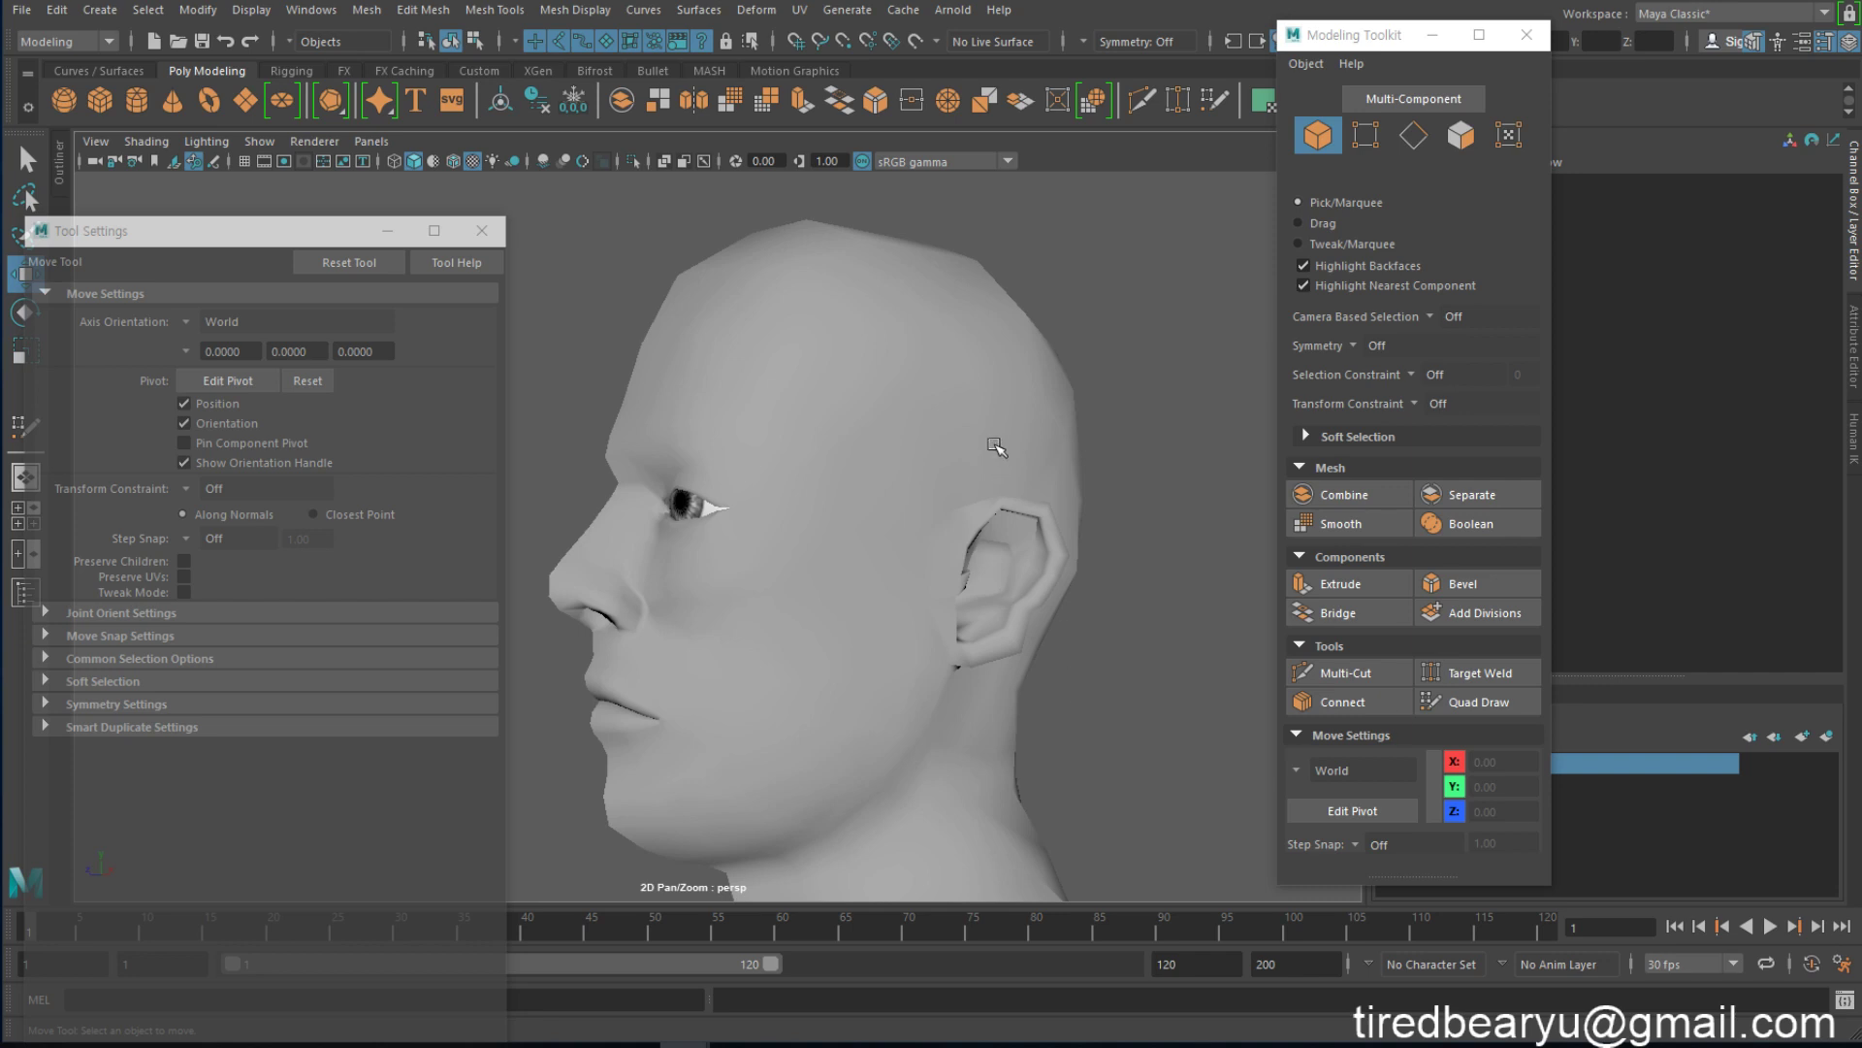
# Inspect the head's wireframe and close the floating Move Tool settings window
pyautogui.click(1008, 476)
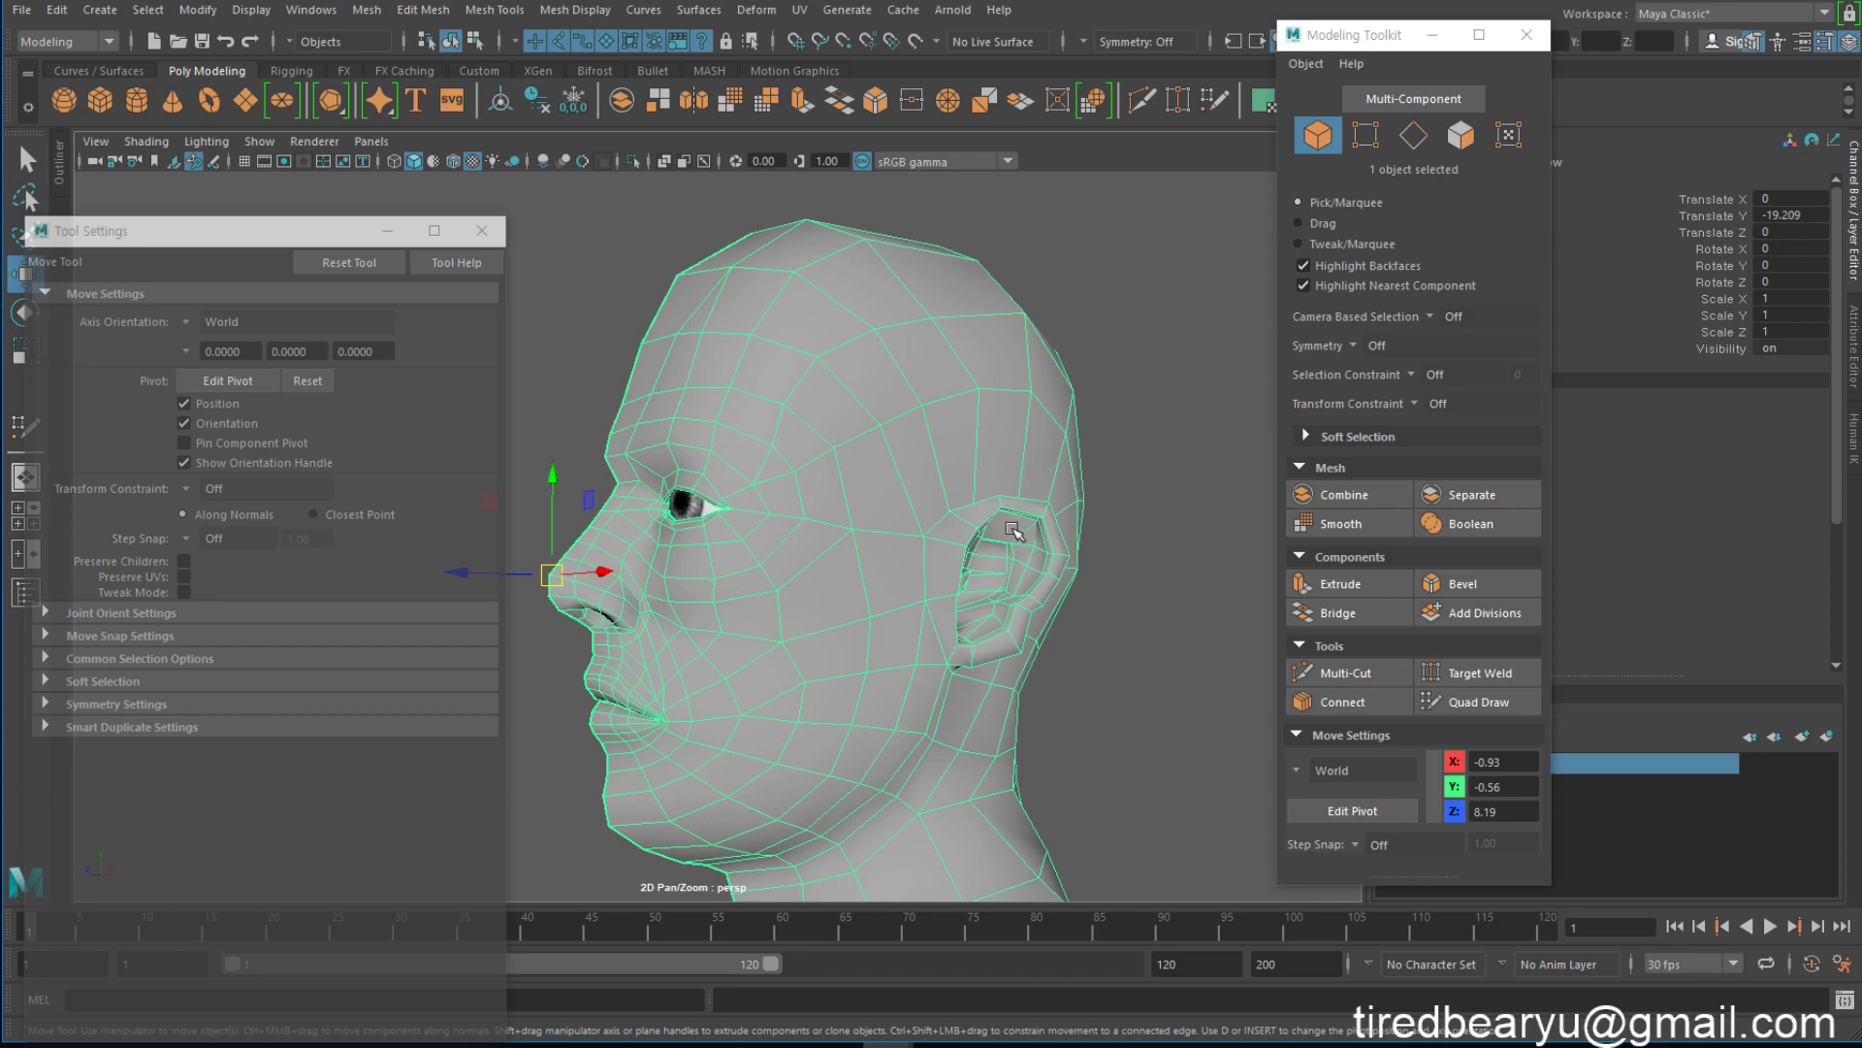
pyautogui.keyDown('alt'); pyautogui.moveTo(887, 553); pyautogui.dragTo(912, 571); pyautogui.keyUp('alt')
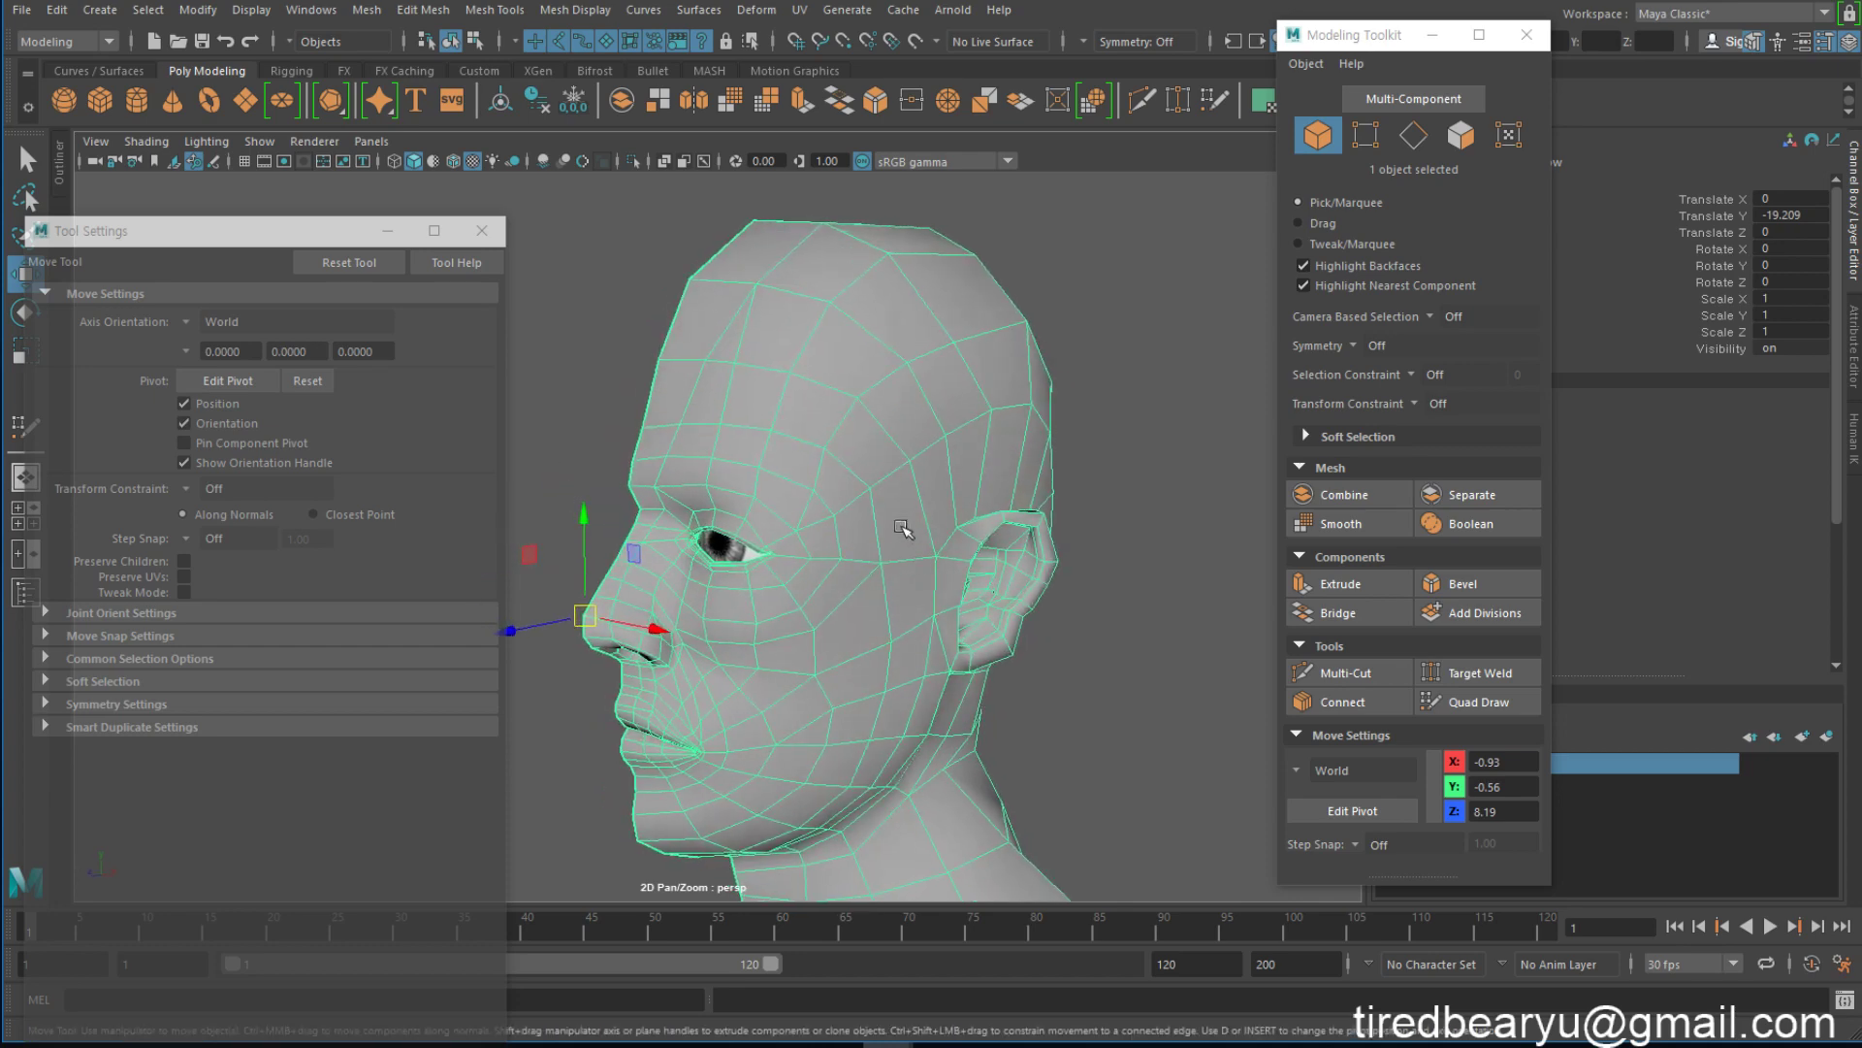
pyautogui.moveTo(267, 244); pyautogui.dragTo(331, 344)
pyautogui.click(540, 353)
pyautogui.keyDown('alt'); pyautogui.moveTo(797, 443); pyautogui.dragTo(1024, 339); pyautogui.keyUp('alt')
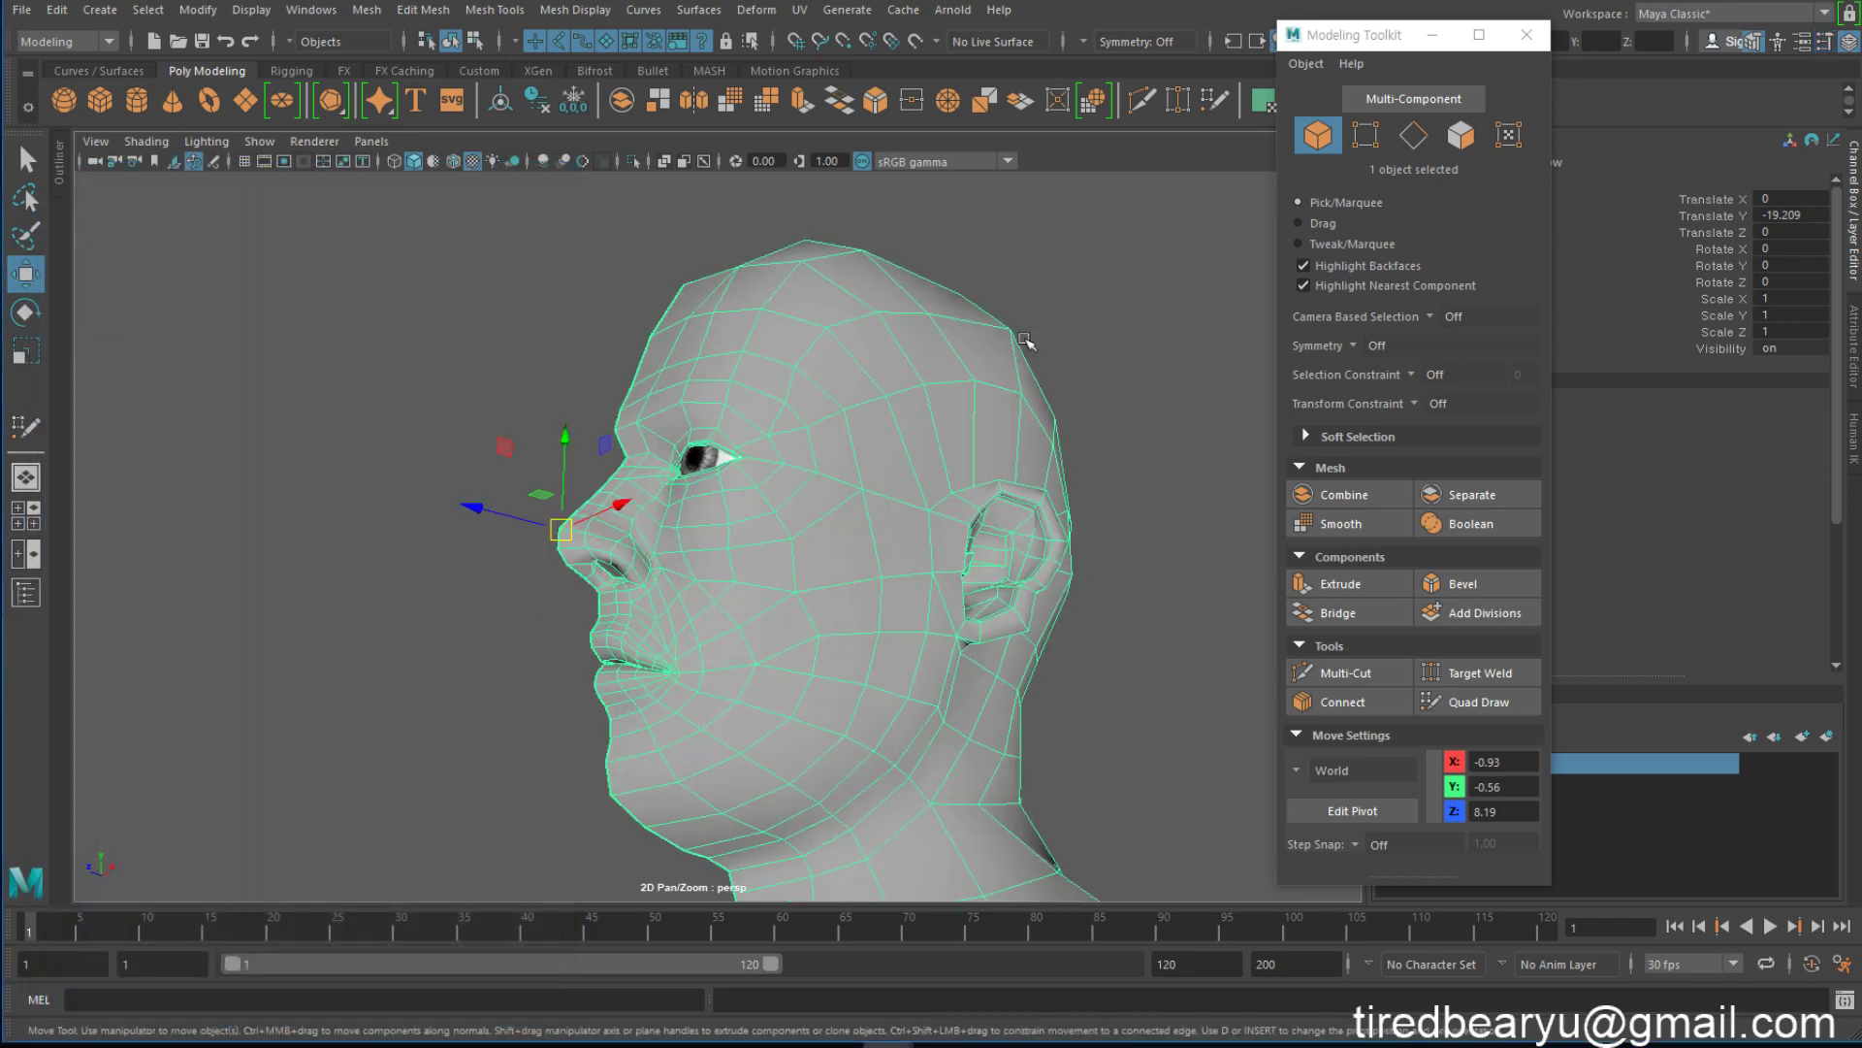
pyautogui.click(1071, 356)
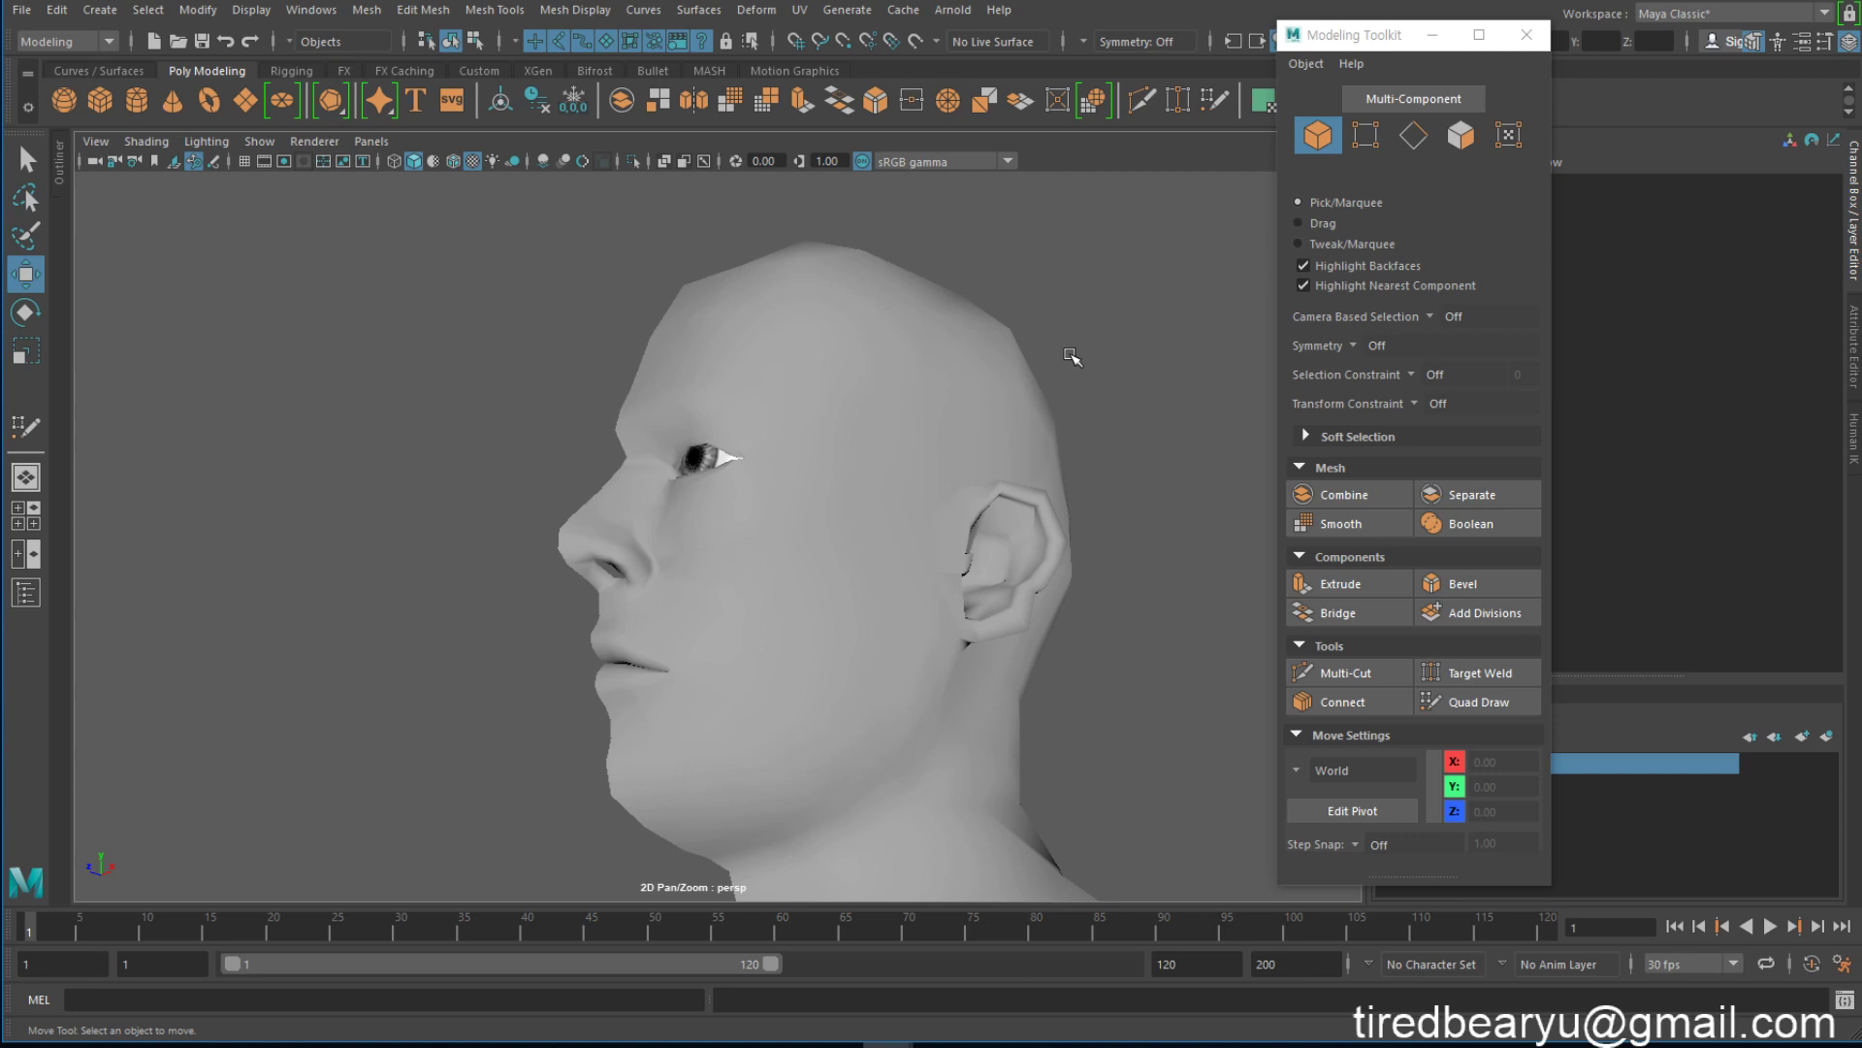
# Select the head mesh and activate the Sculpt Geometry Tool, keeping its settings window clear of the face
pyautogui.keyDown('alt'); pyautogui.moveTo(730, 490); pyautogui.dragTo(906, 374); pyautogui.keyUp('alt')
pyautogui.click(915, 410)
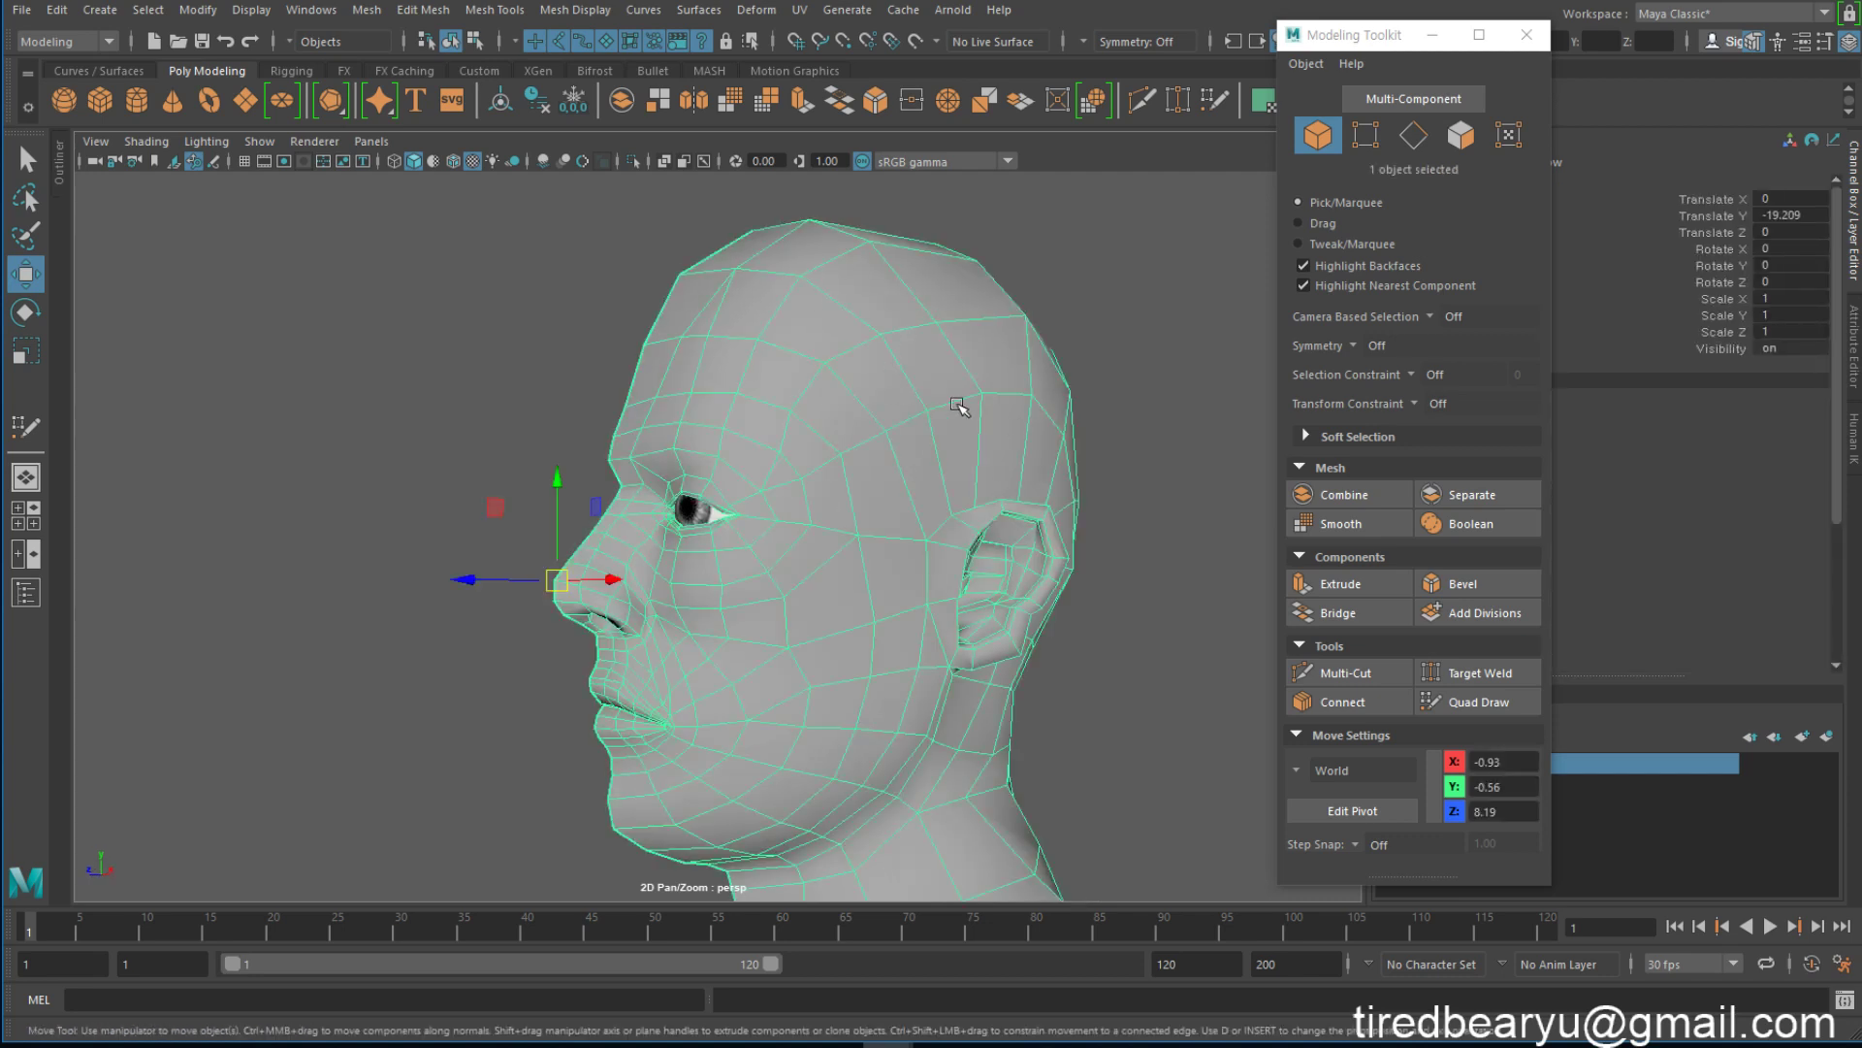
pyautogui.keyDown('alt'); pyautogui.moveTo(973, 636); pyautogui.dragTo(786, 453); pyautogui.keyUp('alt')
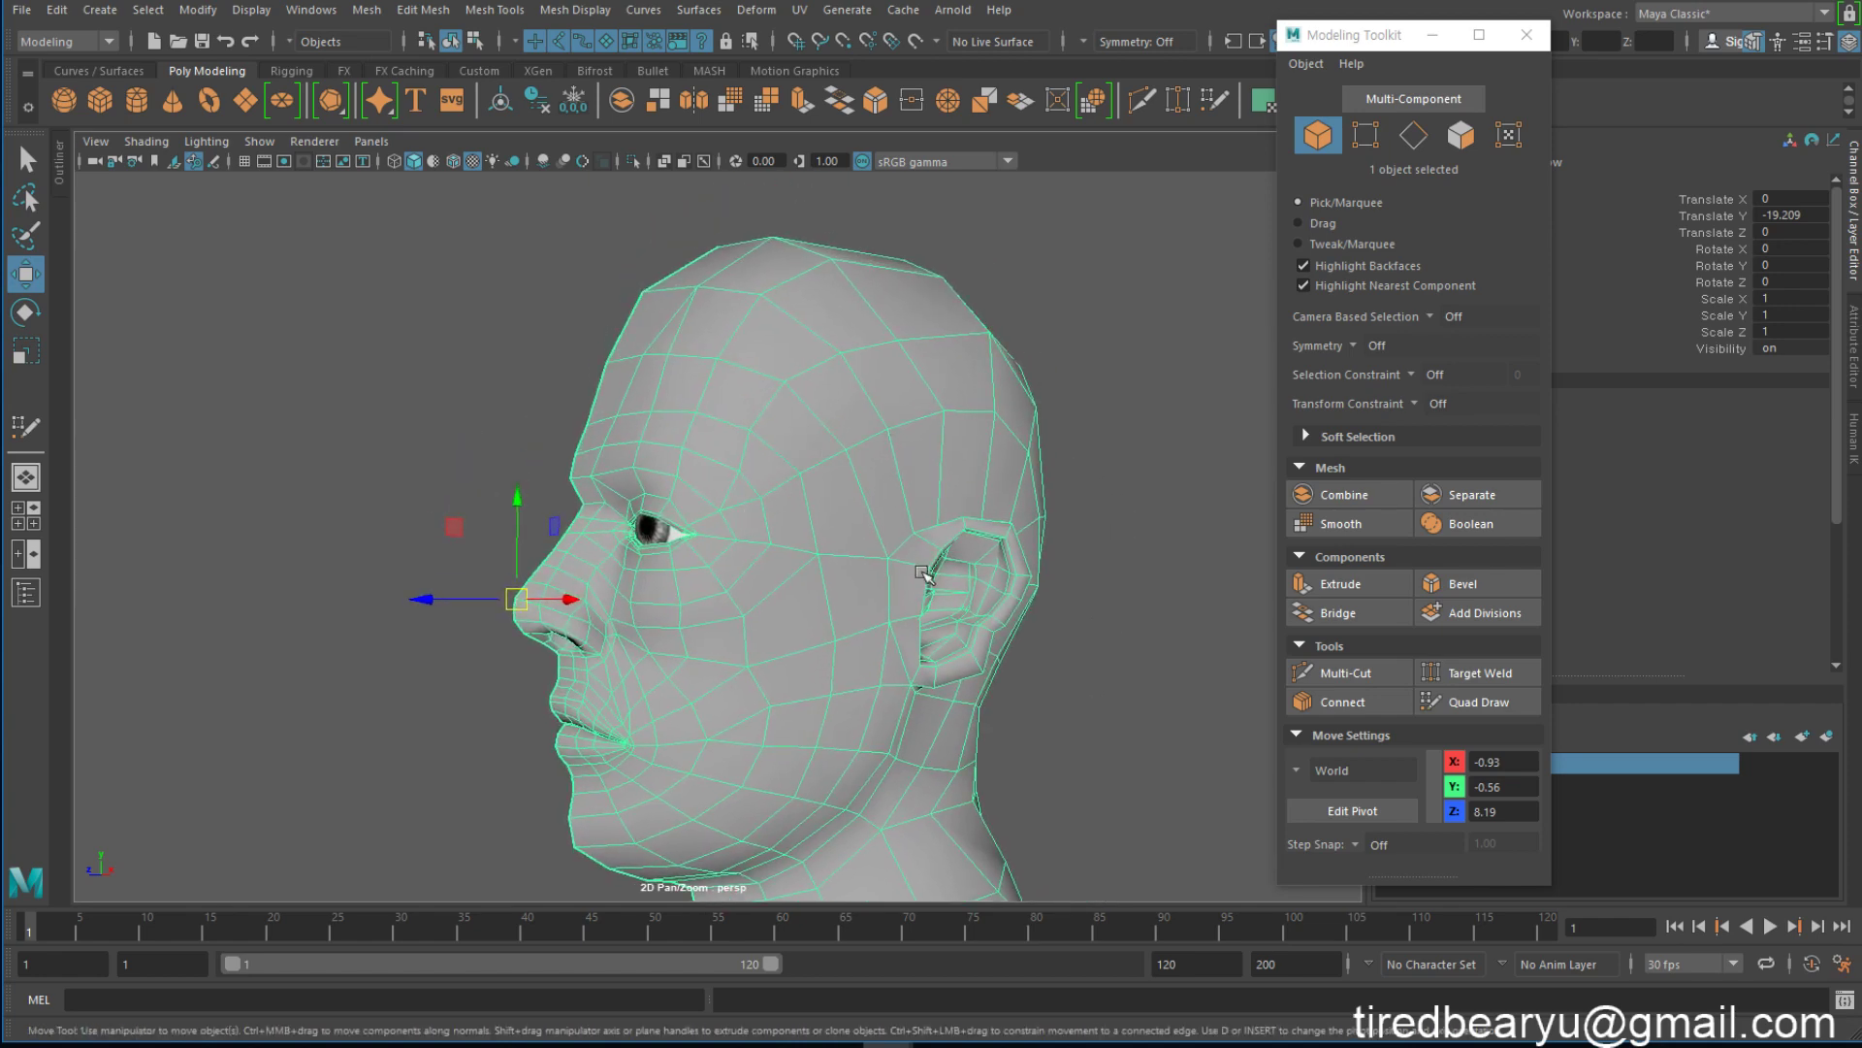
pyautogui.keyDown('alt'); pyautogui.moveTo(922, 573); pyautogui.dragTo(912, 347); pyautogui.keyUp('alt')
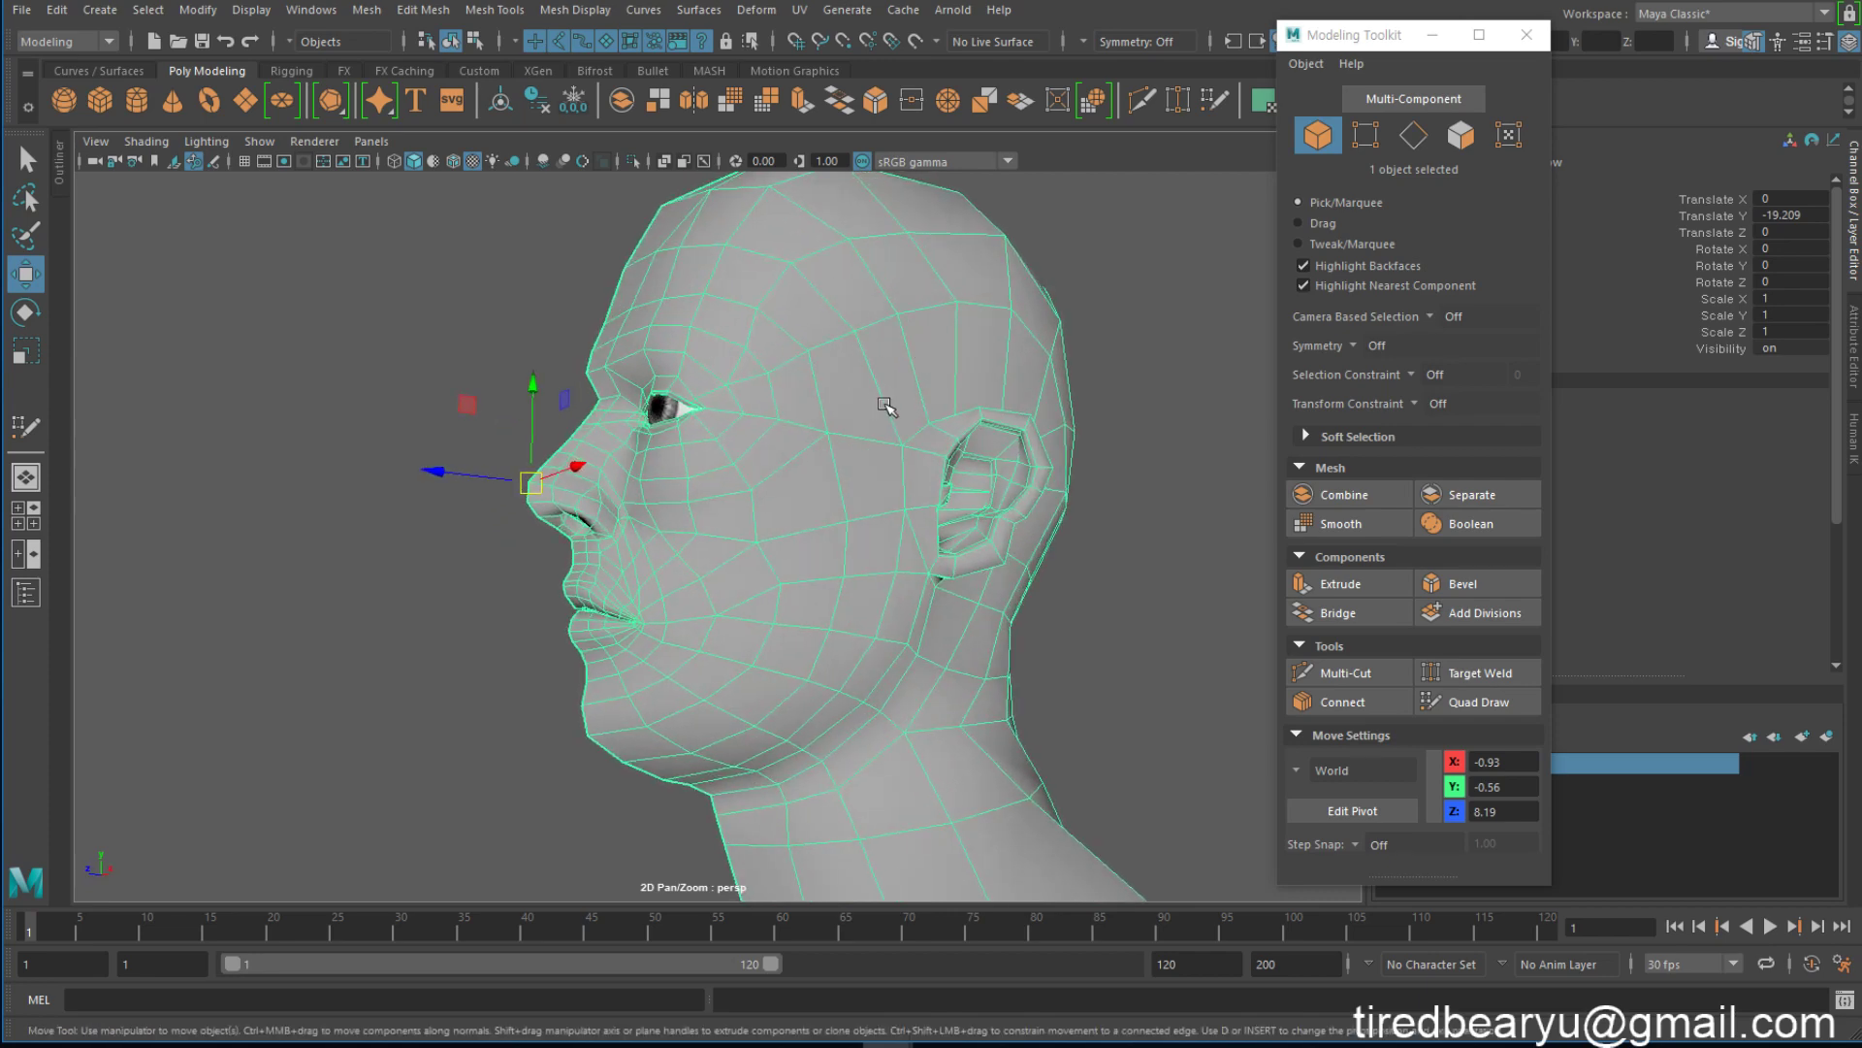
pyautogui.keyDown('alt'); pyautogui.moveTo(883, 488); pyautogui.dragTo(768, 364); pyautogui.keyUp('alt')
pyautogui.rightClick(715, 280)
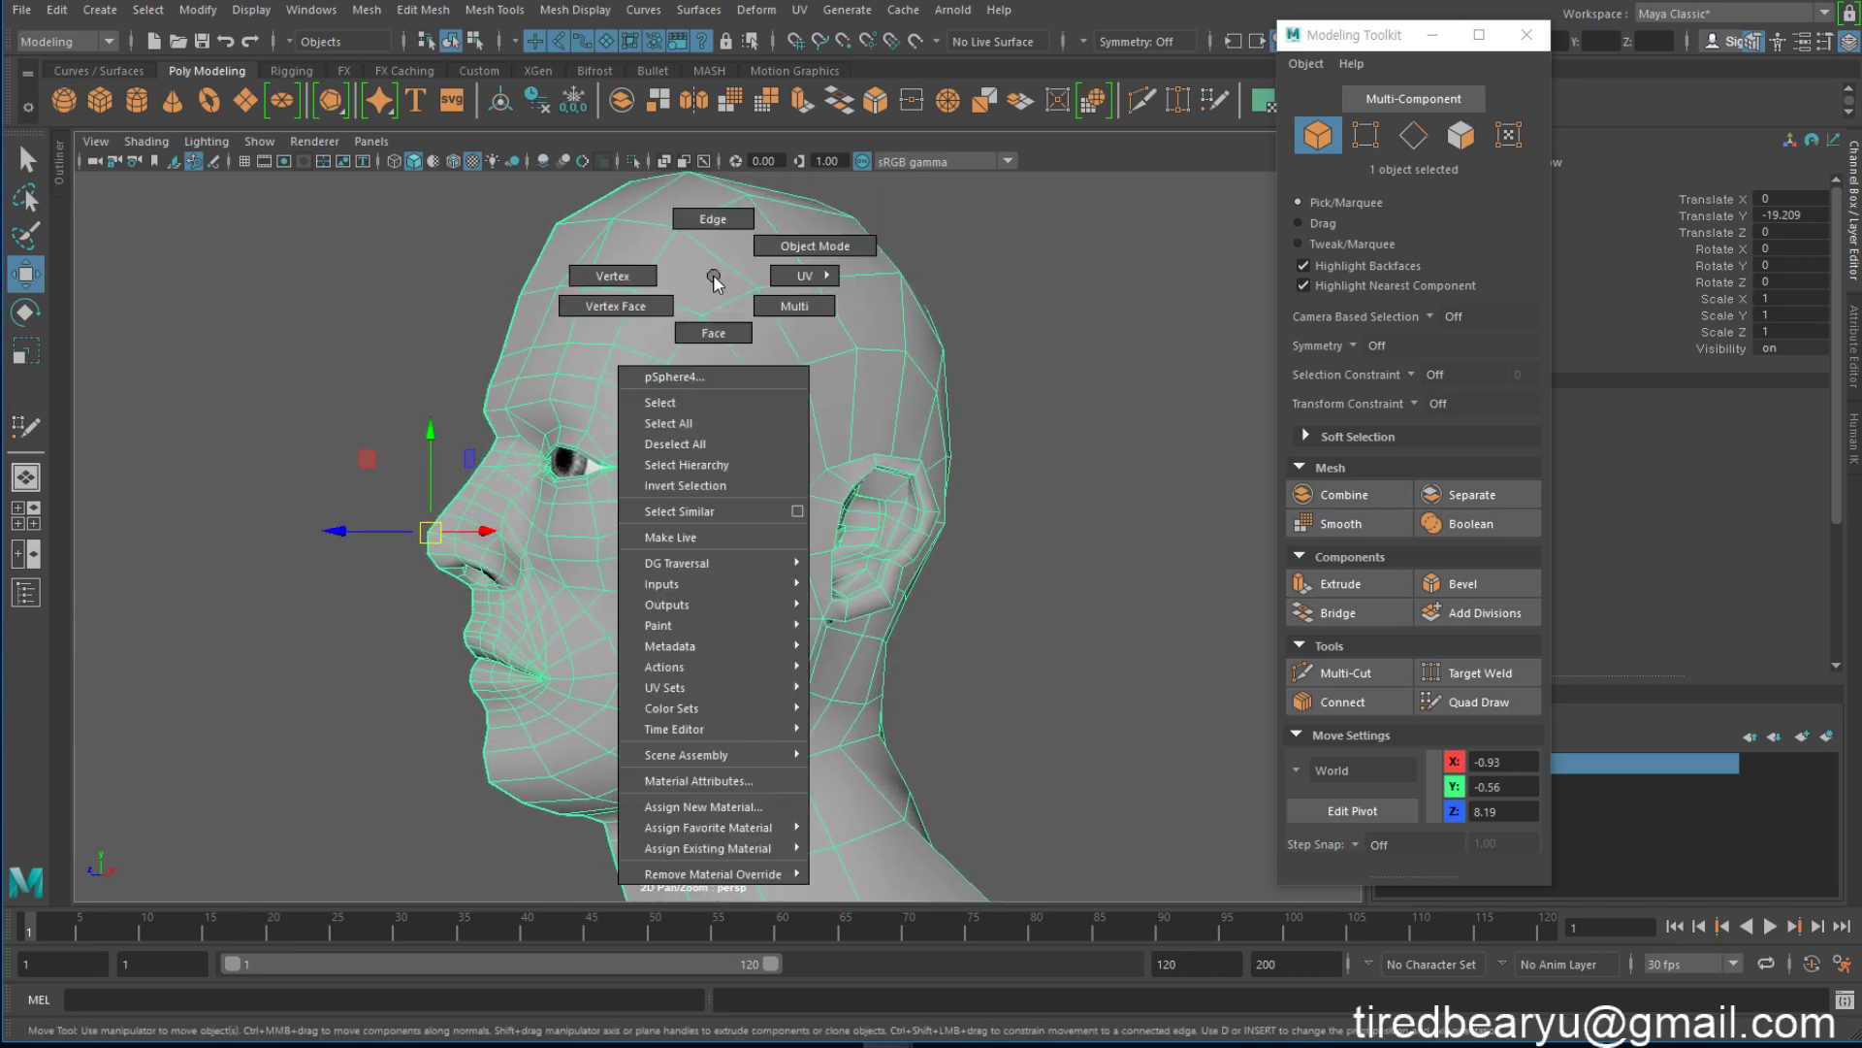
pyautogui.moveTo(718, 631)
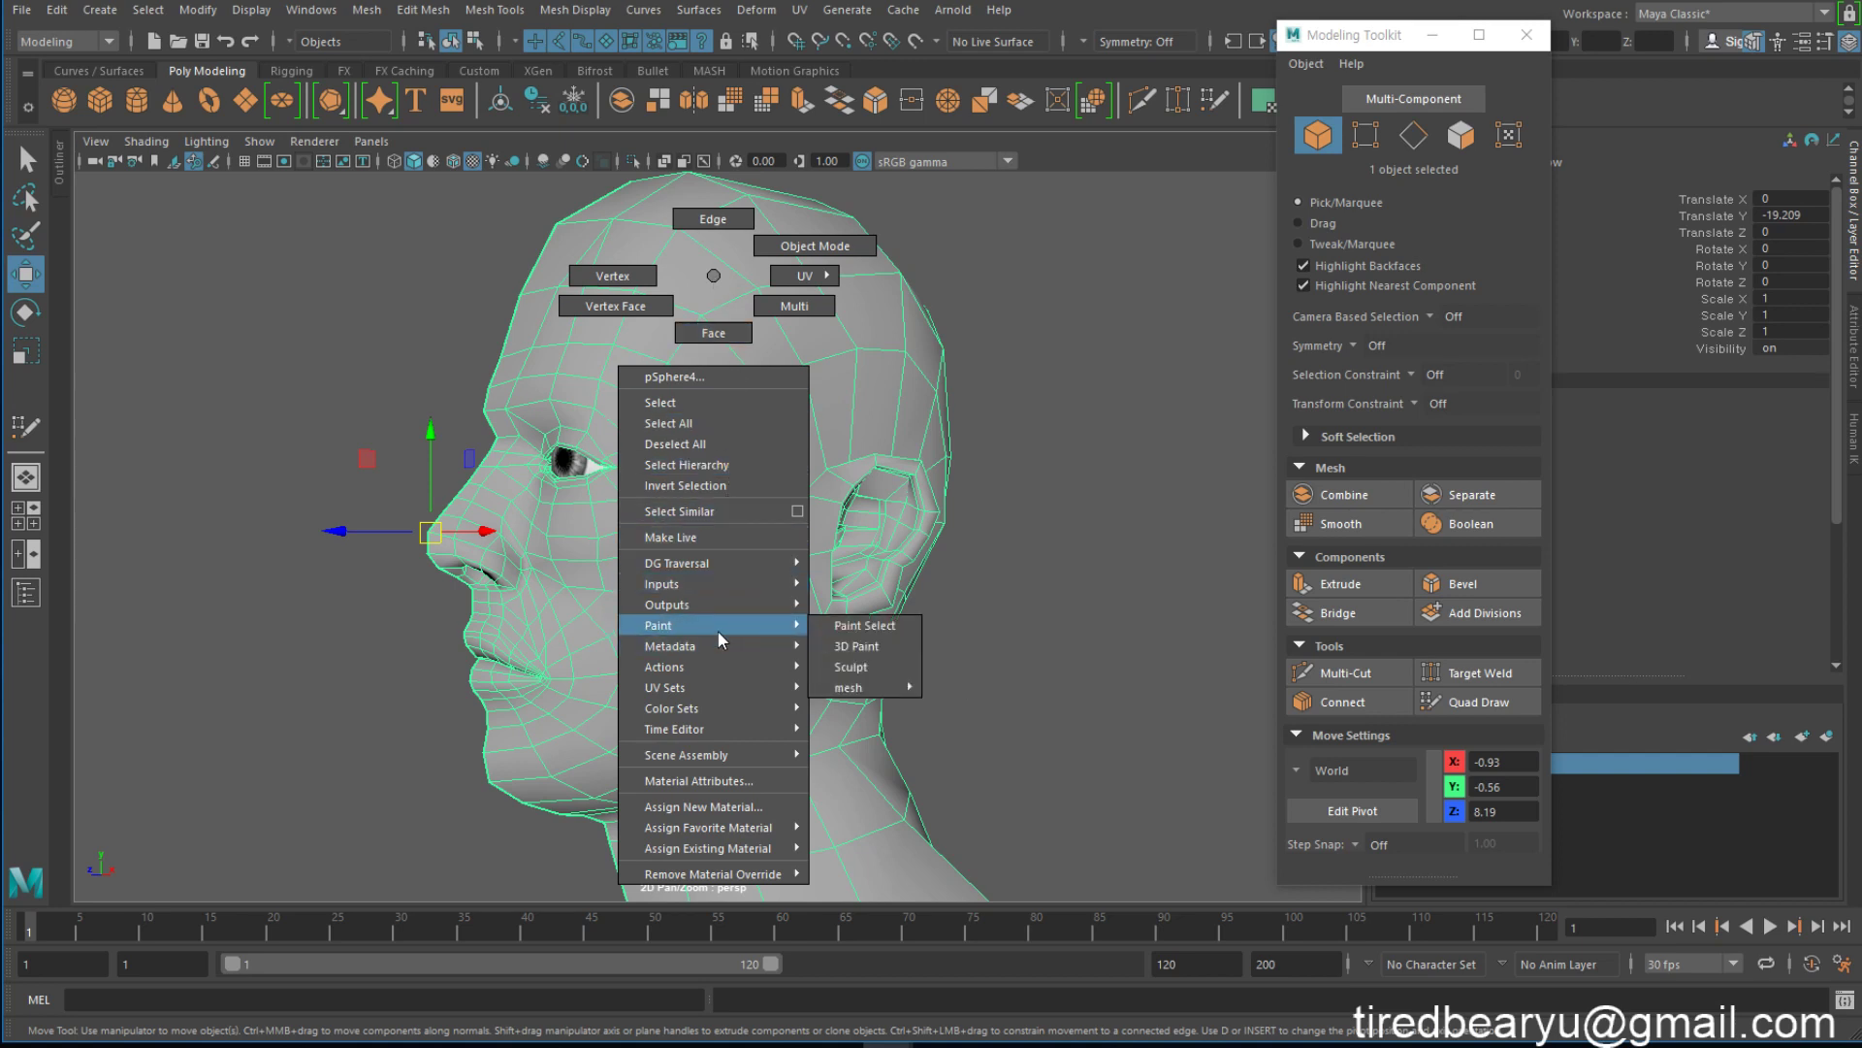
pyautogui.click(865, 668)
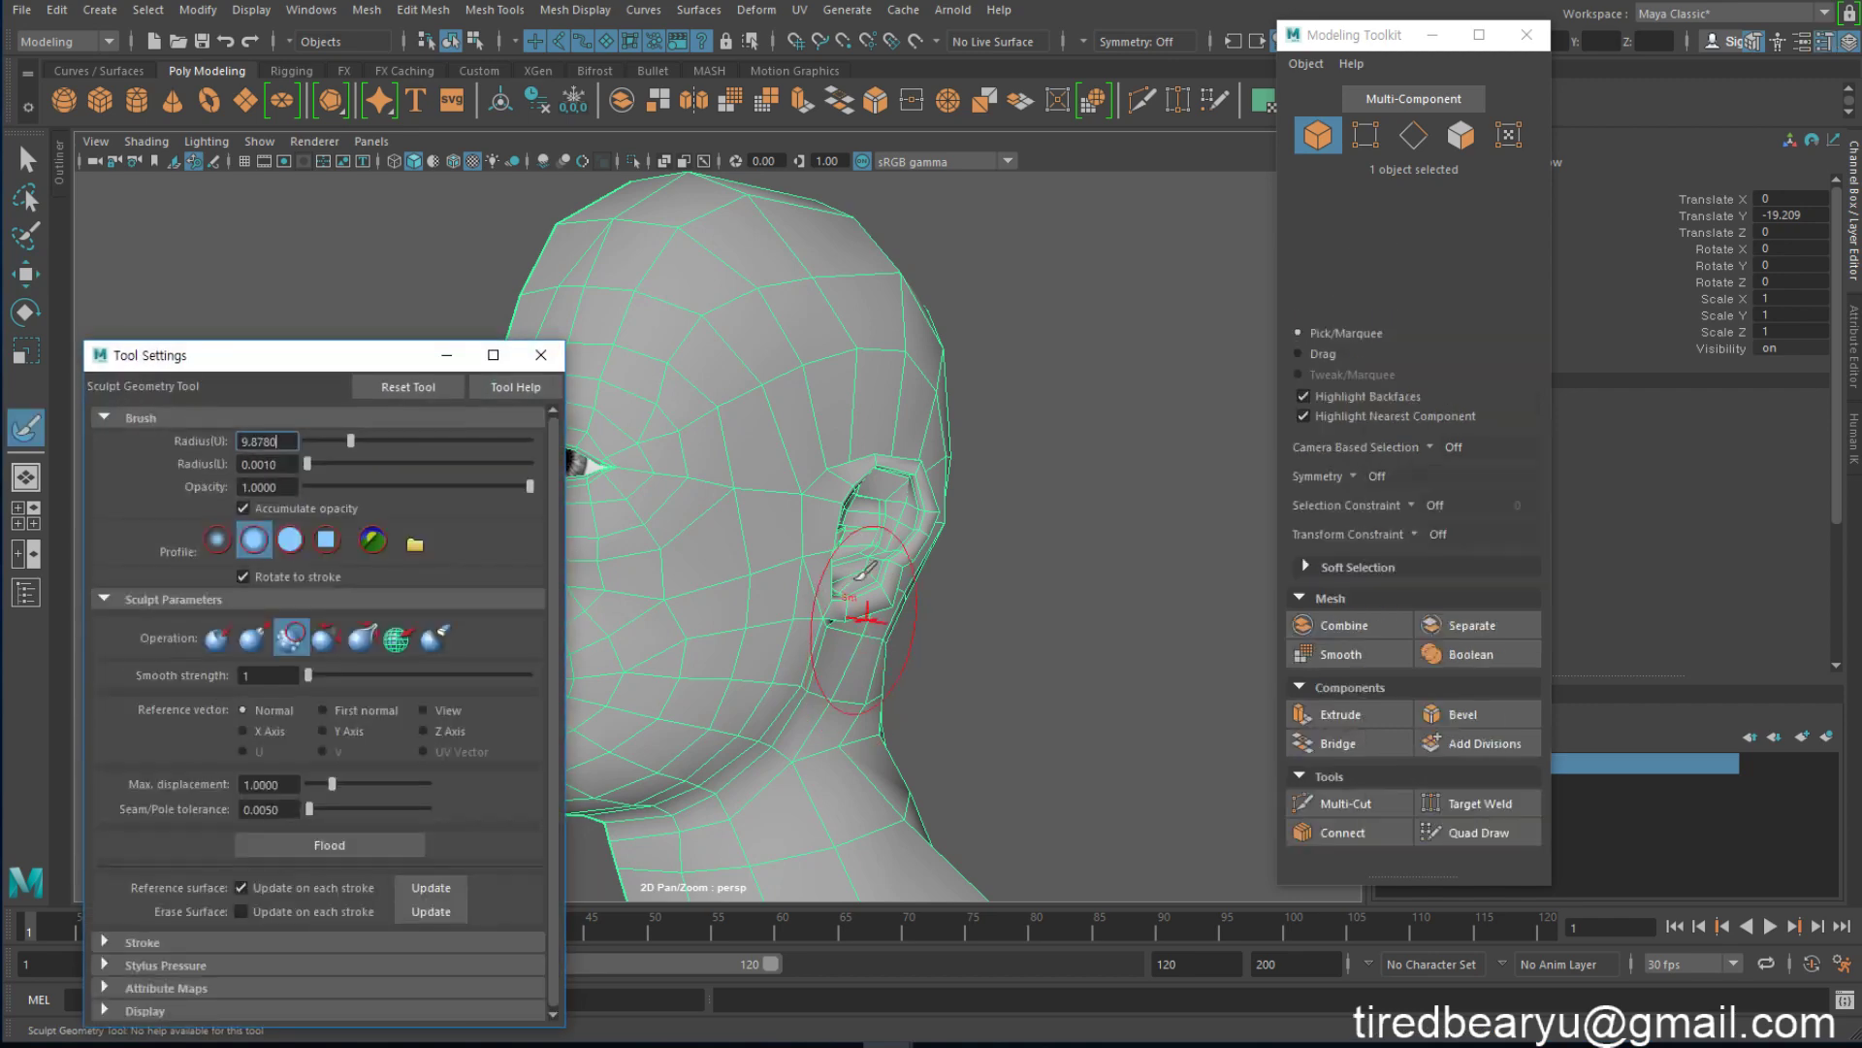
pyautogui.moveTo(283, 342); pyautogui.dragTo(254, 186)
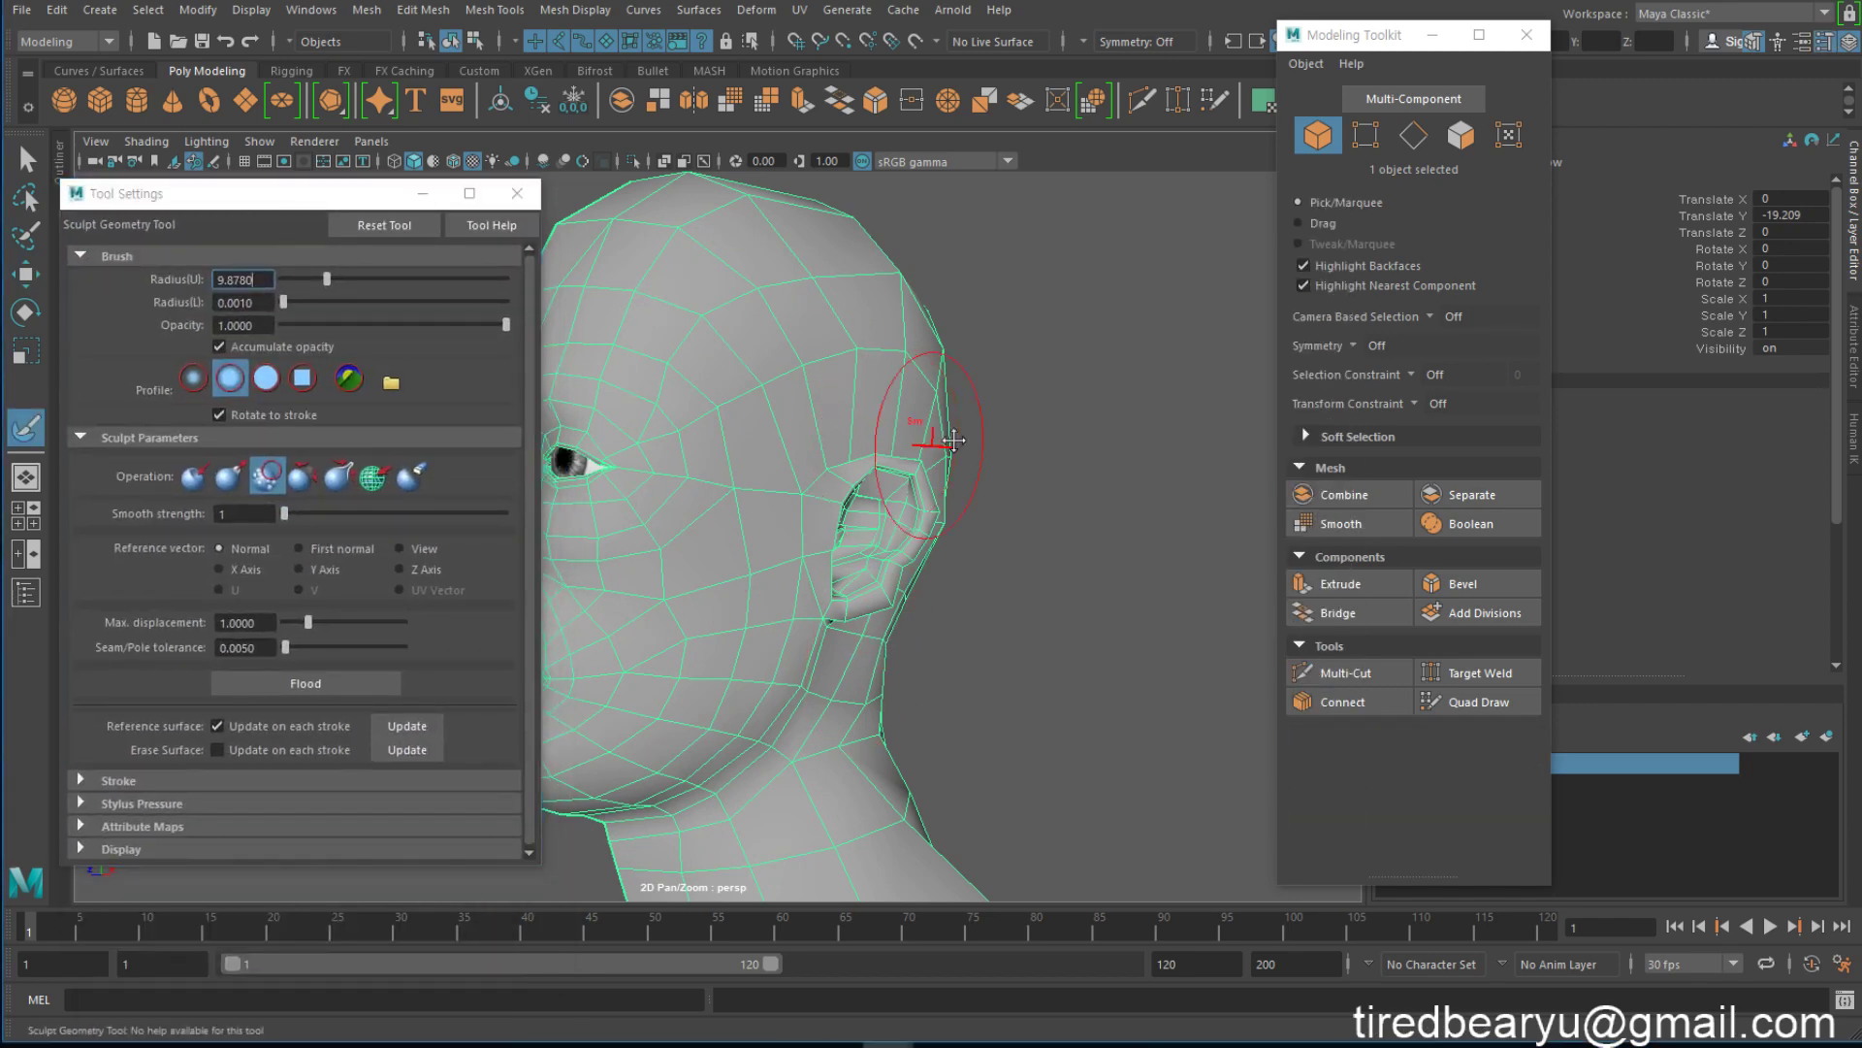
pyautogui.keyDown('alt'); pyautogui.moveTo(937, 430); pyautogui.dragTo(1093, 416, button='middle'); pyautogui.keyUp('alt')
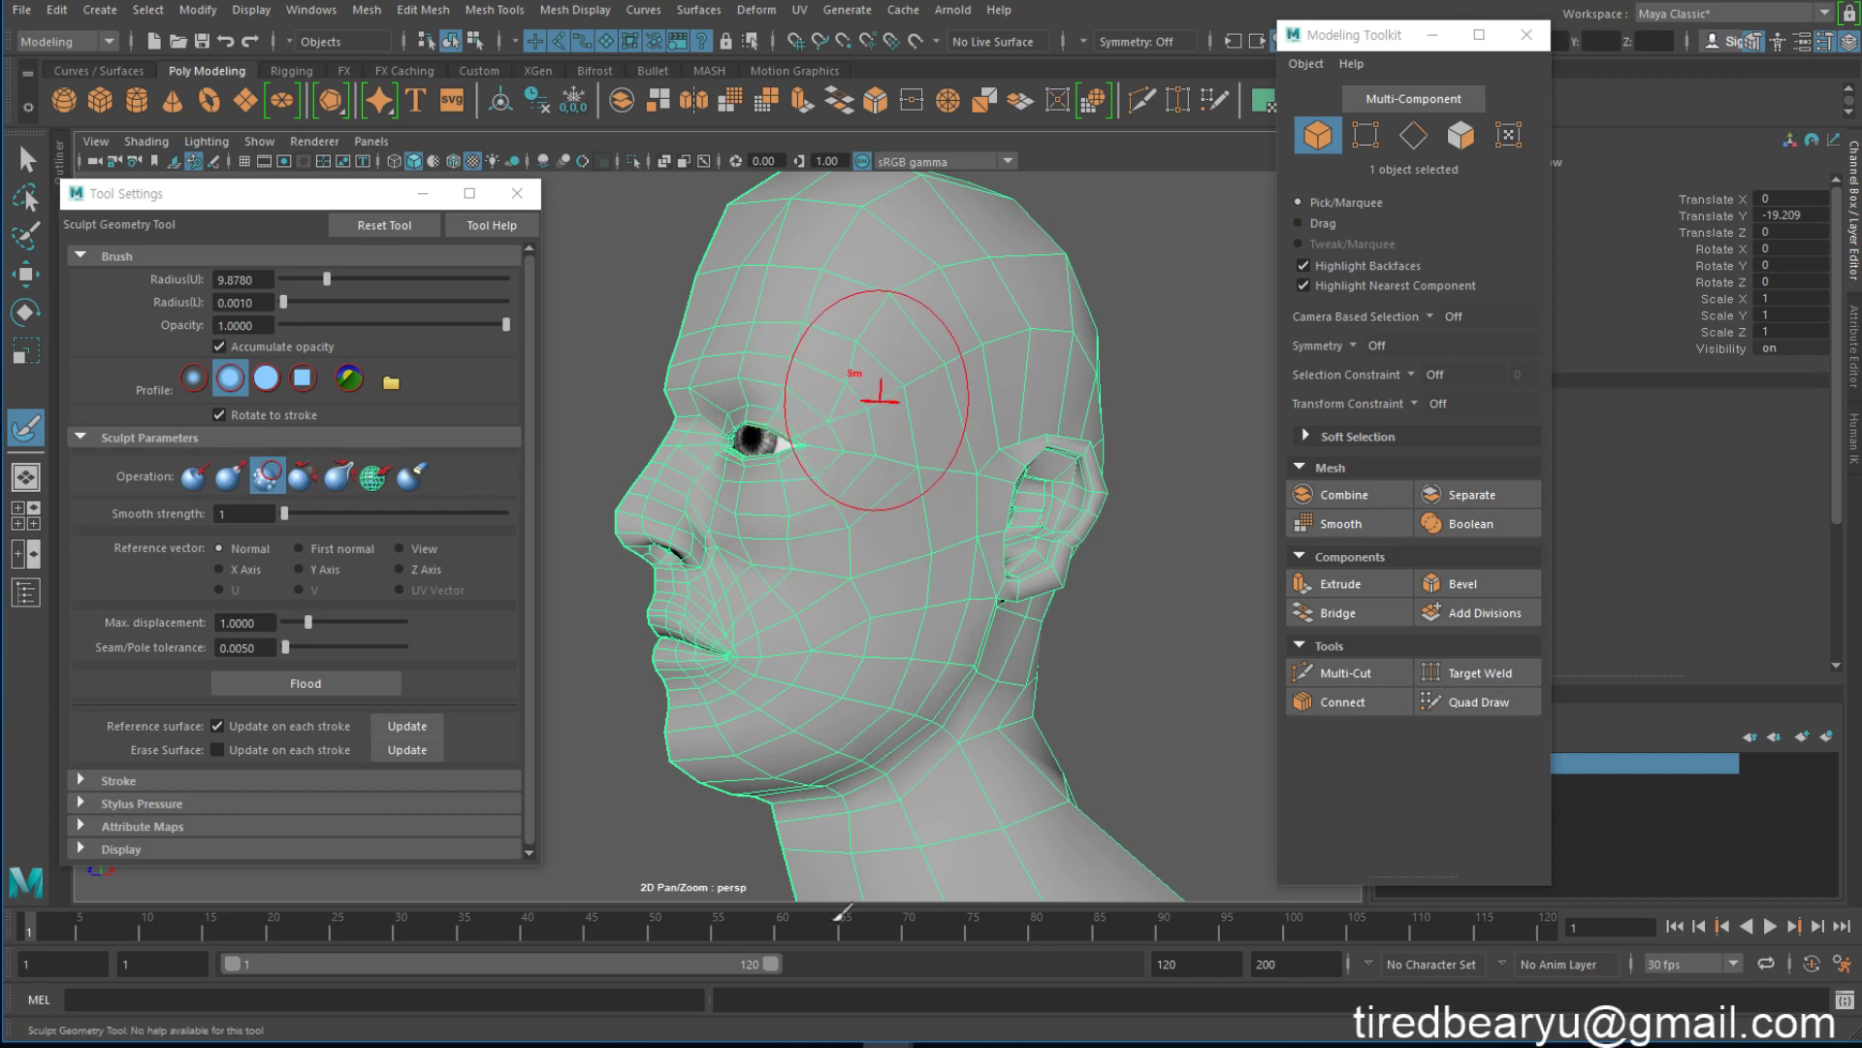
# Bring up the sculpt brush's quick operation menu over the head to examine its Push, Pull, Smooth and Relax choices
pyautogui.rightClick(861, 350)
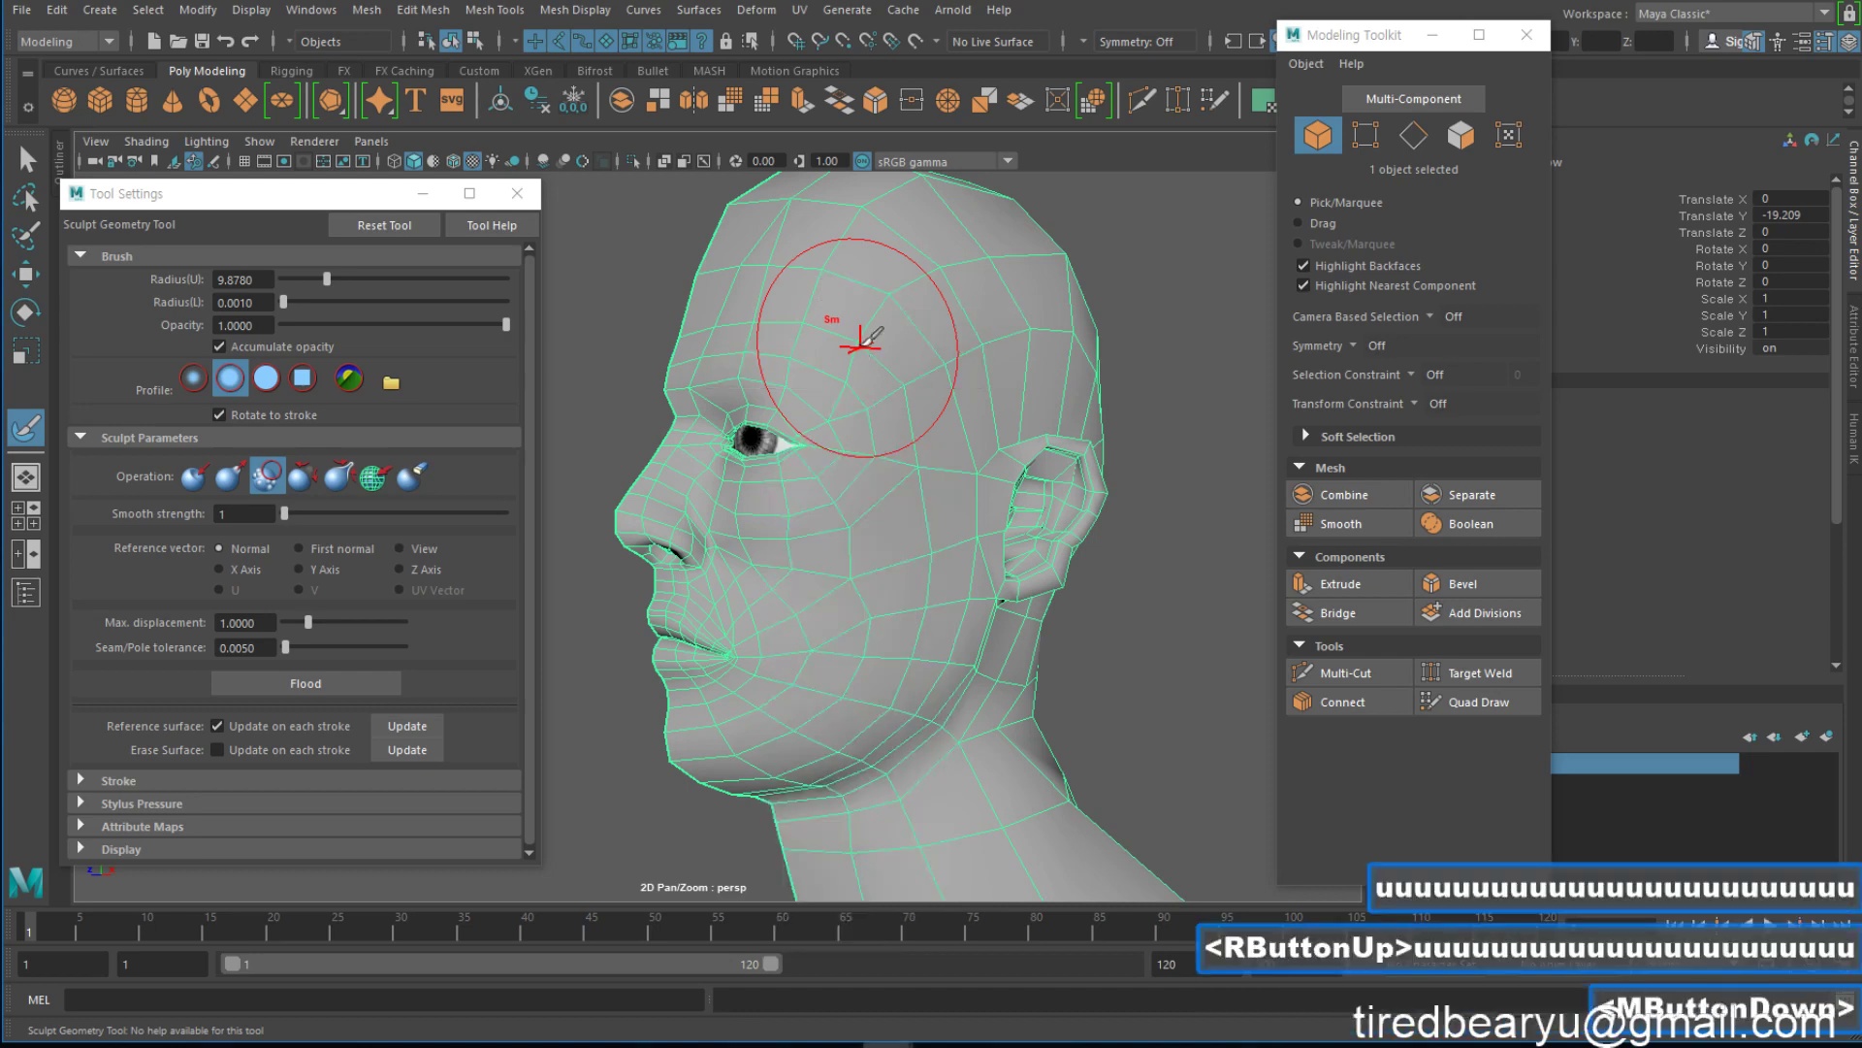
pyautogui.middleClick(861, 345)
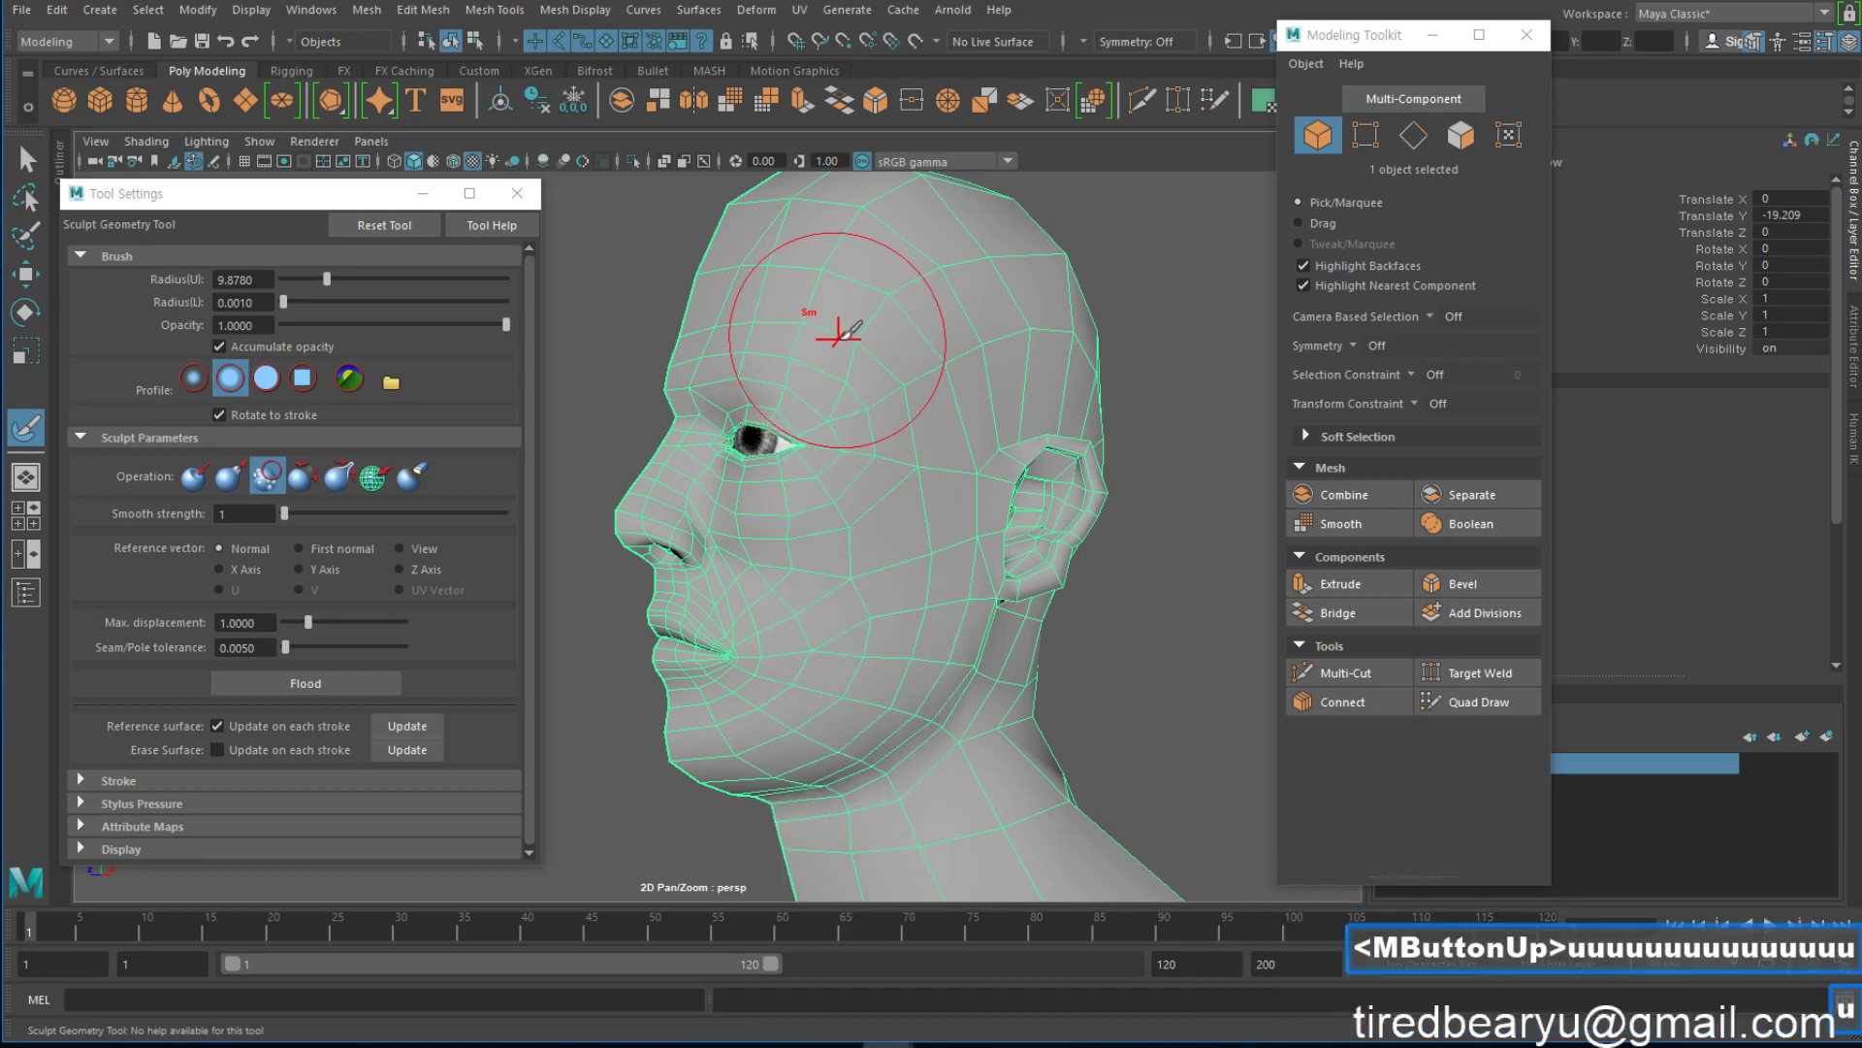
pyautogui.rightClick(840, 335)
pyautogui.rightClick(815, 335)
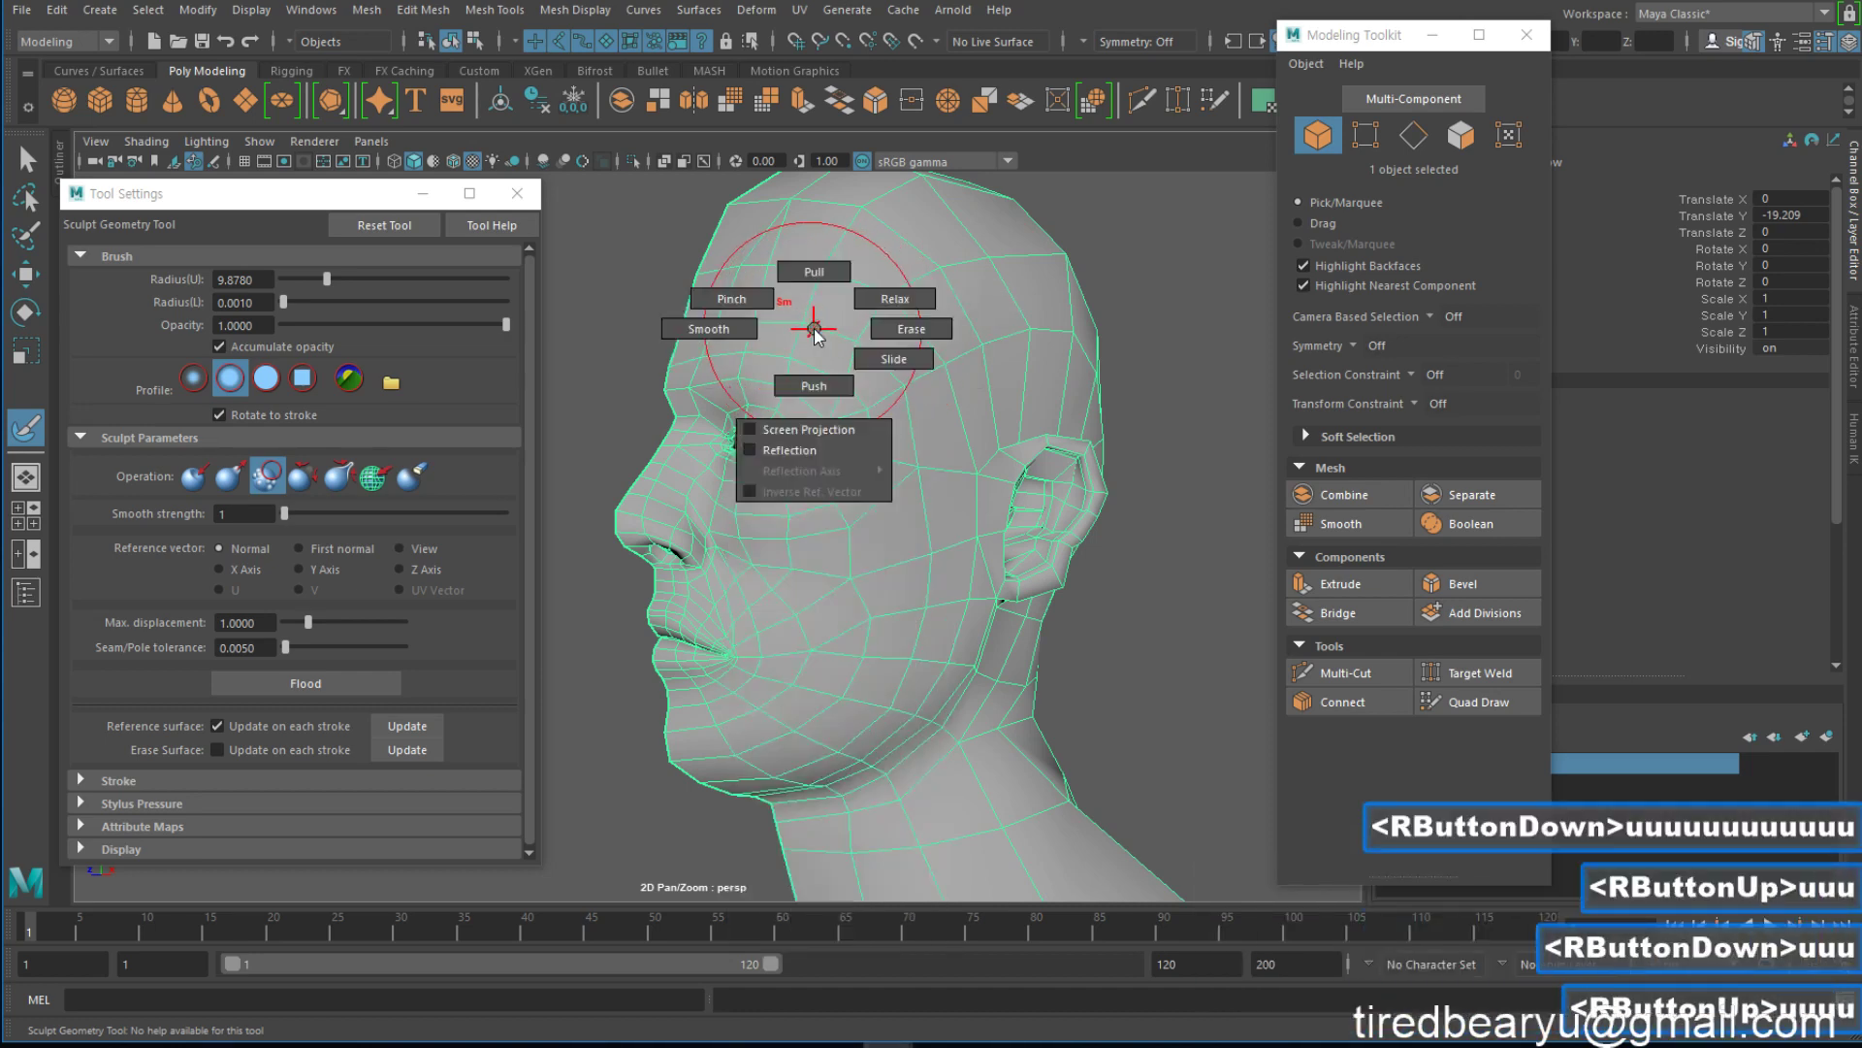
pyautogui.moveTo(814, 335)
pyautogui.mouseDown()
pyautogui.moveTo(824, 320)
pyautogui.moveTo(733, 336)
pyautogui.moveTo(888, 310)
pyautogui.moveTo(829, 388)
pyautogui.moveTo(733, 301)
pyautogui.moveTo(815, 333)
pyautogui.moveTo(832, 268)
pyautogui.moveTo(817, 330)
pyautogui.mouseUp()
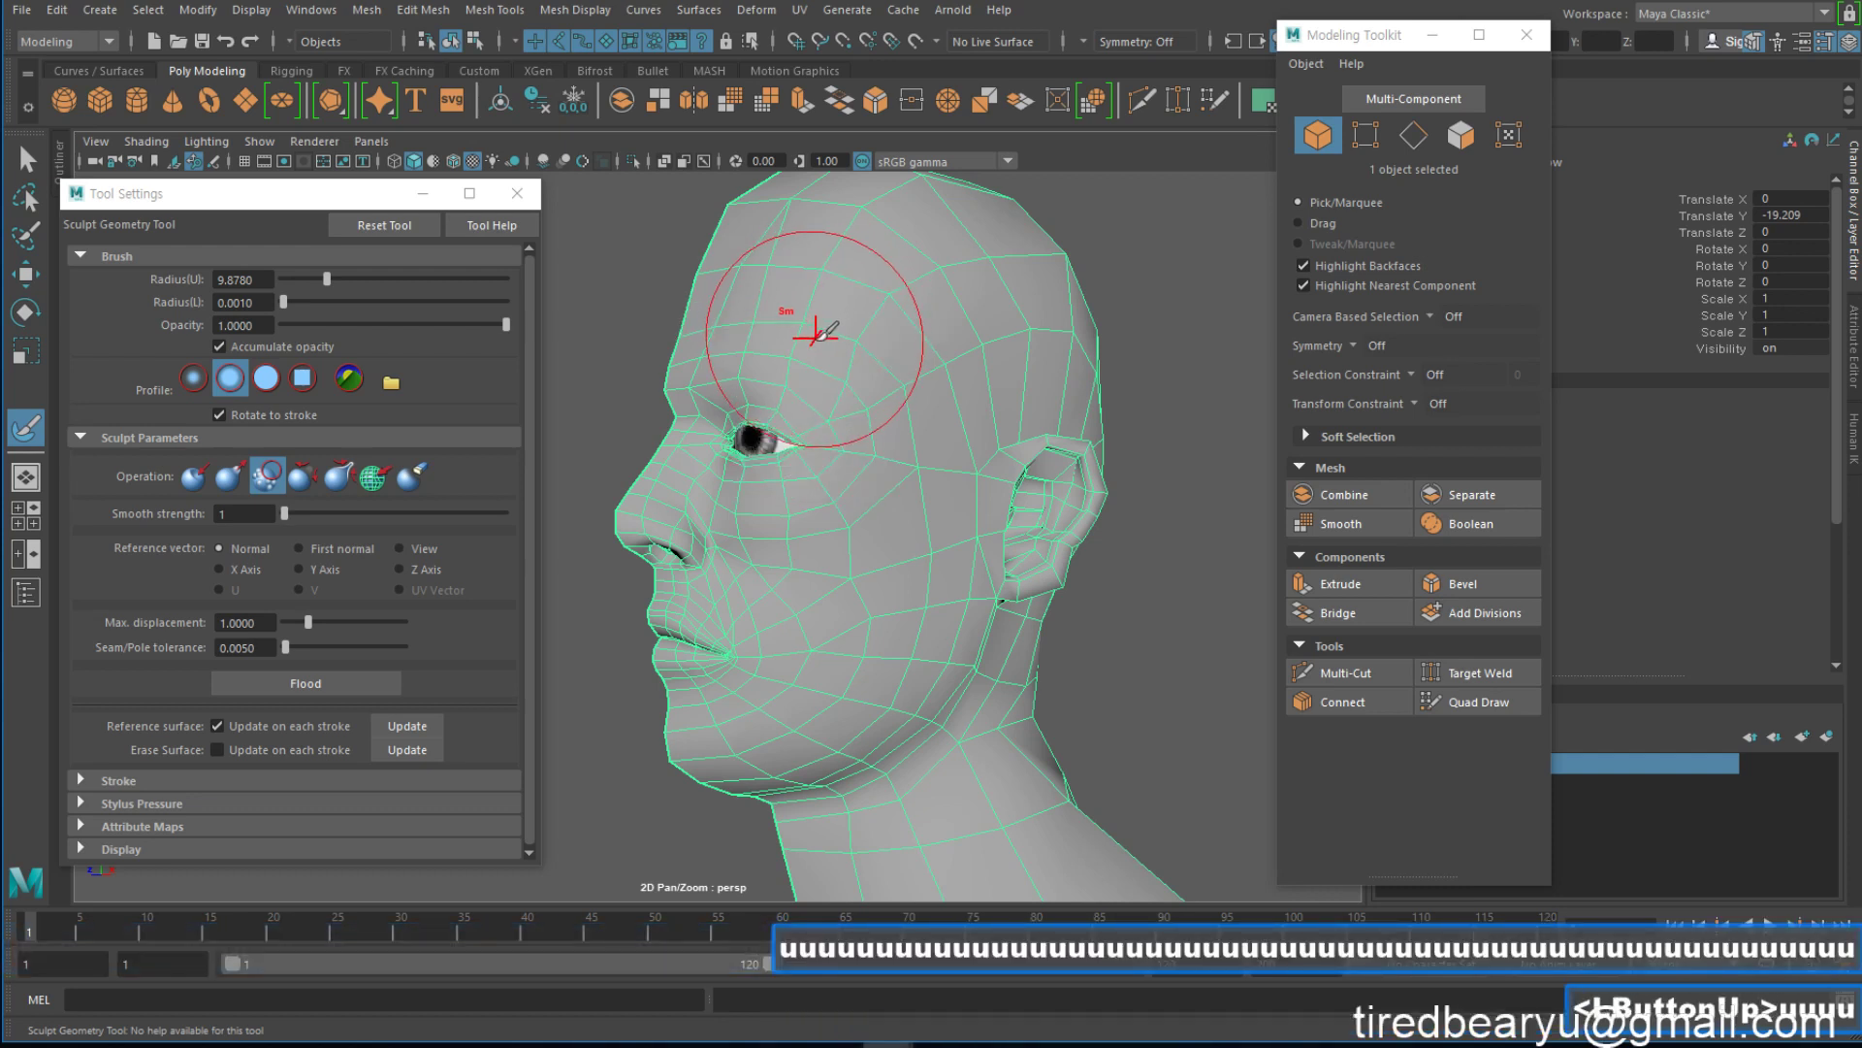
# Smooth the mesh around the temple with the Smooth operation and a brush radius of 4.9560
pyautogui.doubleClick(304, 479)
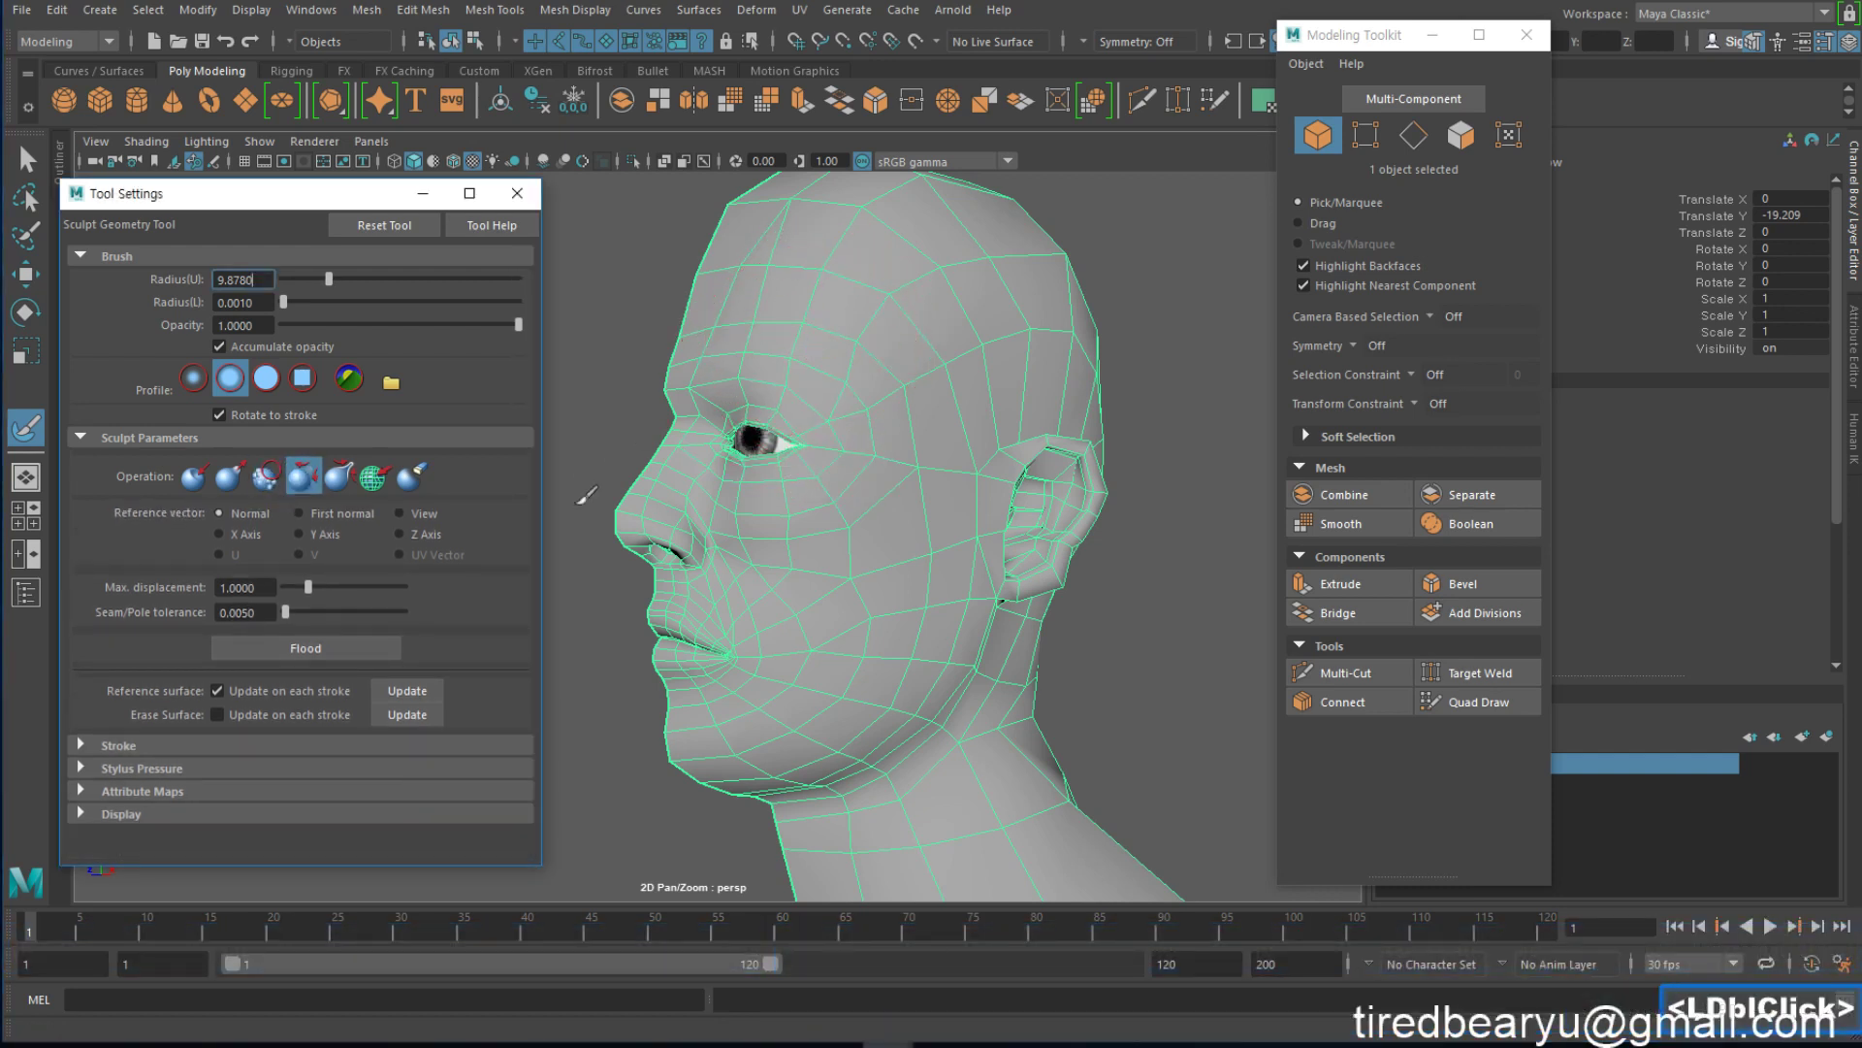
pyautogui.click(266, 476)
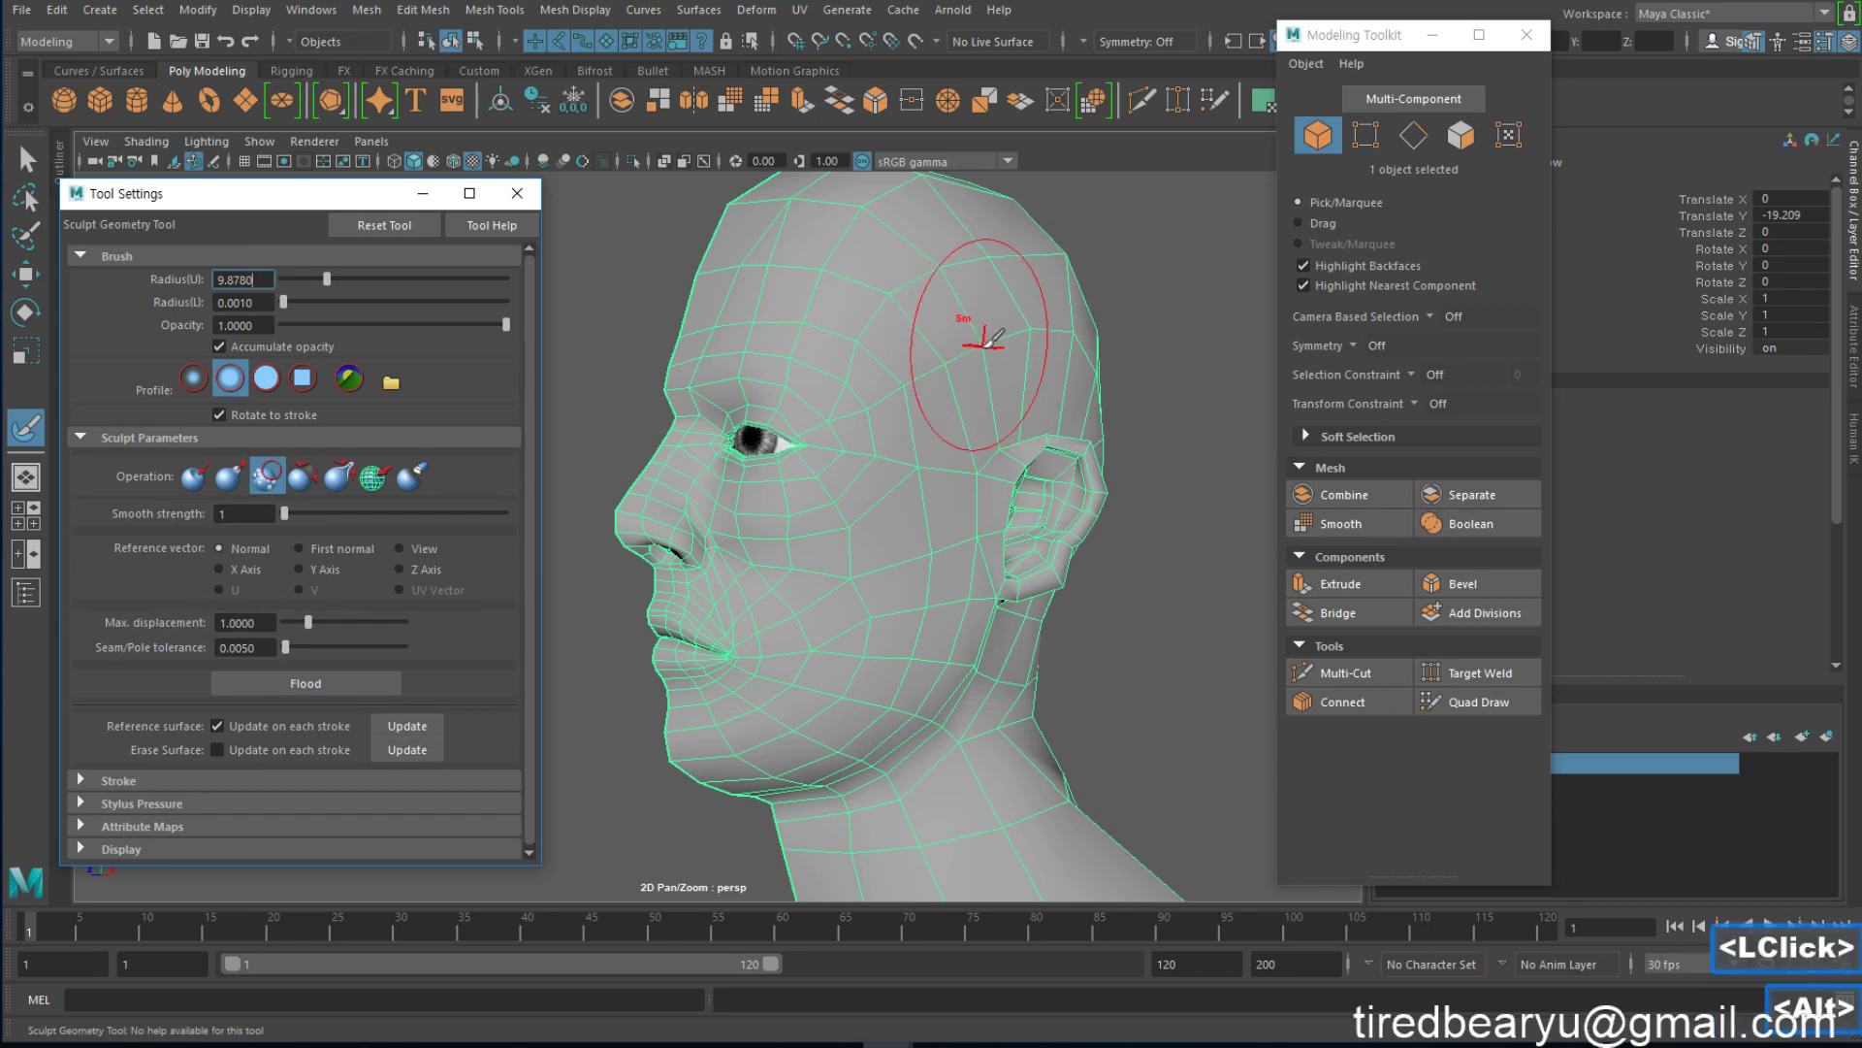
pyautogui.keyDown('alt'); pyautogui.moveTo(986, 324); pyautogui.dragTo(890, 299); pyautogui.keyUp('alt')
pyautogui.moveTo(922, 388)
pyautogui.keyDown('alt'); pyautogui.mouseDown()
pyautogui.moveTo(889, 395)
pyautogui.moveTo(873, 372)
pyautogui.moveTo(910, 384)
pyautogui.moveTo(876, 356)
pyautogui.mouseUp(); pyautogui.keyUp('alt')
pyautogui.click(882, 361)
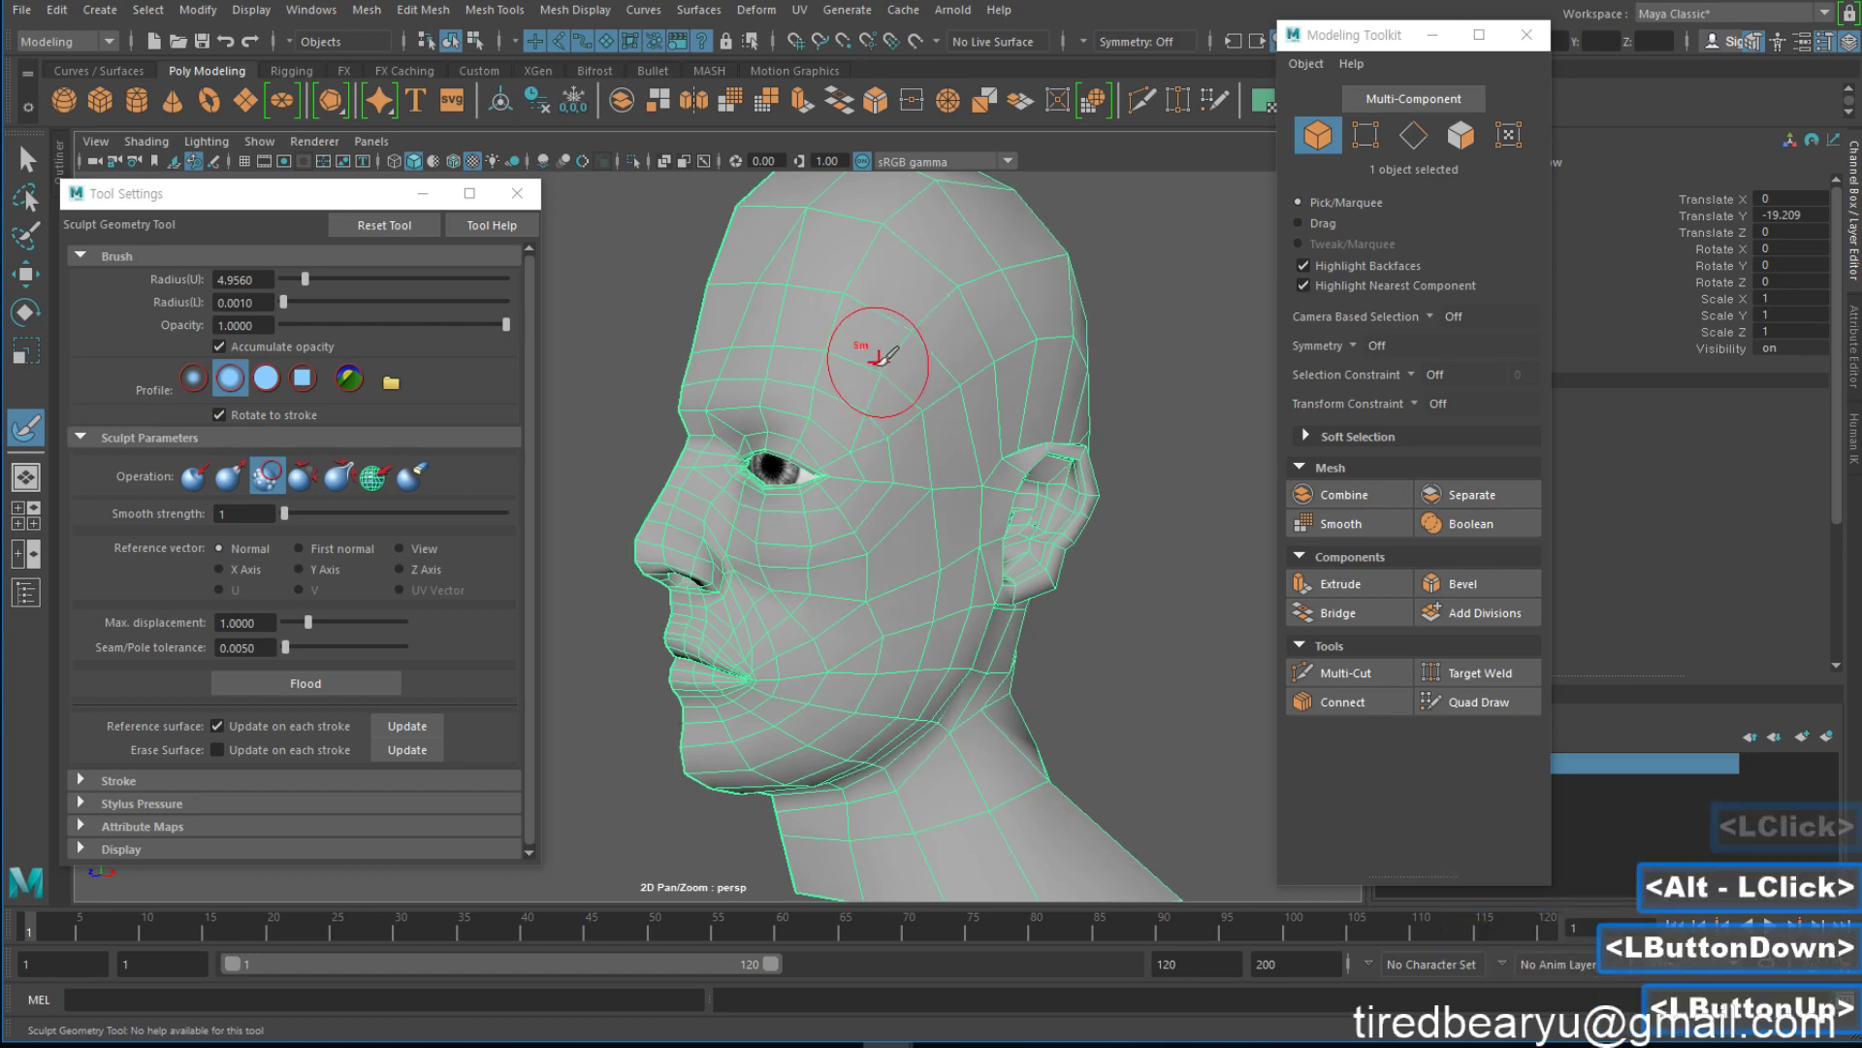
pyautogui.click(882, 382)
pyautogui.keyDown('alt'); pyautogui.moveTo(937, 415); pyautogui.dragTo(970, 413); pyautogui.keyUp('alt')
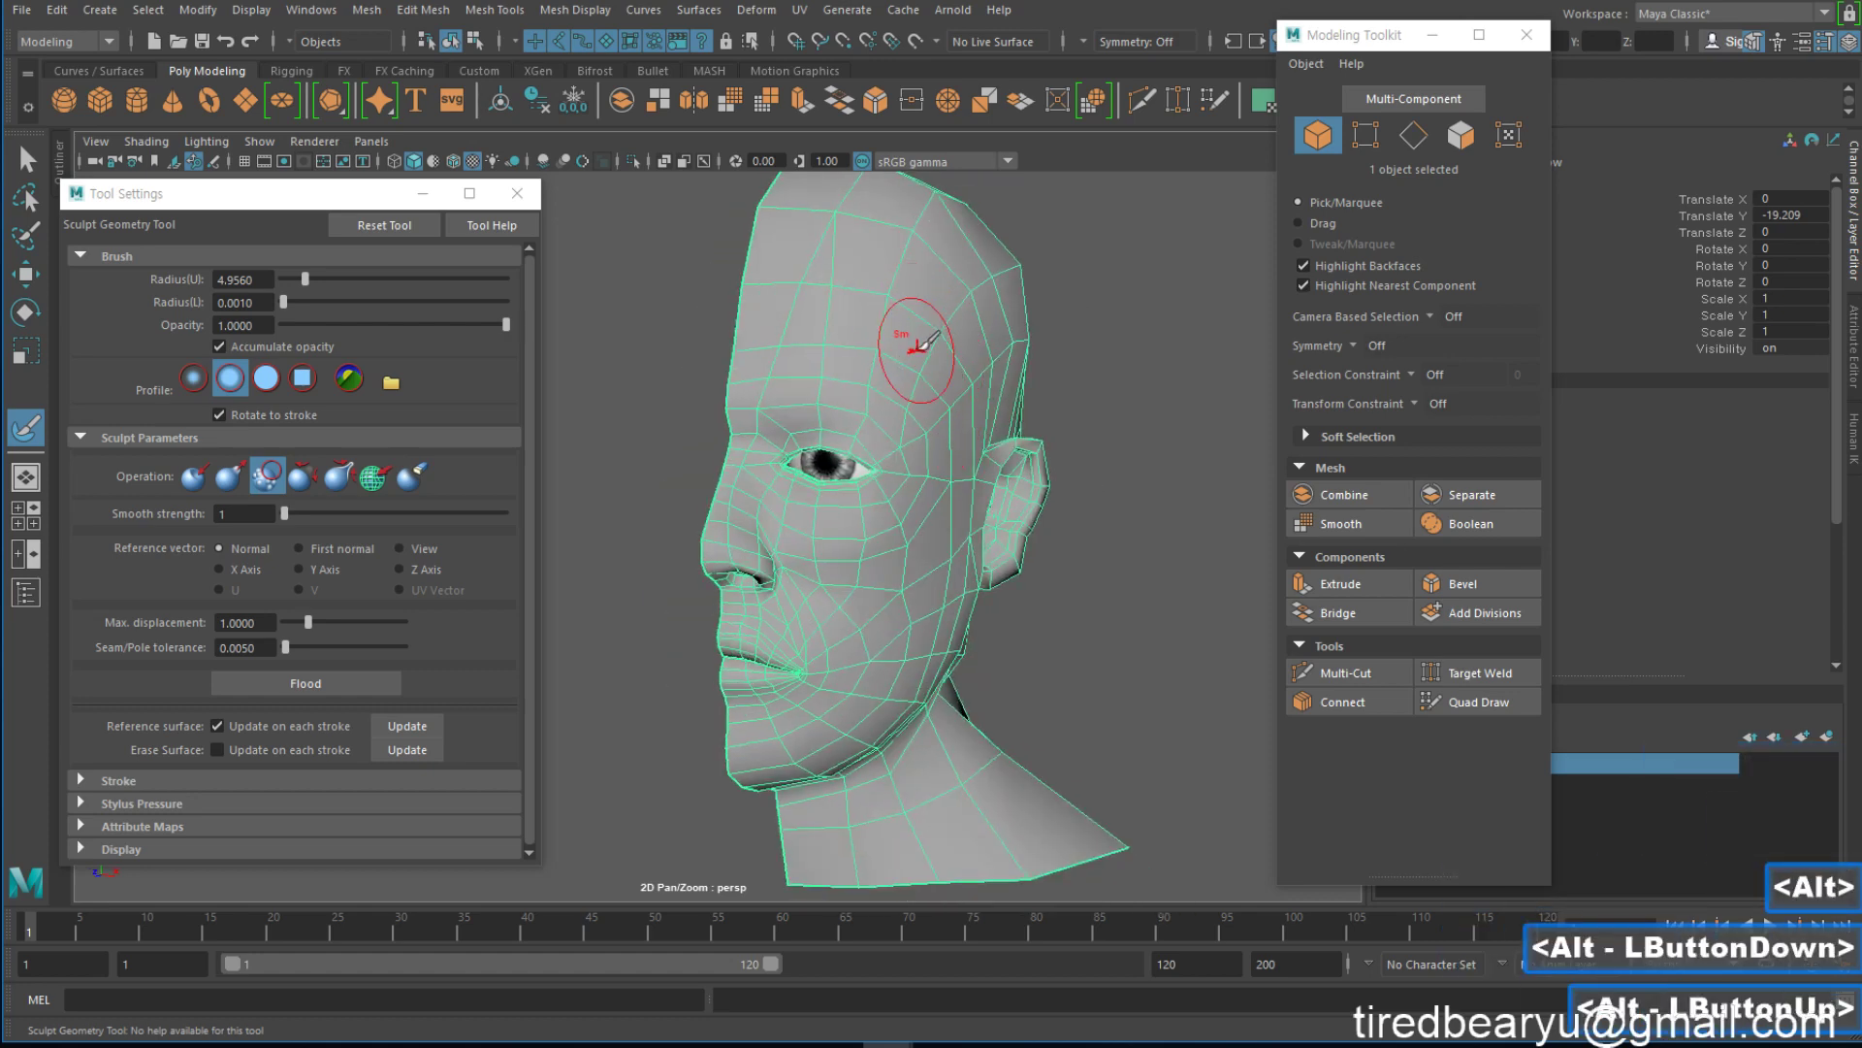
pyautogui.click(884, 370)
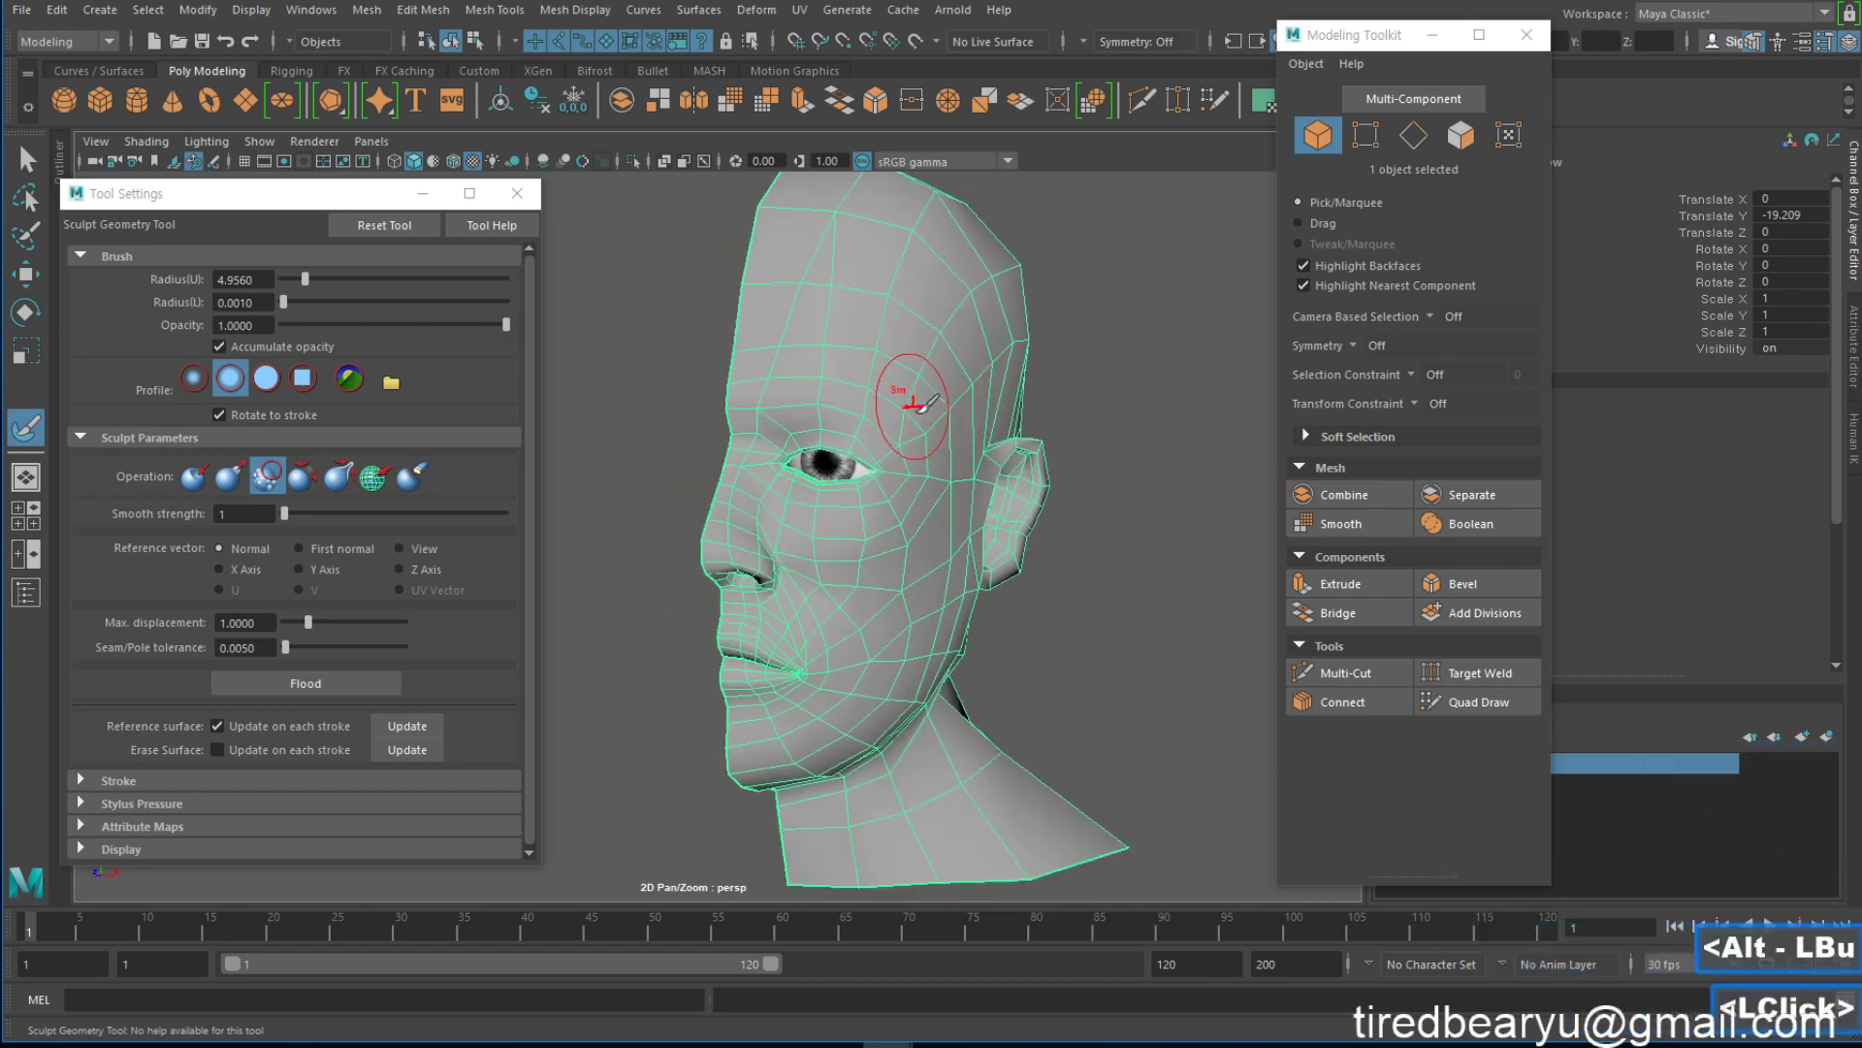
# Smooth the forehead surface above the eyebrow with short brush strokes
pyautogui.keyDown('alt'); pyautogui.moveTo(919, 402); pyautogui.dragTo(871, 393); pyautogui.keyUp('alt')
pyautogui.click(760, 311)
pyautogui.moveTo(760, 312)
pyautogui.mouseDown()
pyautogui.moveTo(752, 325)
pyautogui.moveTo(800, 328)
pyautogui.mouseUp()
pyautogui.click(791, 289)
pyautogui.click(736, 330)
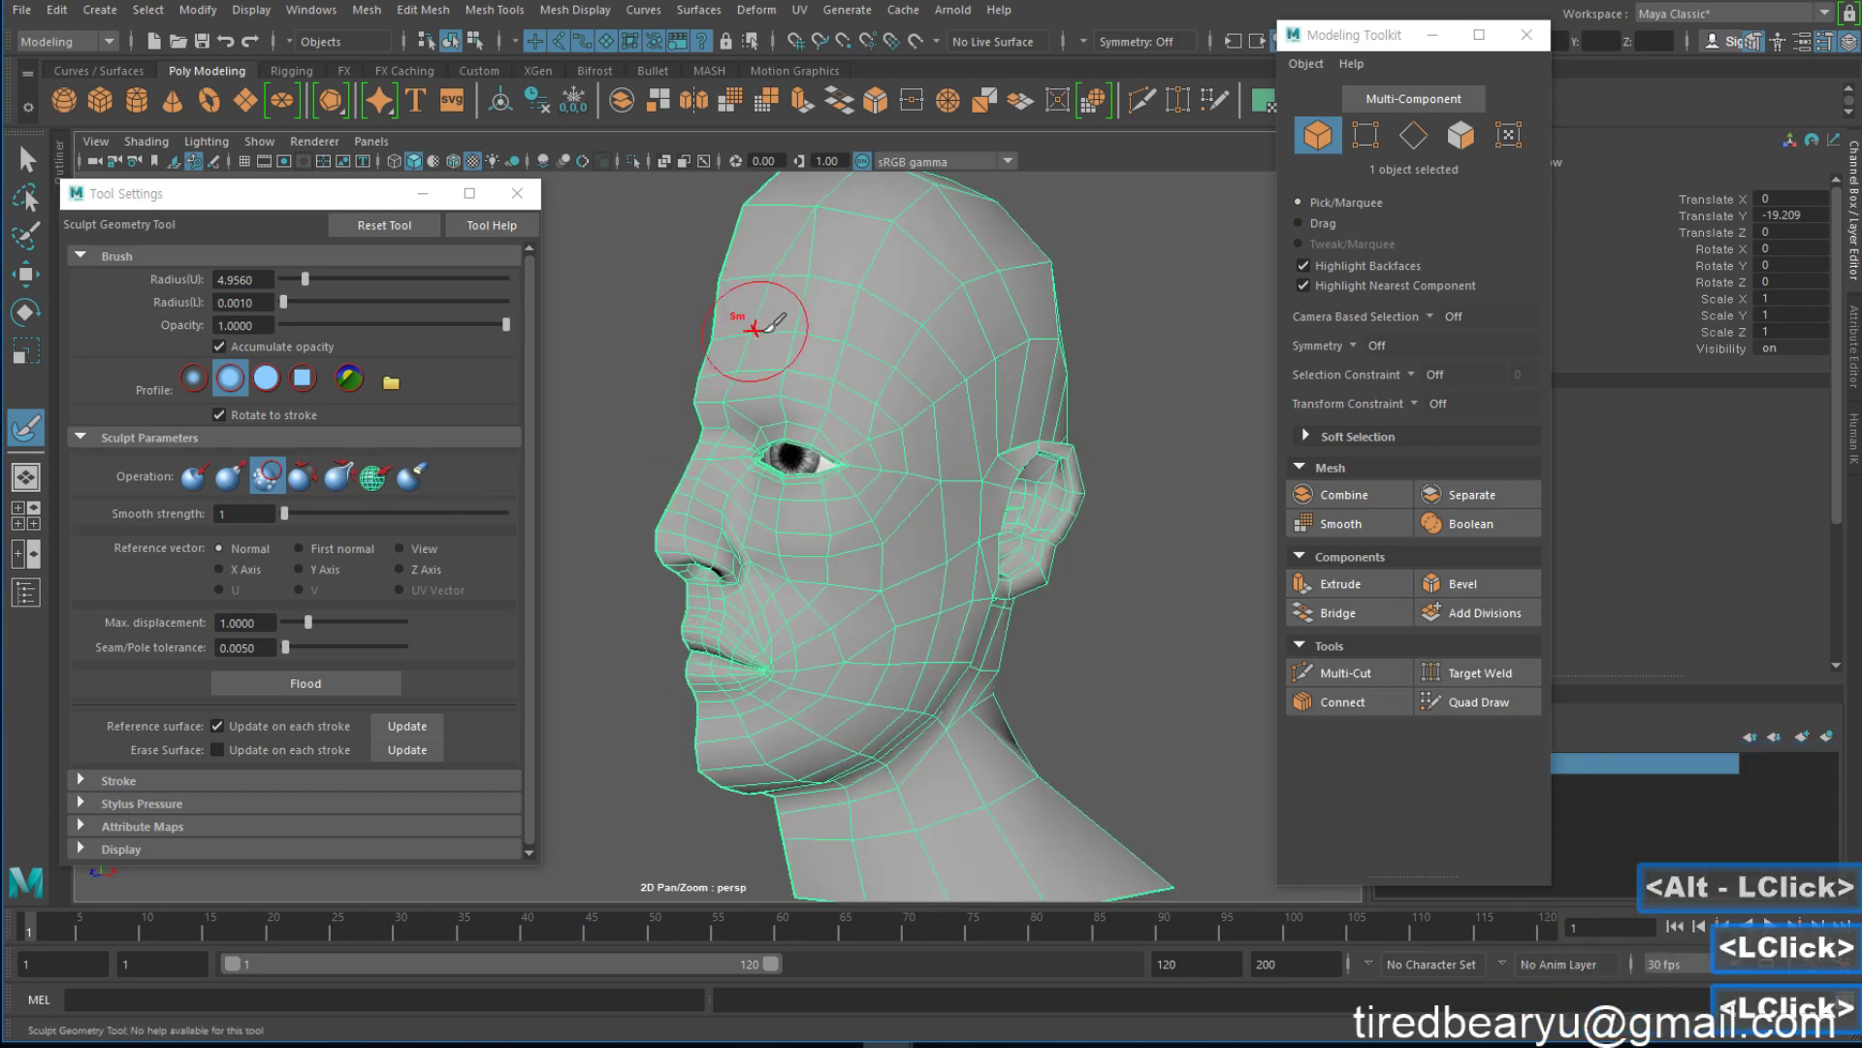
# Smooth the side of the face from the temple to the upper cheek in front of the ear
pyautogui.keyDown('alt'); pyautogui.moveTo(956, 341); pyautogui.dragTo(916, 358); pyautogui.keyUp('alt')
pyautogui.click(904, 371)
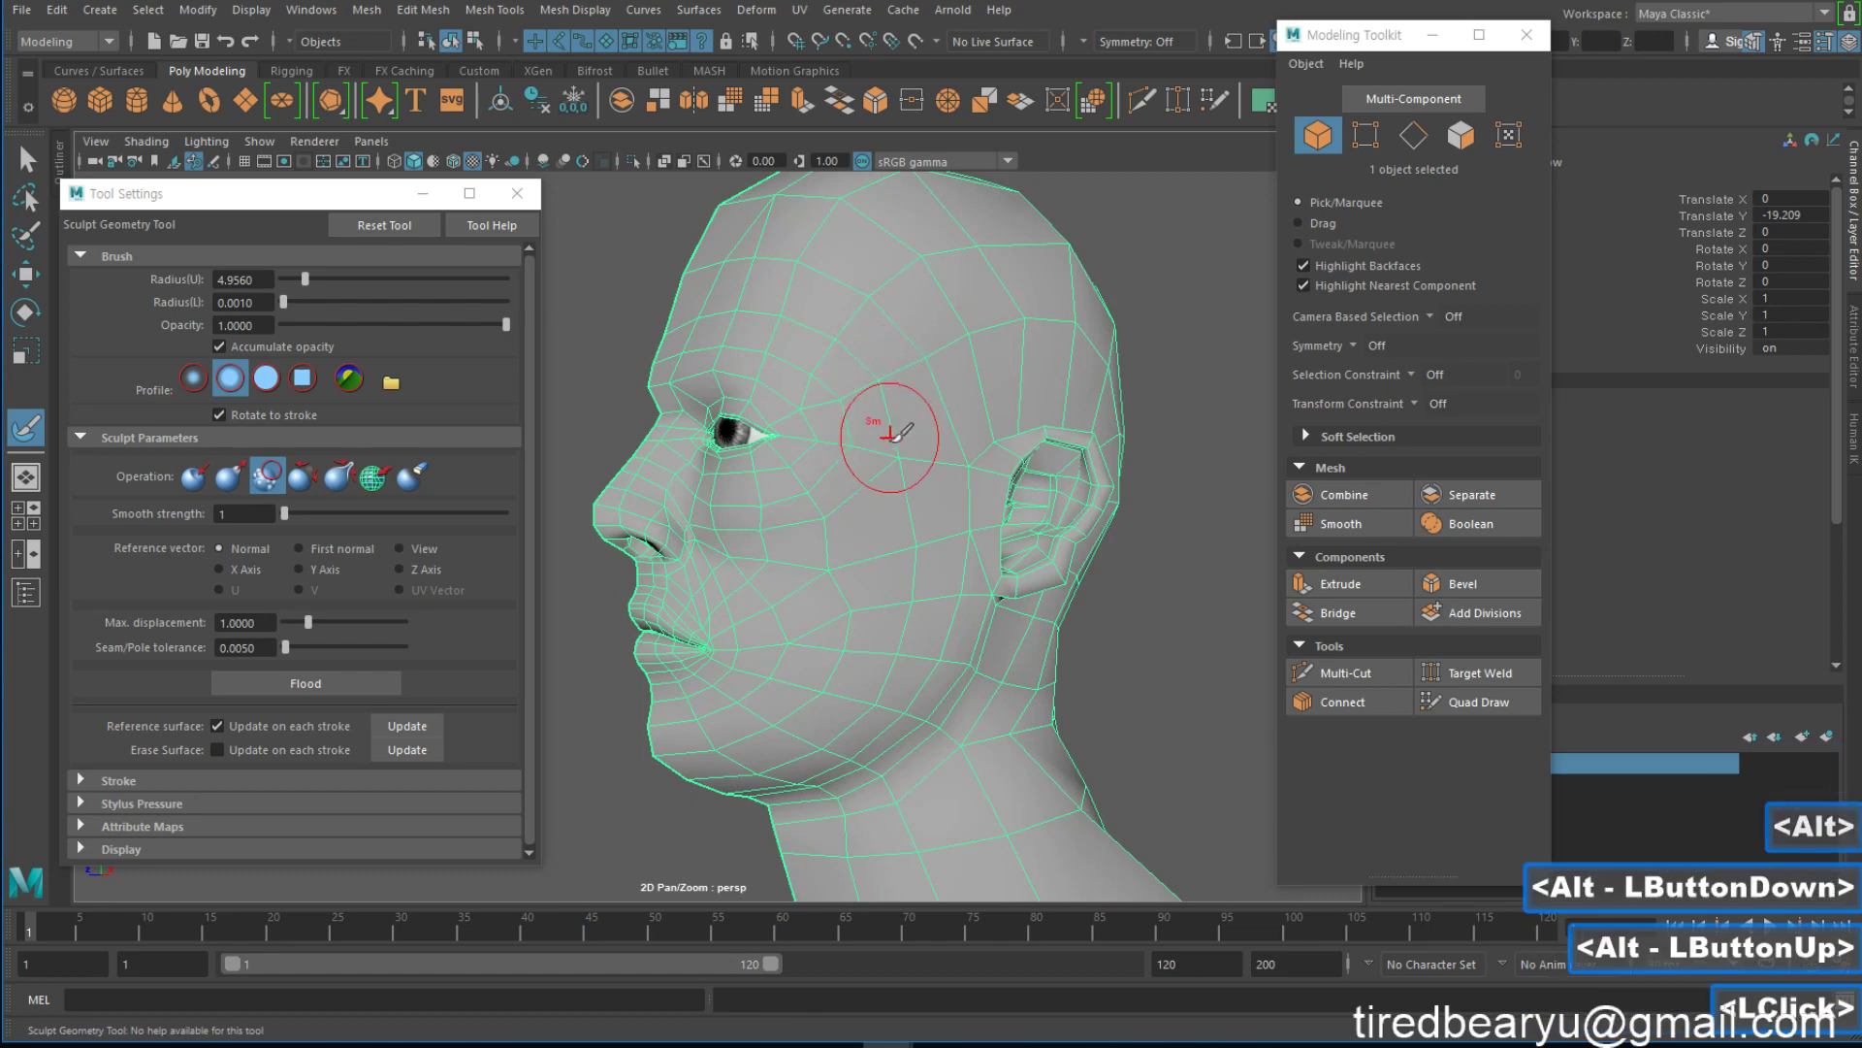
pyautogui.click(916, 508)
pyautogui.moveTo(917, 508)
pyautogui.keyDown('alt'); pyautogui.mouseDown()
pyautogui.moveTo(1006, 532)
pyautogui.moveTo(947, 507)
pyautogui.moveTo(893, 411)
pyautogui.moveTo(917, 424)
pyautogui.moveTo(882, 465)
pyautogui.moveTo(897, 412)
pyautogui.mouseUp(); pyautogui.keyUp('alt')
pyautogui.press('z')
pyautogui.keyDown('alt'); pyautogui.middleClick(898, 507); pyautogui.keyUp('alt')
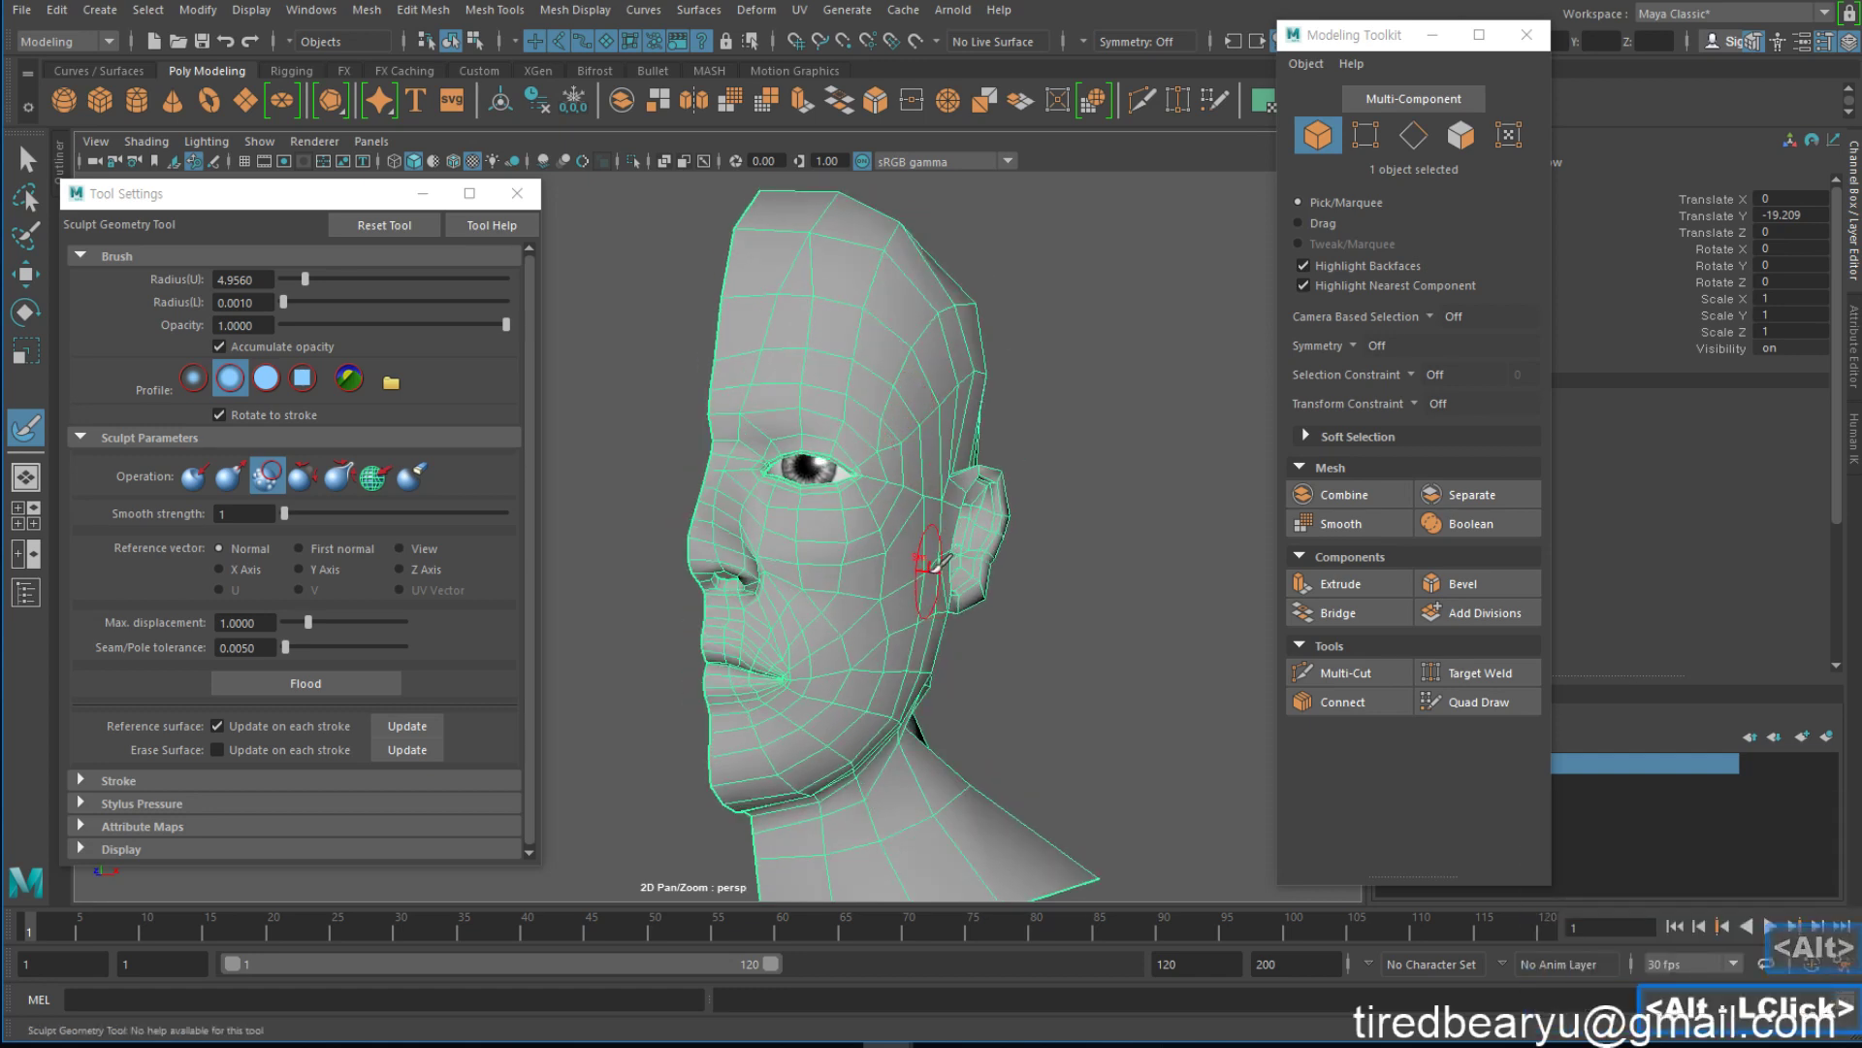
pyautogui.keyDown('alt'); pyautogui.moveTo(926, 497); pyautogui.dragTo(922, 494); pyautogui.keyUp('alt')
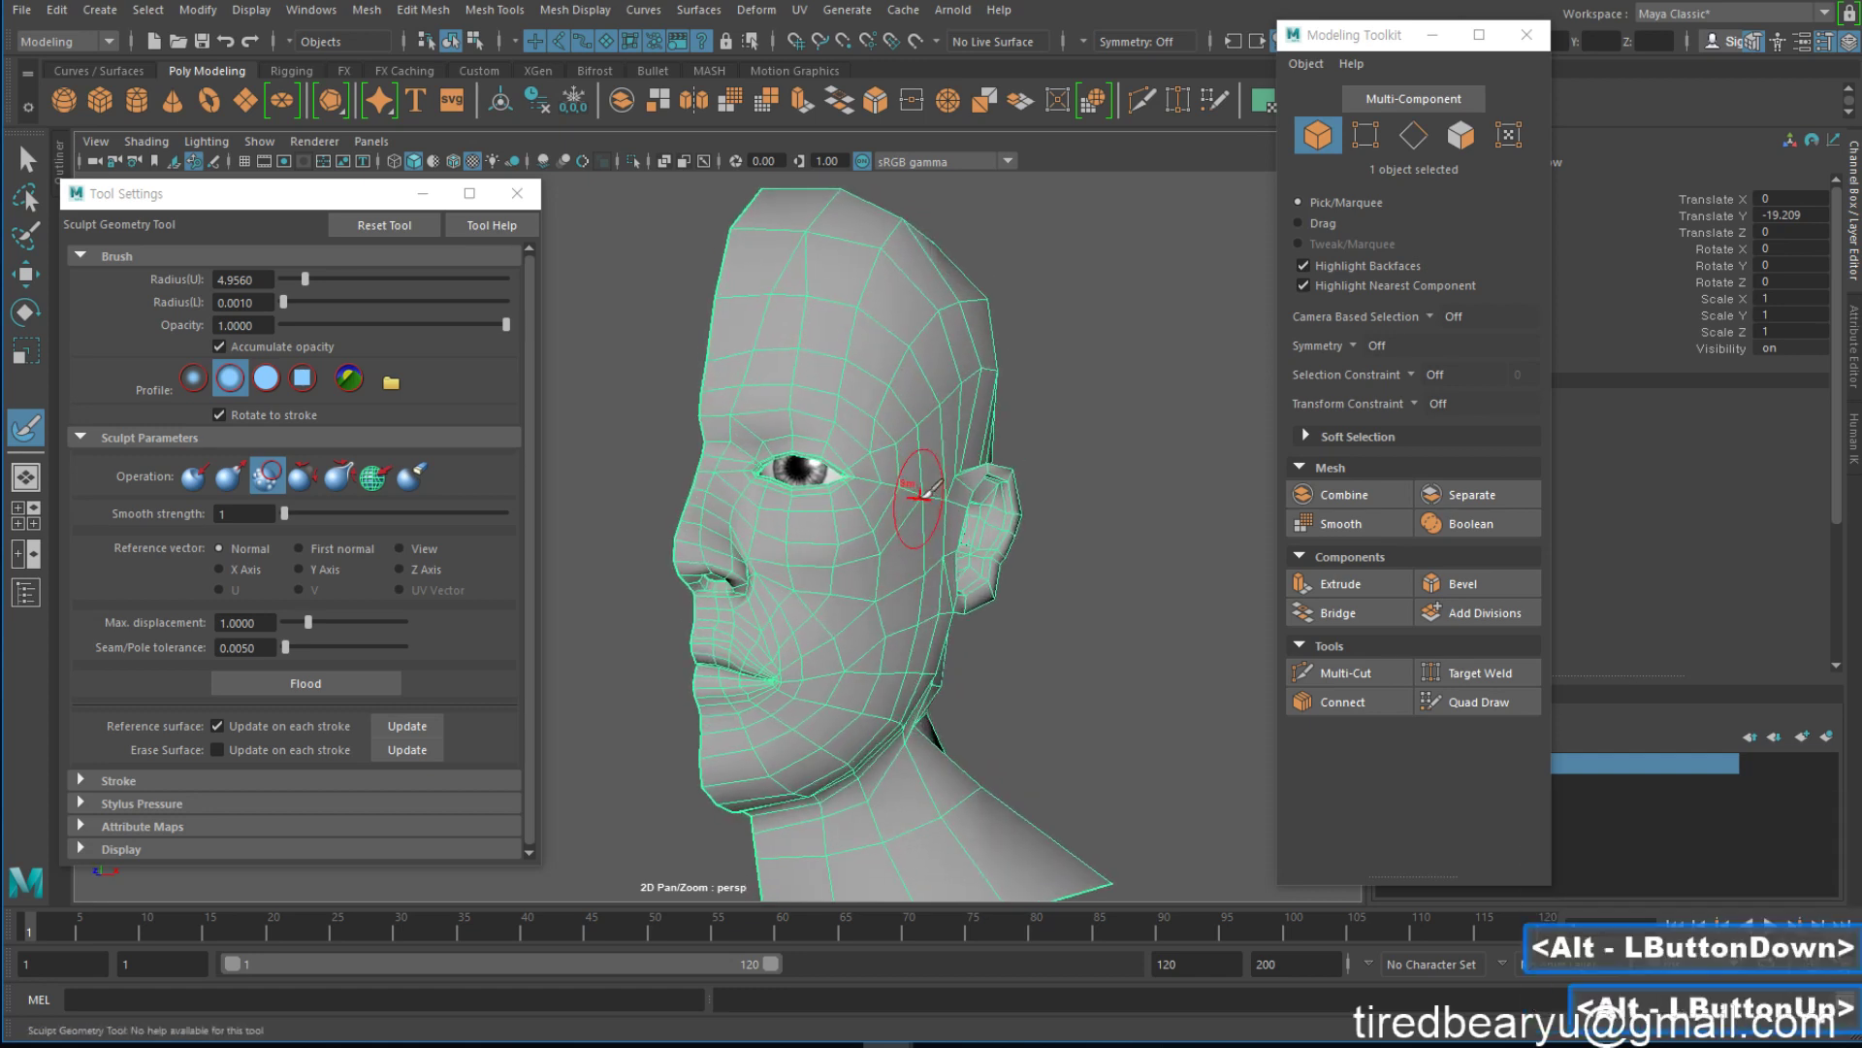
pyautogui.click(937, 498)
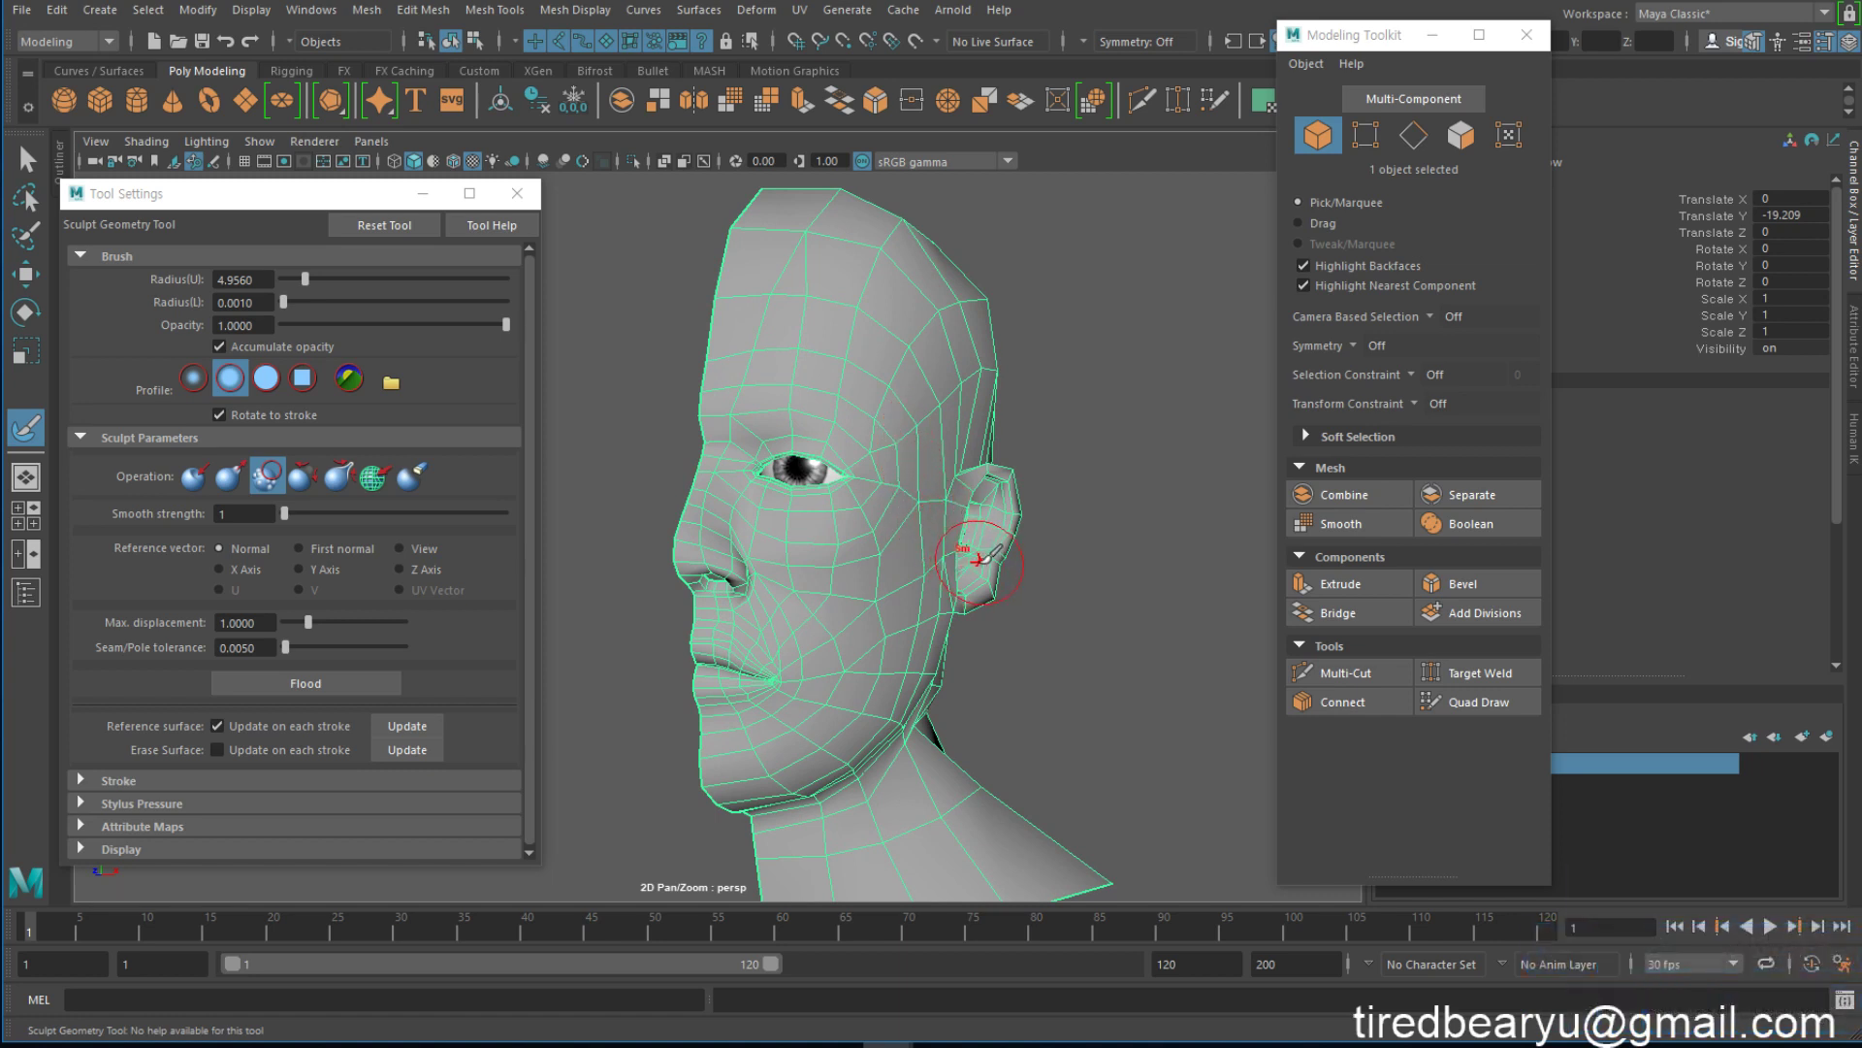
# Smooth the lower cheek between the mouth corner and the jaw with the sculpt brush
pyautogui.moveTo(935, 623)
pyautogui.keyDown('alt'); pyautogui.mouseDown()
pyautogui.moveTo(985, 644)
pyautogui.moveTo(964, 636)
pyautogui.moveTo(955, 563)
pyautogui.moveTo(852, 582)
pyautogui.moveTo(861, 611)
pyautogui.moveTo(854, 497)
pyautogui.moveTo(840, 580)
pyautogui.moveTo(817, 539)
pyautogui.moveTo(836, 534)
pyautogui.moveTo(842, 572)
pyautogui.mouseUp(); pyautogui.keyUp('alt')
pyautogui.click(858, 616)
pyautogui.click(840, 580)
pyautogui.moveTo(840, 573)
pyautogui.mouseDown()
pyautogui.moveTo(825, 544)
pyautogui.moveTo(836, 572)
pyautogui.mouseUp()
pyautogui.moveTo(836, 574)
pyautogui.mouseDown()
pyautogui.moveTo(840, 603)
pyautogui.moveTo(837, 586)
pyautogui.mouseUp()
pyautogui.moveTo(836, 588); pyautogui.dragTo(823, 637)
pyautogui.keyDown('alt'); pyautogui.moveTo(824, 639); pyautogui.dragTo(882, 644); pyautogui.keyUp('alt')
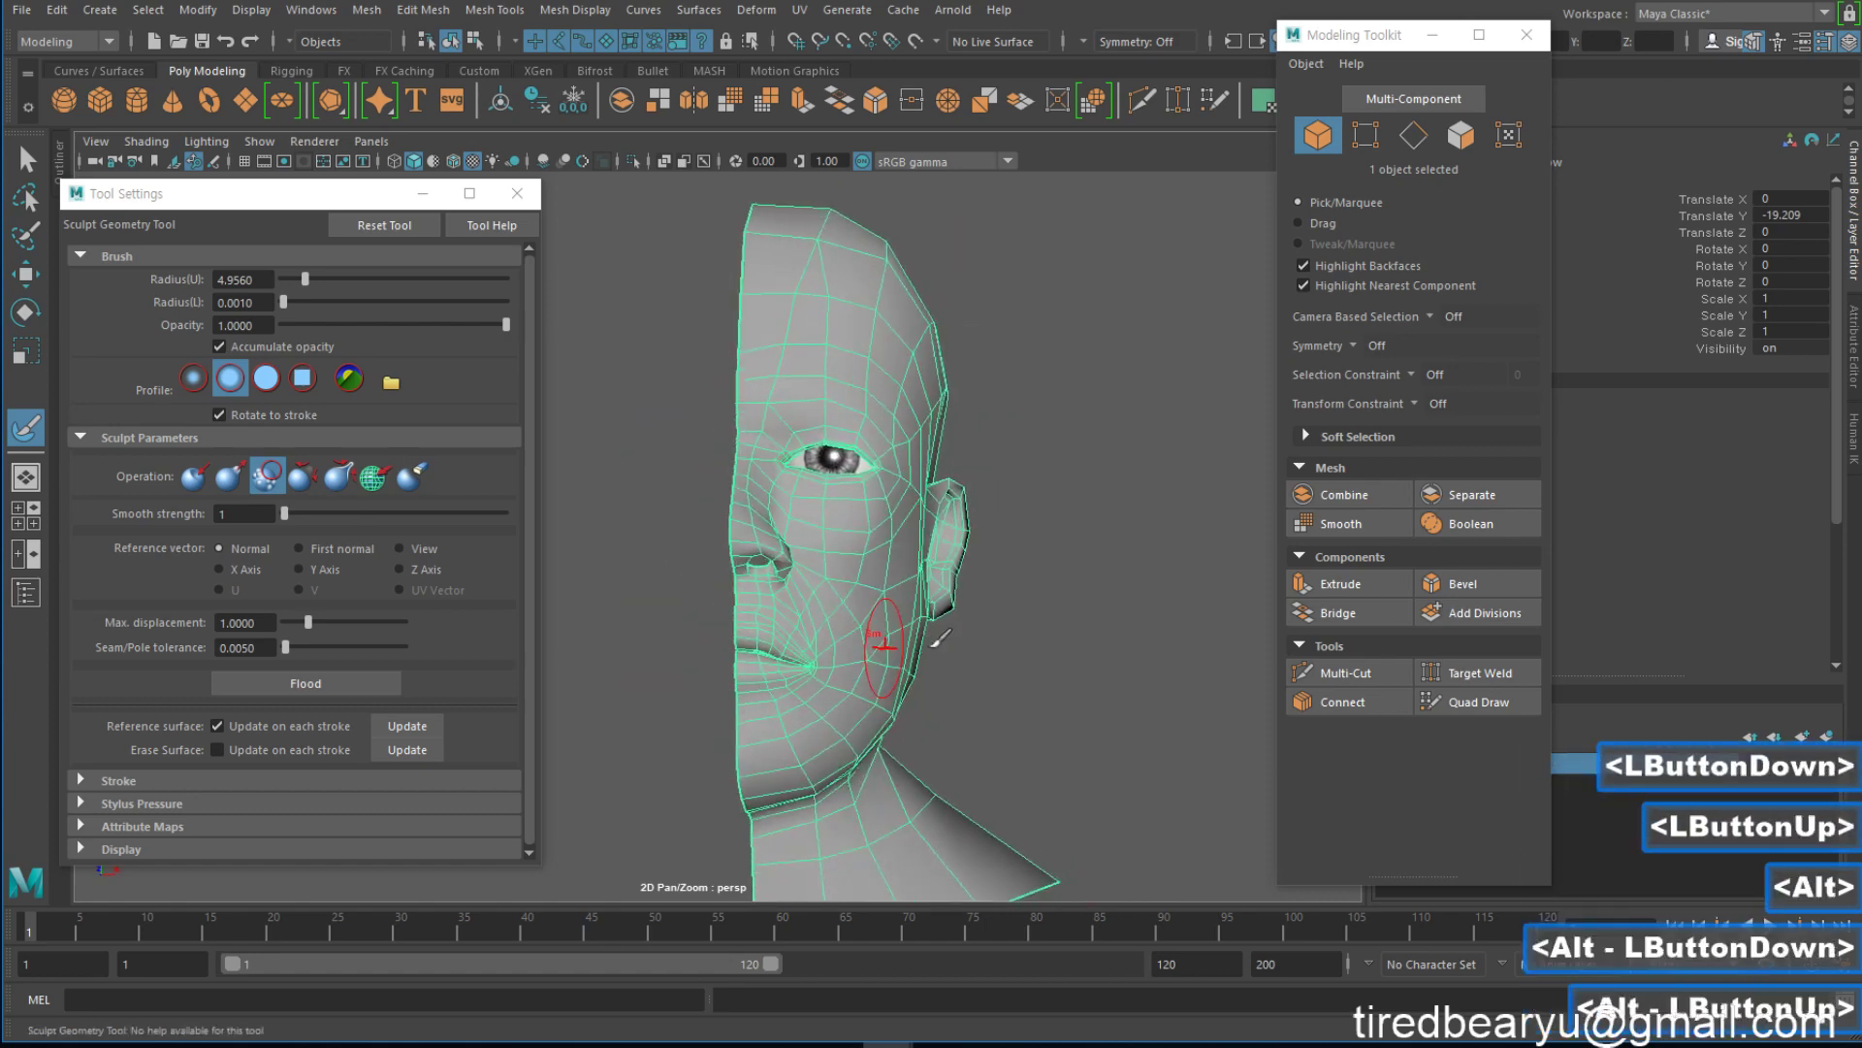
# Set the sculpt operation to Relax and relax the mesh on the upper cheek and temple
pyautogui.click(303, 475)
pyautogui.moveTo(887, 477)
pyautogui.keyDown('alt'); pyautogui.mouseDown()
pyautogui.moveTo(811, 486)
pyautogui.moveTo(884, 500)
pyautogui.mouseUp(); pyautogui.keyUp('alt')
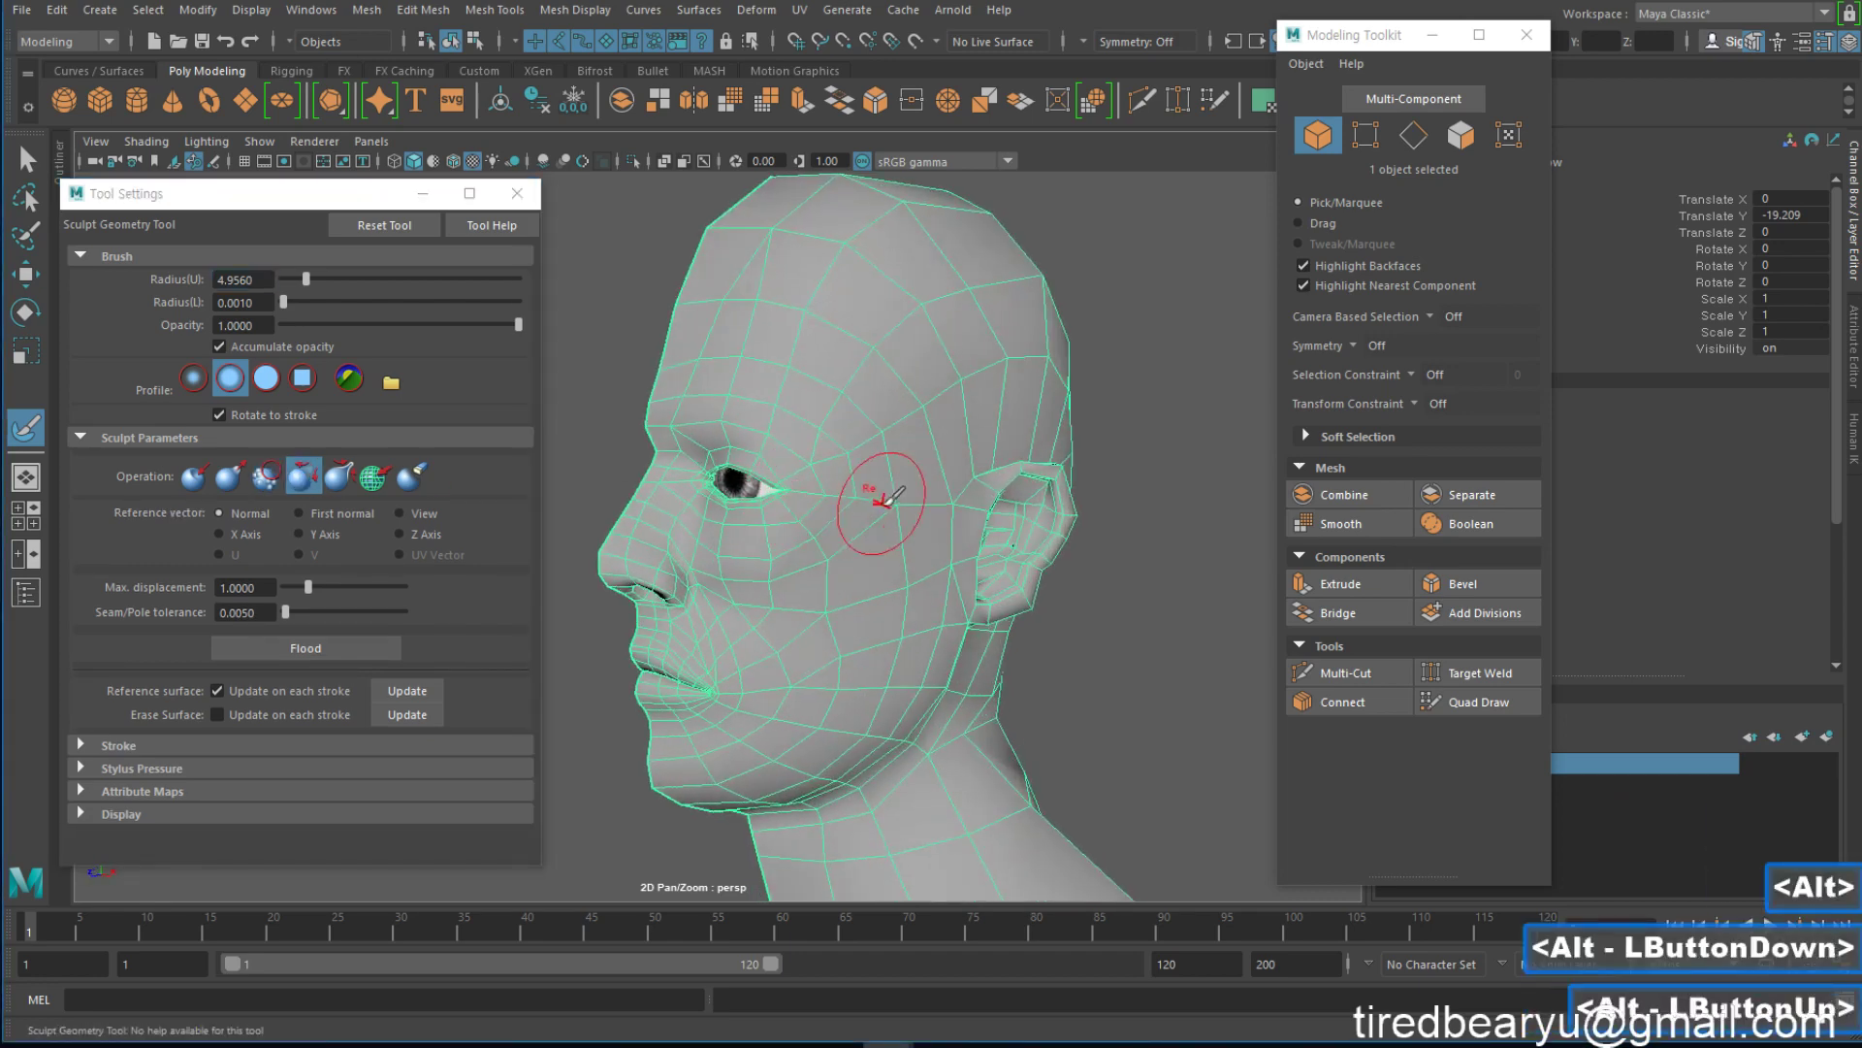
pyautogui.click(910, 525)
pyautogui.click(904, 580)
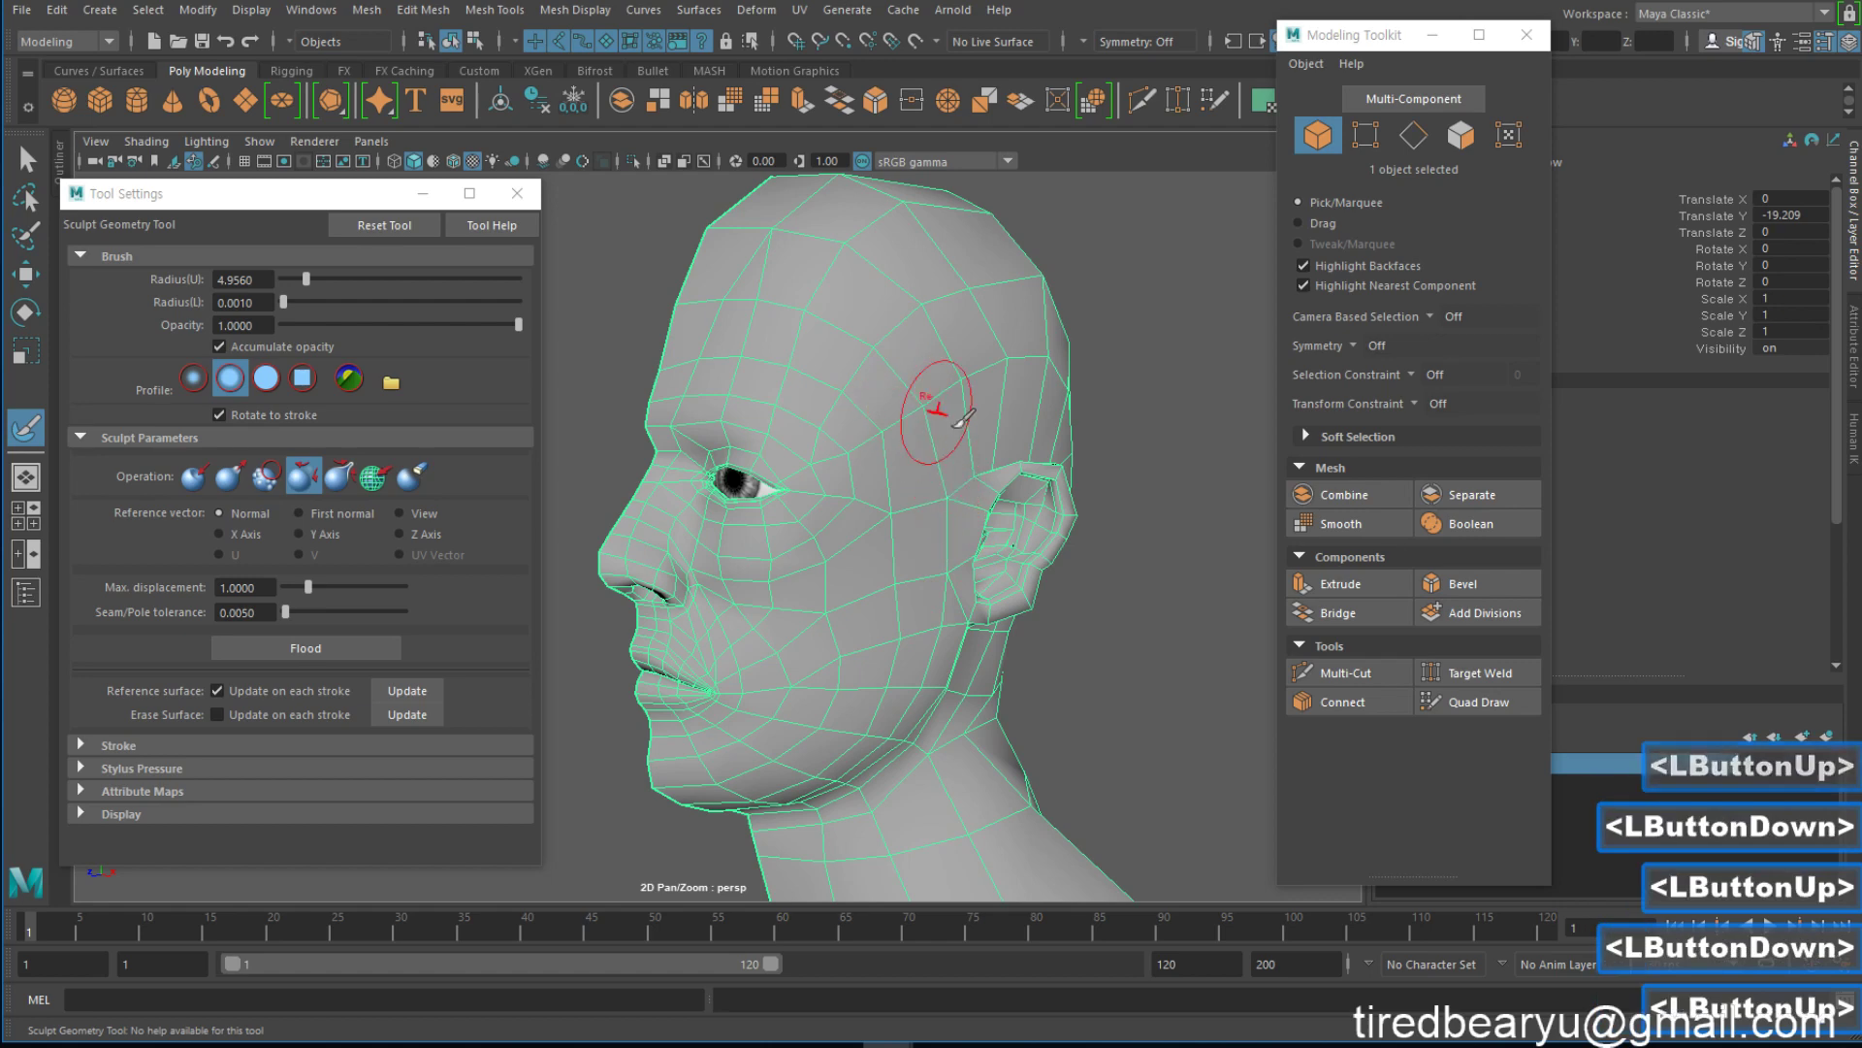
pyautogui.click(928, 406)
pyautogui.click(873, 441)
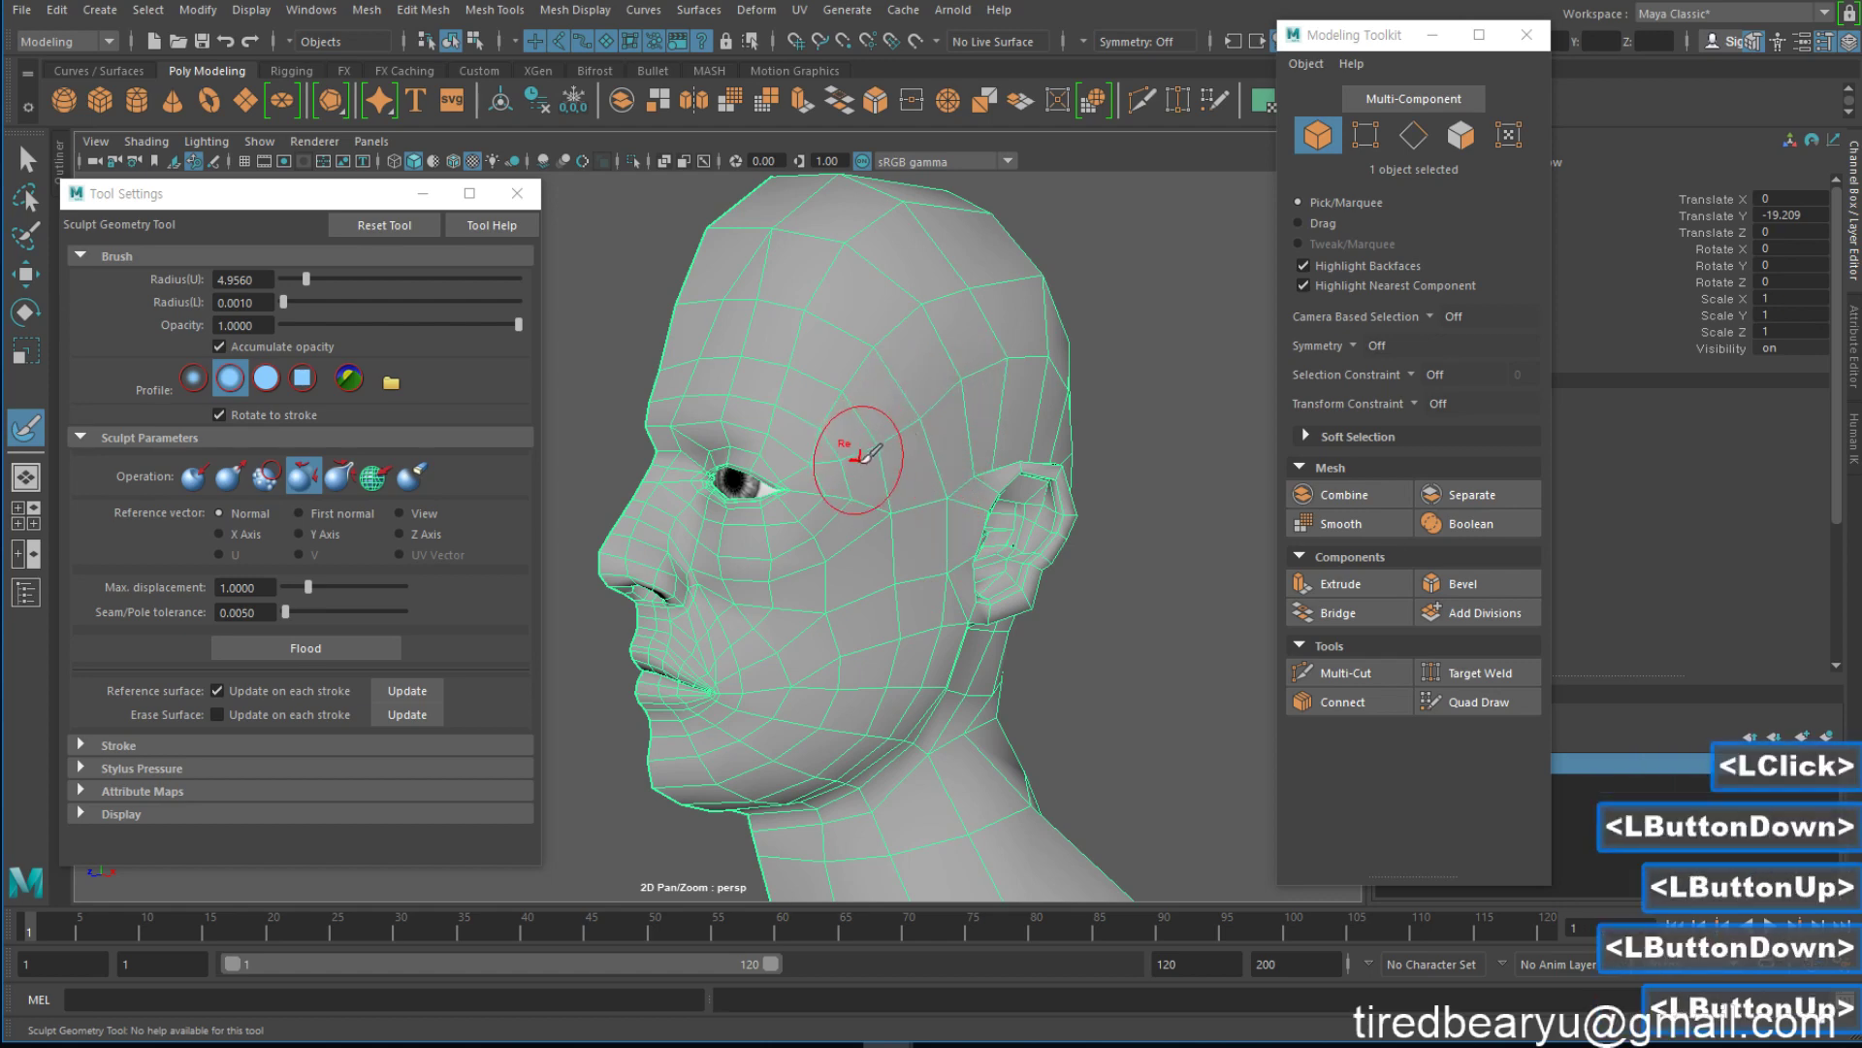
# Relax the mesh across the cheek, below the ear and along the jawline
pyautogui.moveTo(847, 573)
pyautogui.keyDown('alt'); pyautogui.mouseDown()
pyautogui.moveTo(873, 541)
pyautogui.moveTo(909, 586)
pyautogui.moveTo(819, 632)
pyautogui.moveTo(831, 615)
pyautogui.mouseUp(); pyautogui.keyUp('alt')
pyautogui.click(871, 541)
pyautogui.click(909, 593)
pyautogui.click(900, 632)
pyautogui.click(878, 632)
pyautogui.click(873, 637)
pyautogui.keyDown('alt'); pyautogui.rightClick(831, 621); pyautogui.keyUp('alt')
pyautogui.keyDown('alt'); pyautogui.doubleClick(832, 620); pyautogui.keyUp('alt')
pyautogui.click(915, 650)
pyautogui.click(873, 684)
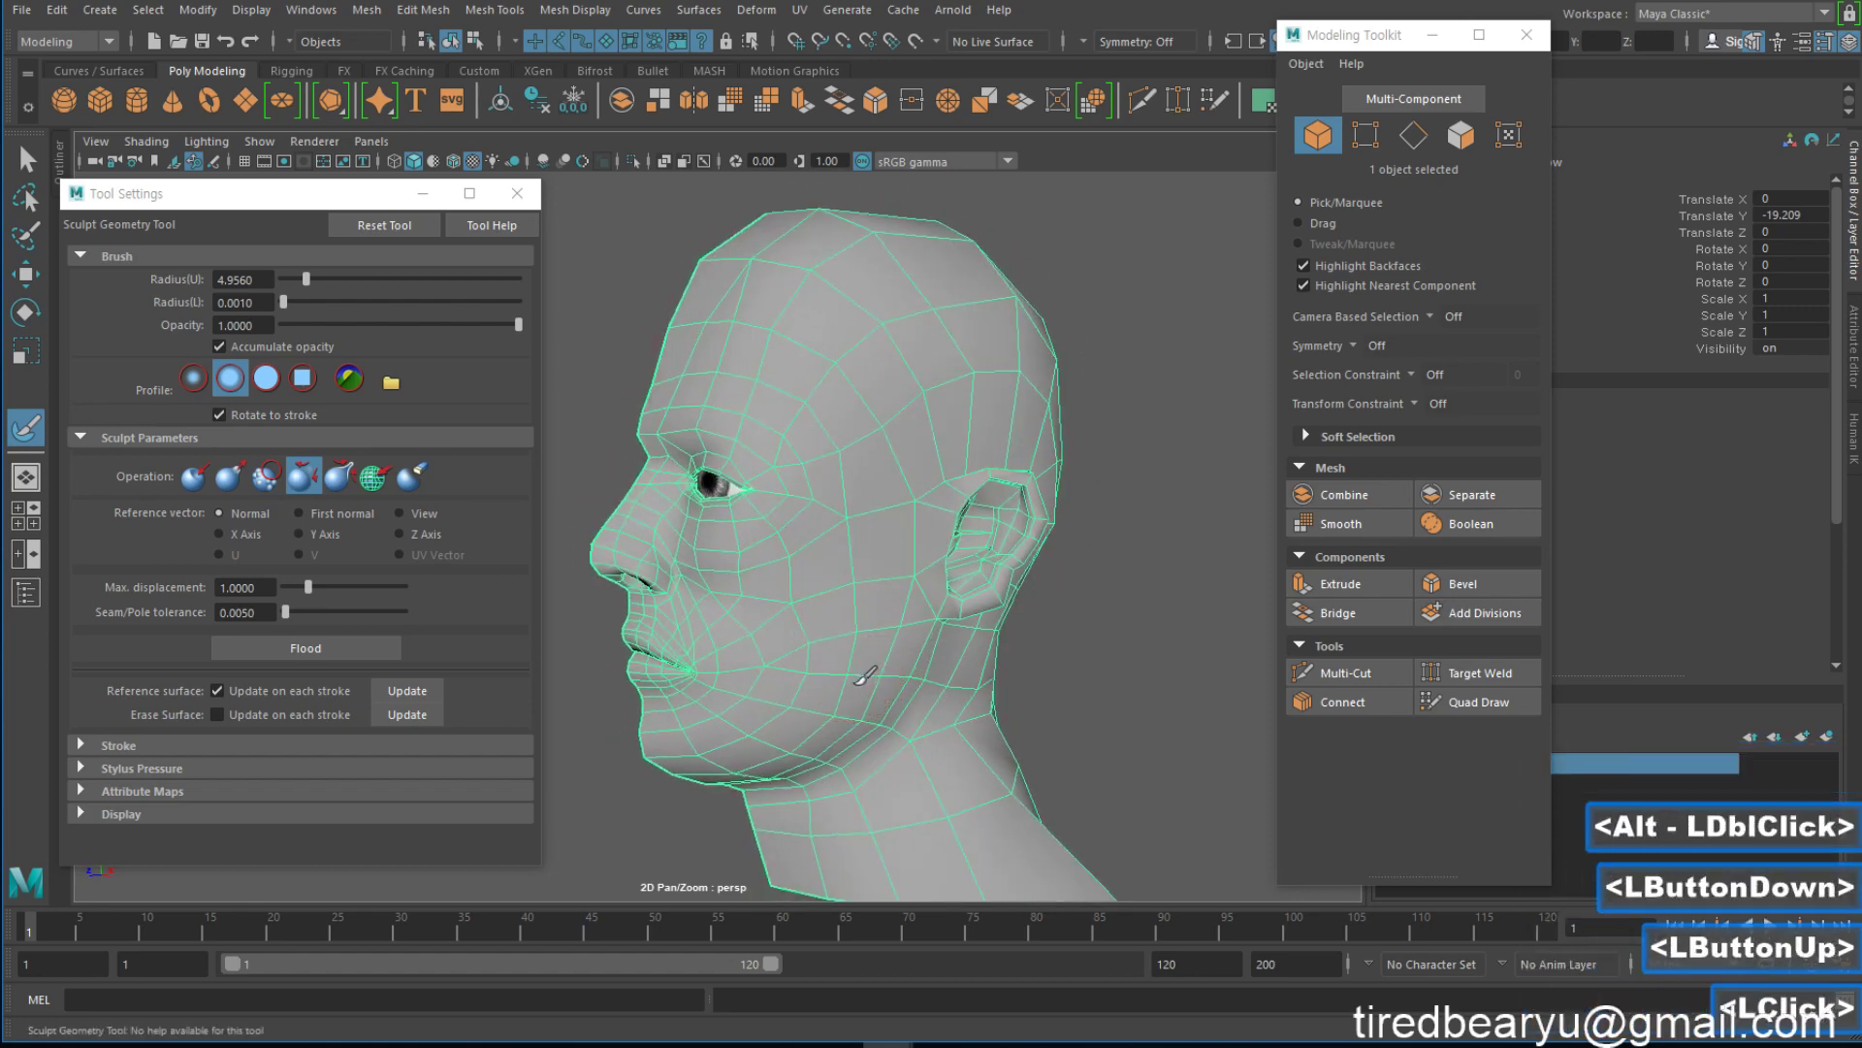
pyautogui.click(789, 715)
pyautogui.click(831, 718)
# Relax the mesh in front of the ear, around the temple and toward the back of the skull
pyautogui.moveTo(832, 718)
pyautogui.keyDown('alt'); pyautogui.mouseDown()
pyautogui.moveTo(1050, 658)
pyautogui.moveTo(854, 416)
pyautogui.moveTo(861, 560)
pyautogui.mouseUp(); pyautogui.keyUp('alt')
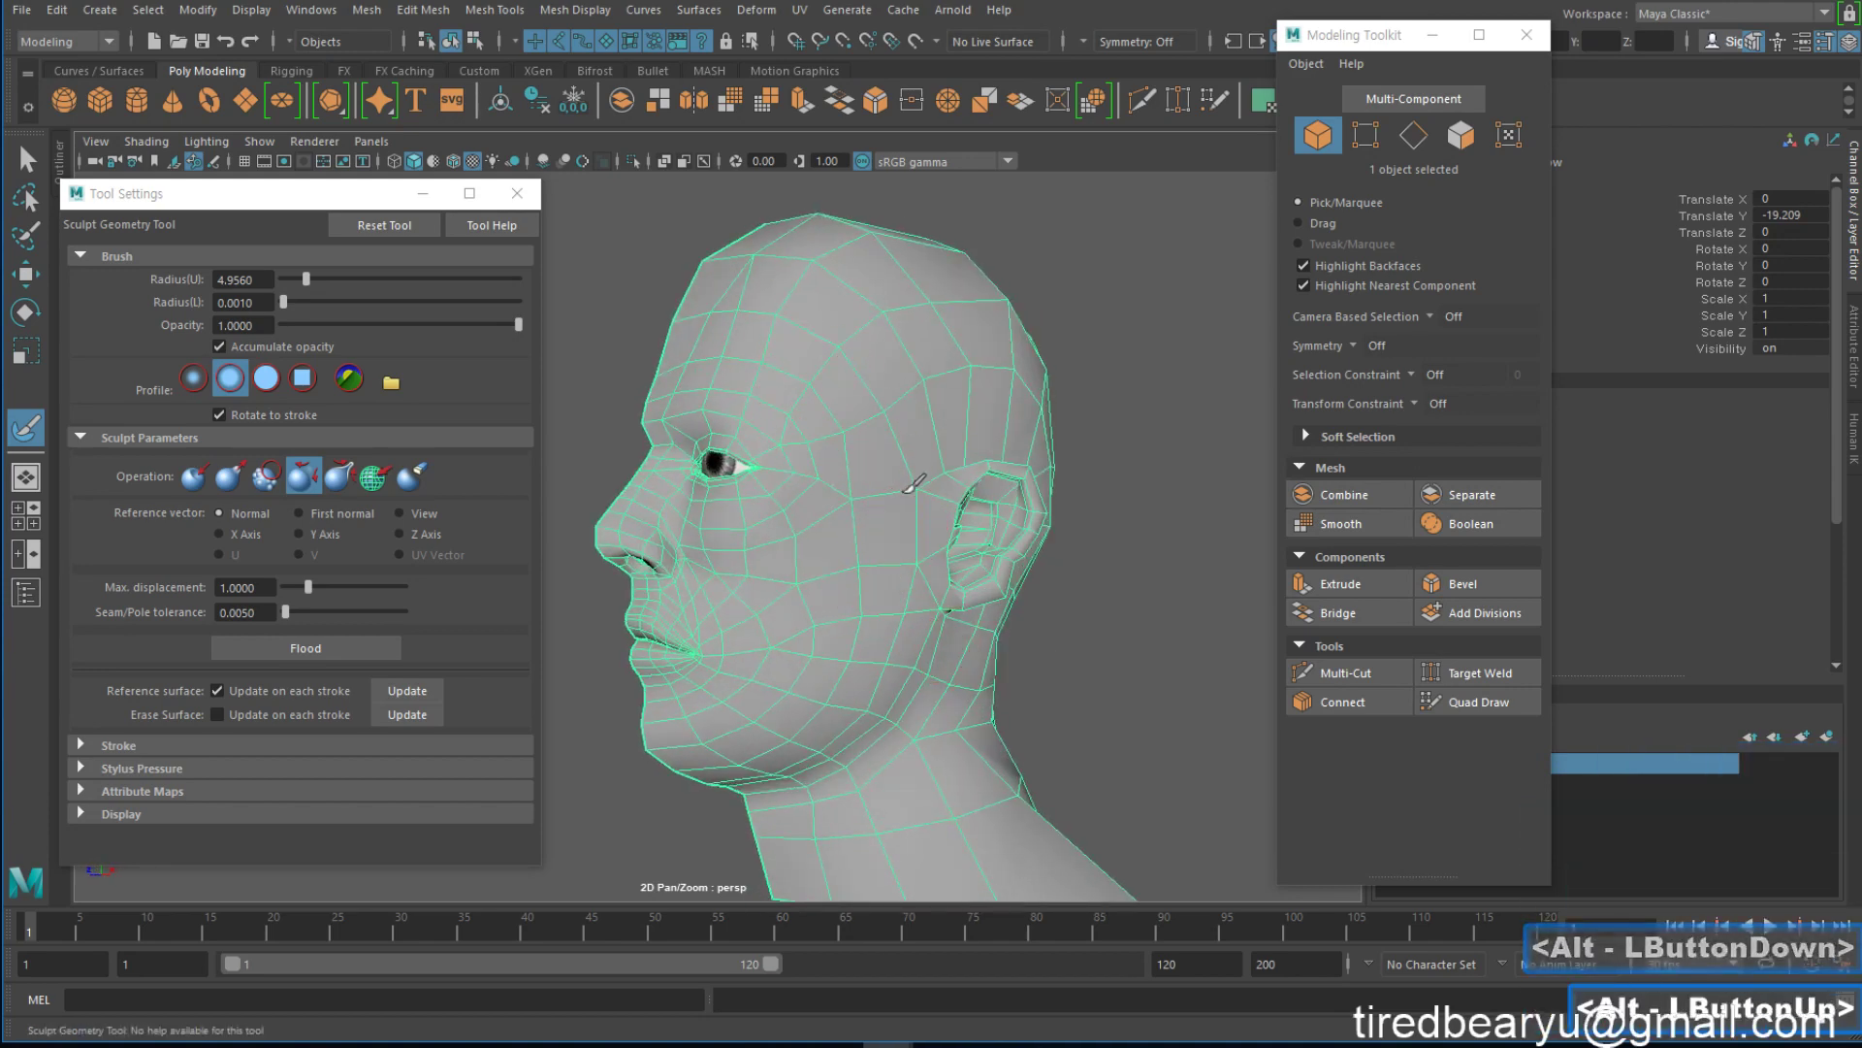
pyautogui.click(904, 485)
pyautogui.click(890, 443)
pyautogui.click(931, 371)
pyautogui.moveTo(999, 347)
pyautogui.mouseDown()
pyautogui.moveTo(1041, 361)
pyautogui.moveTo(1064, 404)
pyautogui.mouseUp()
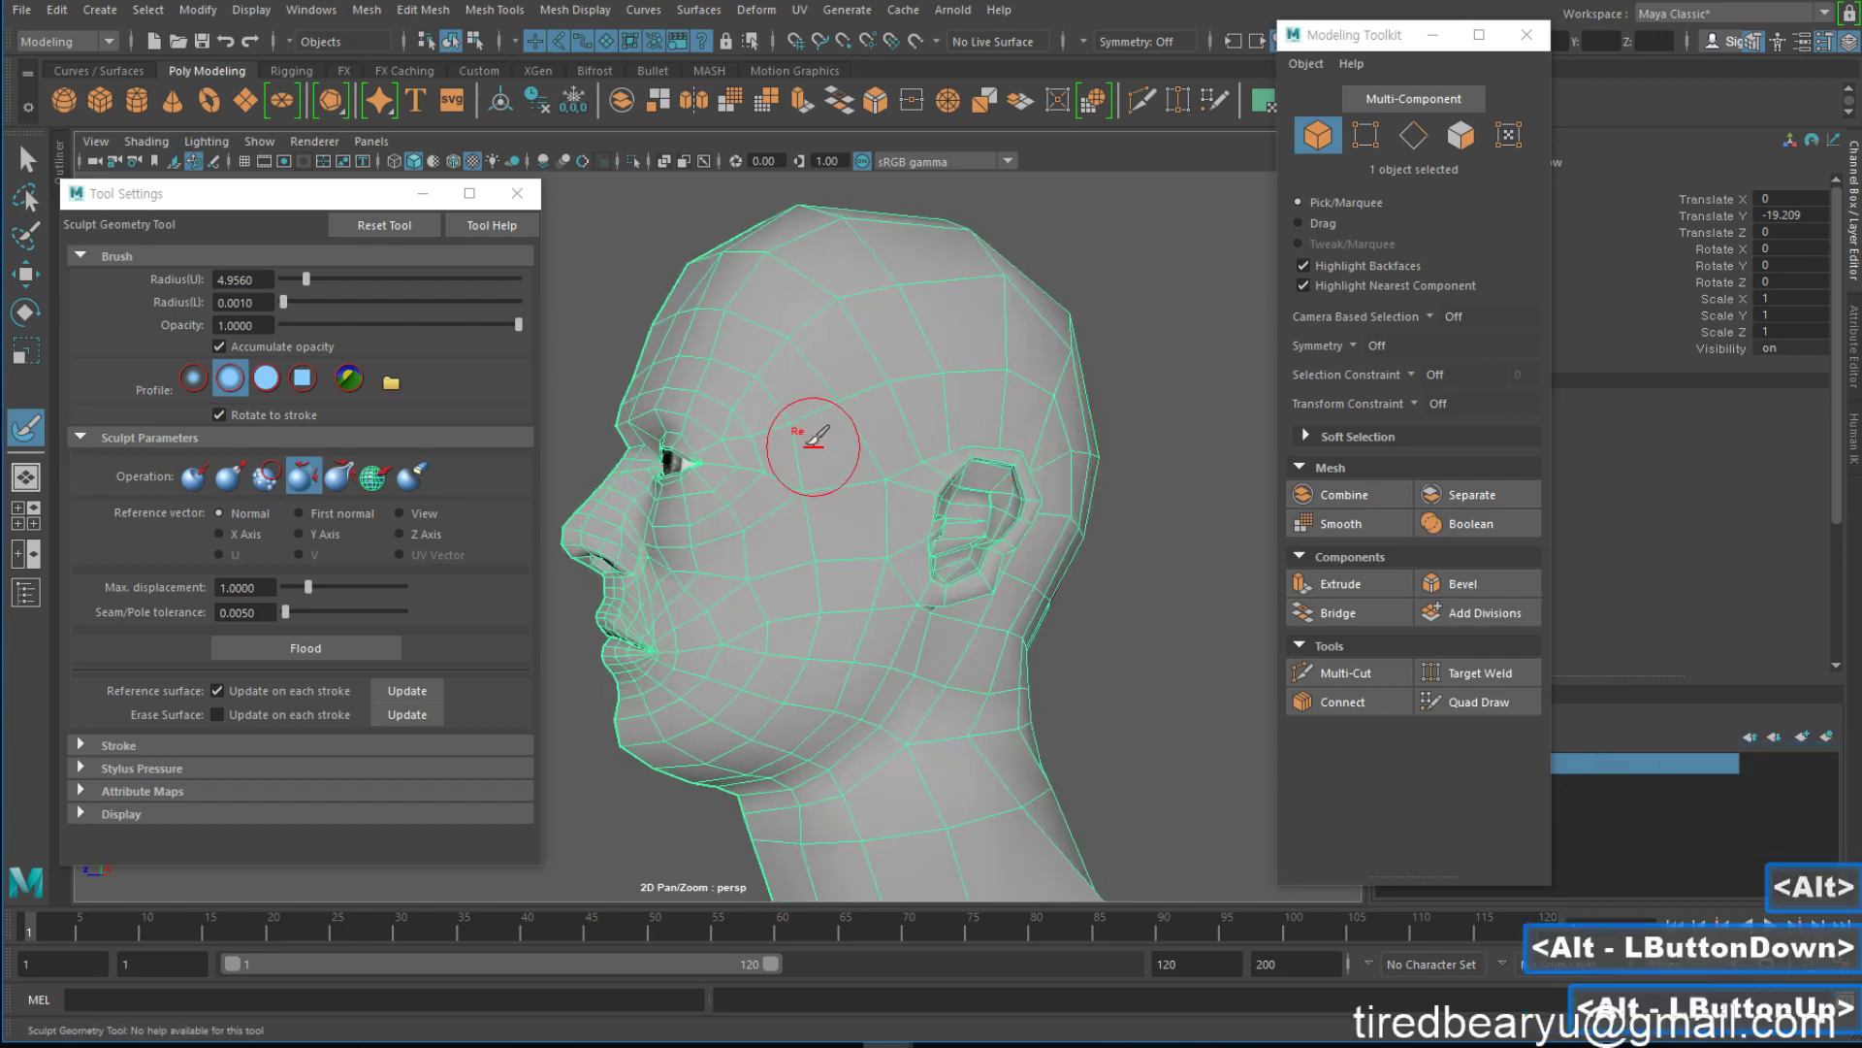
# Try the Smooth operation on the ear with a 15.4465 brush radius, then undo the stroke
pyautogui.keyDown('alt'); pyautogui.moveTo(965, 488); pyautogui.dragTo(948, 488); pyautogui.keyUp('alt')
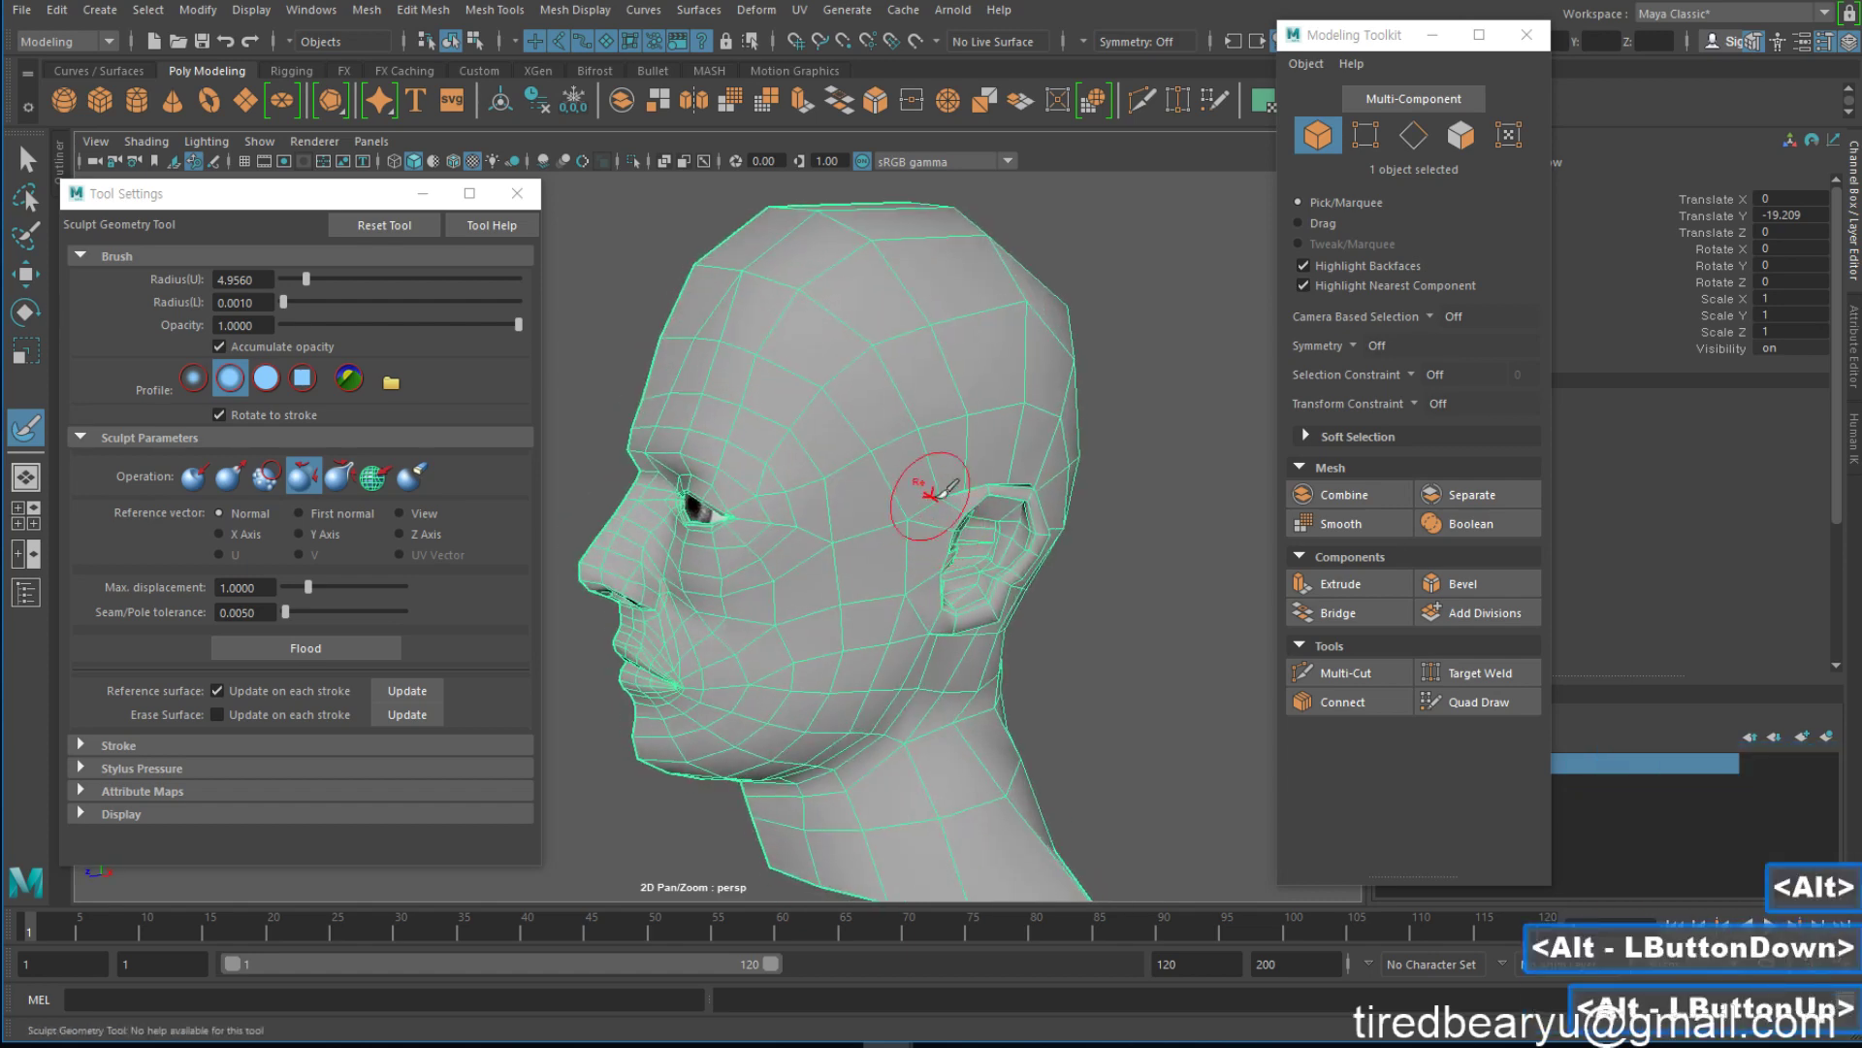
pyautogui.moveTo(917, 419)
pyautogui.keyDown('alt'); pyautogui.mouseDown()
pyautogui.moveTo(789, 375)
pyautogui.moveTo(935, 387)
pyautogui.moveTo(727, 380)
pyautogui.mouseUp(); pyautogui.keyUp('alt')
pyautogui.keyDown('alt'); pyautogui.moveTo(727, 380); pyautogui.dragTo(676, 372, button='right'); pyautogui.keyUp('alt')
pyautogui.keyDown('alt'); pyautogui.moveTo(676, 372); pyautogui.dragTo(824, 396); pyautogui.keyUp('alt')
pyautogui.click(258, 478)
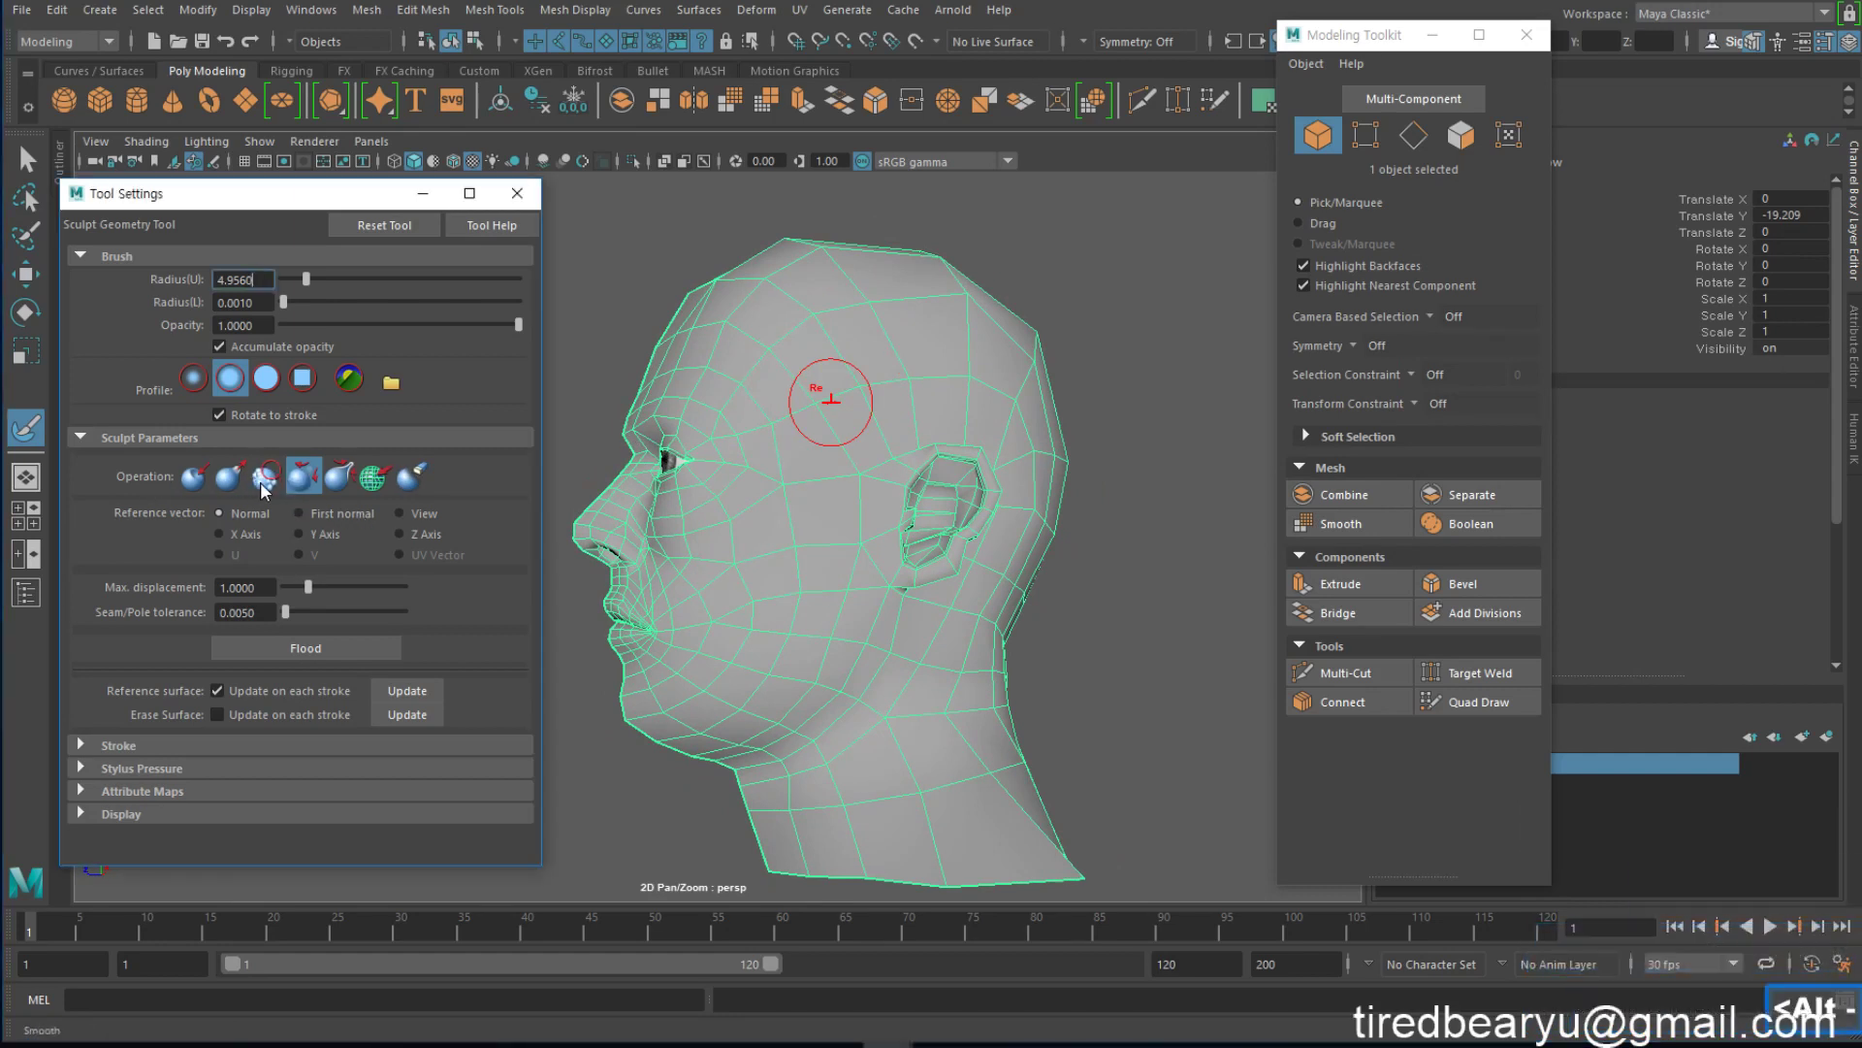
pyautogui.click(310, 480)
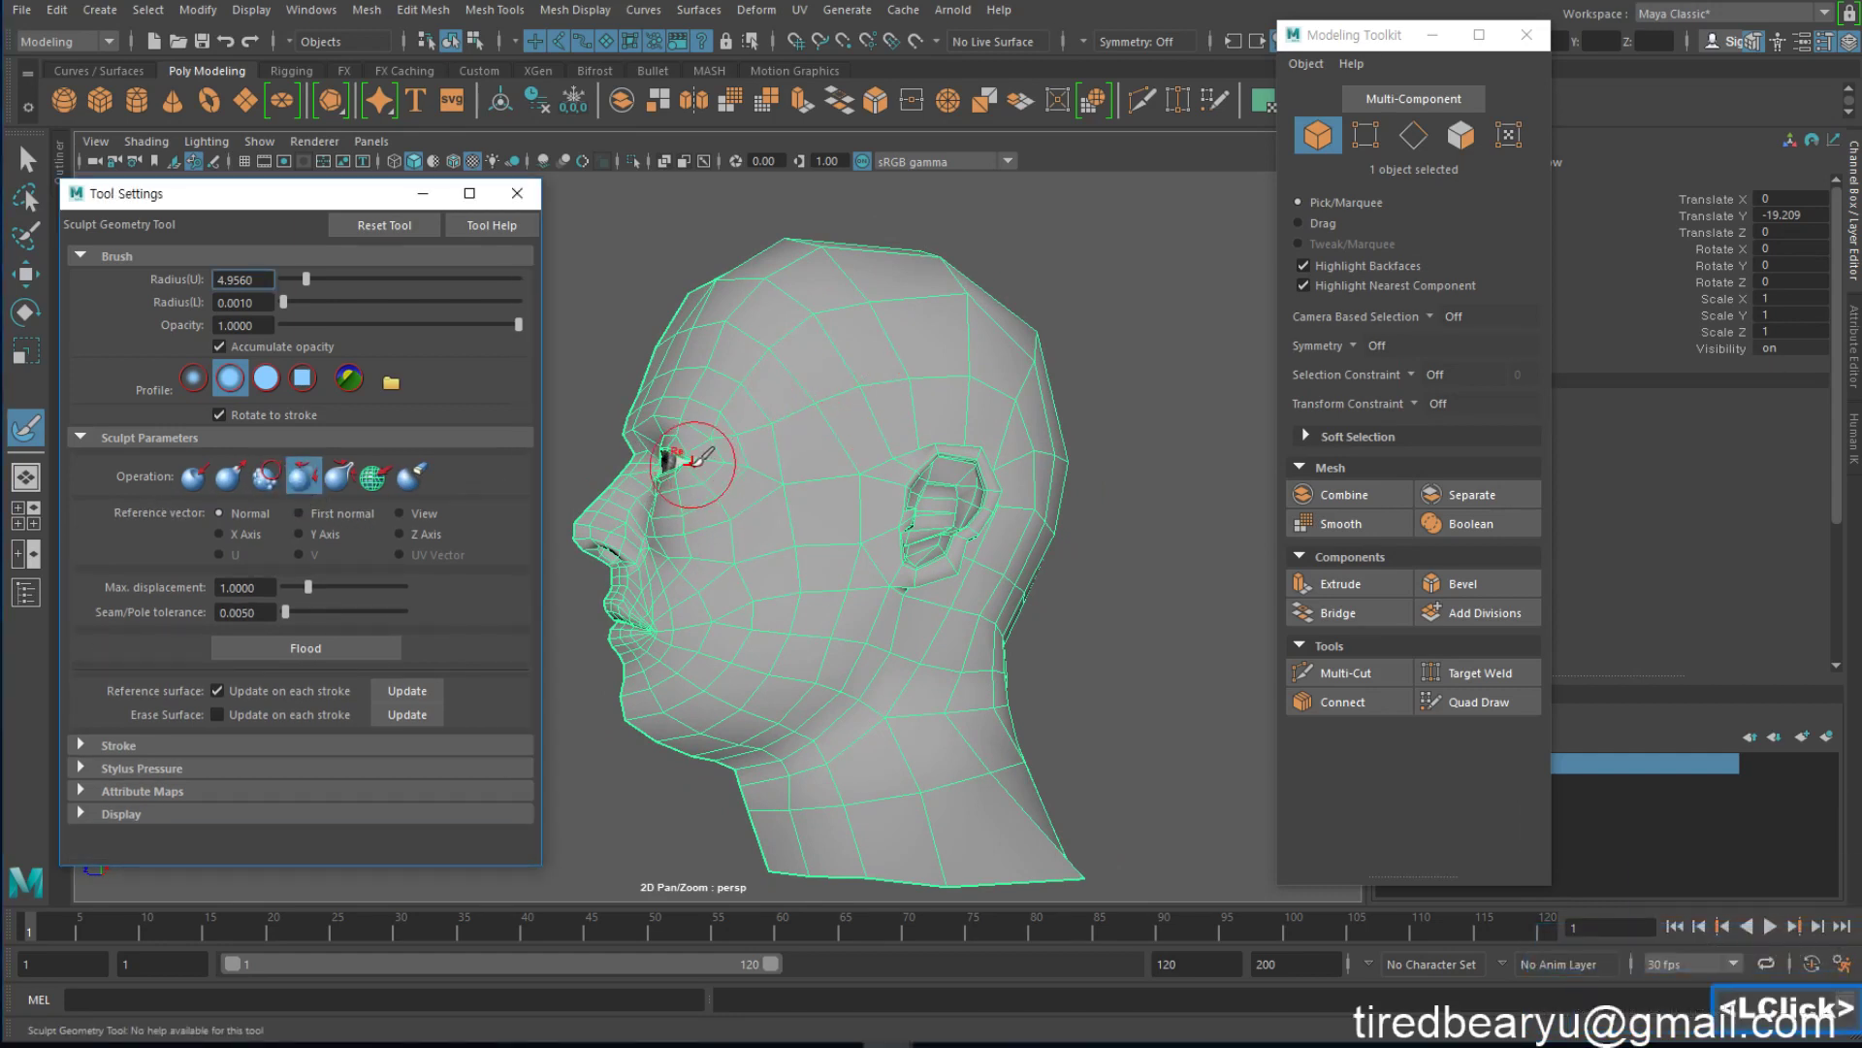
pyautogui.click(281, 477)
pyautogui.moveTo(859, 437)
pyautogui.keyDown('alt'); pyautogui.mouseDown()
pyautogui.moveTo(933, 454)
pyautogui.moveTo(915, 457)
pyautogui.moveTo(973, 505)
pyautogui.mouseUp(); pyautogui.keyUp('alt')
pyautogui.moveTo(956, 578)
pyautogui.keyDown('alt'); pyautogui.mouseDown()
pyautogui.moveTo(1090, 587)
pyautogui.moveTo(954, 581)
pyautogui.mouseUp(); pyautogui.keyUp('alt')
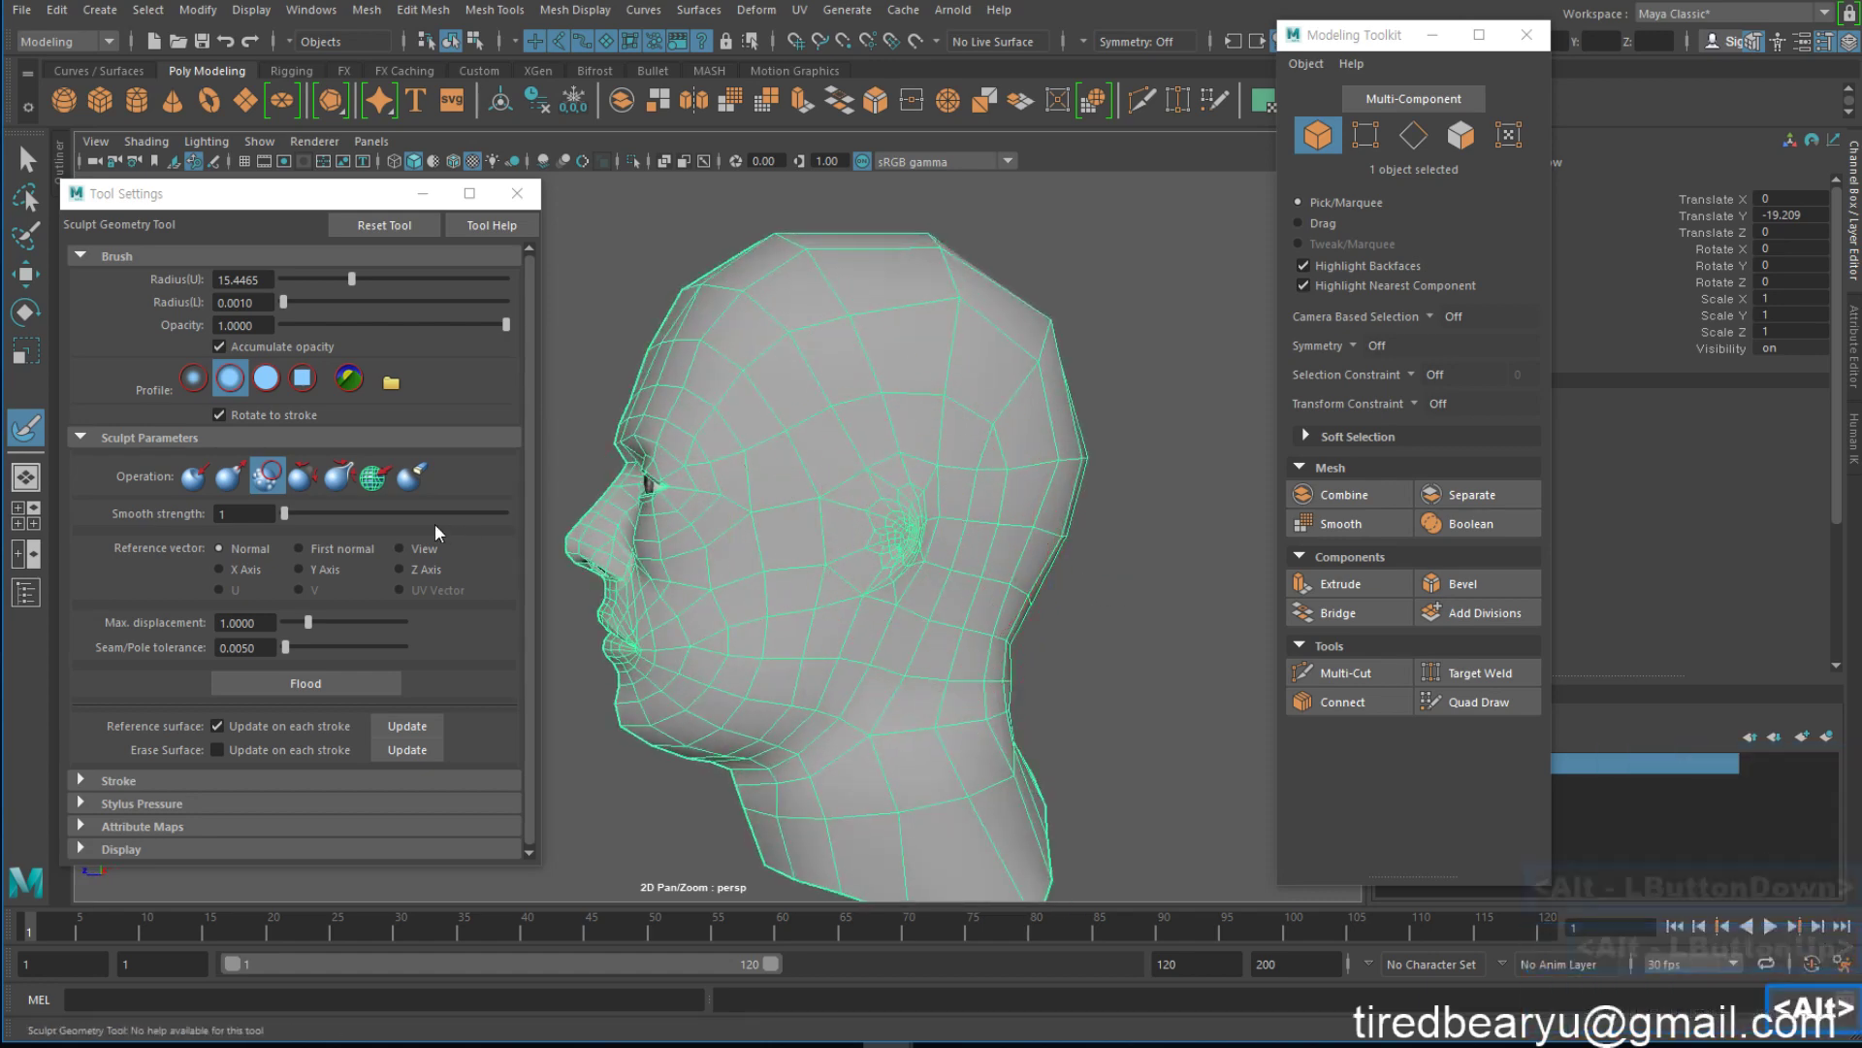
pyautogui.press('z')
# Set the sculpt operation to Relax, stroke over the ear area and set the brush radius to 10.3472
pyautogui.click(302, 476)
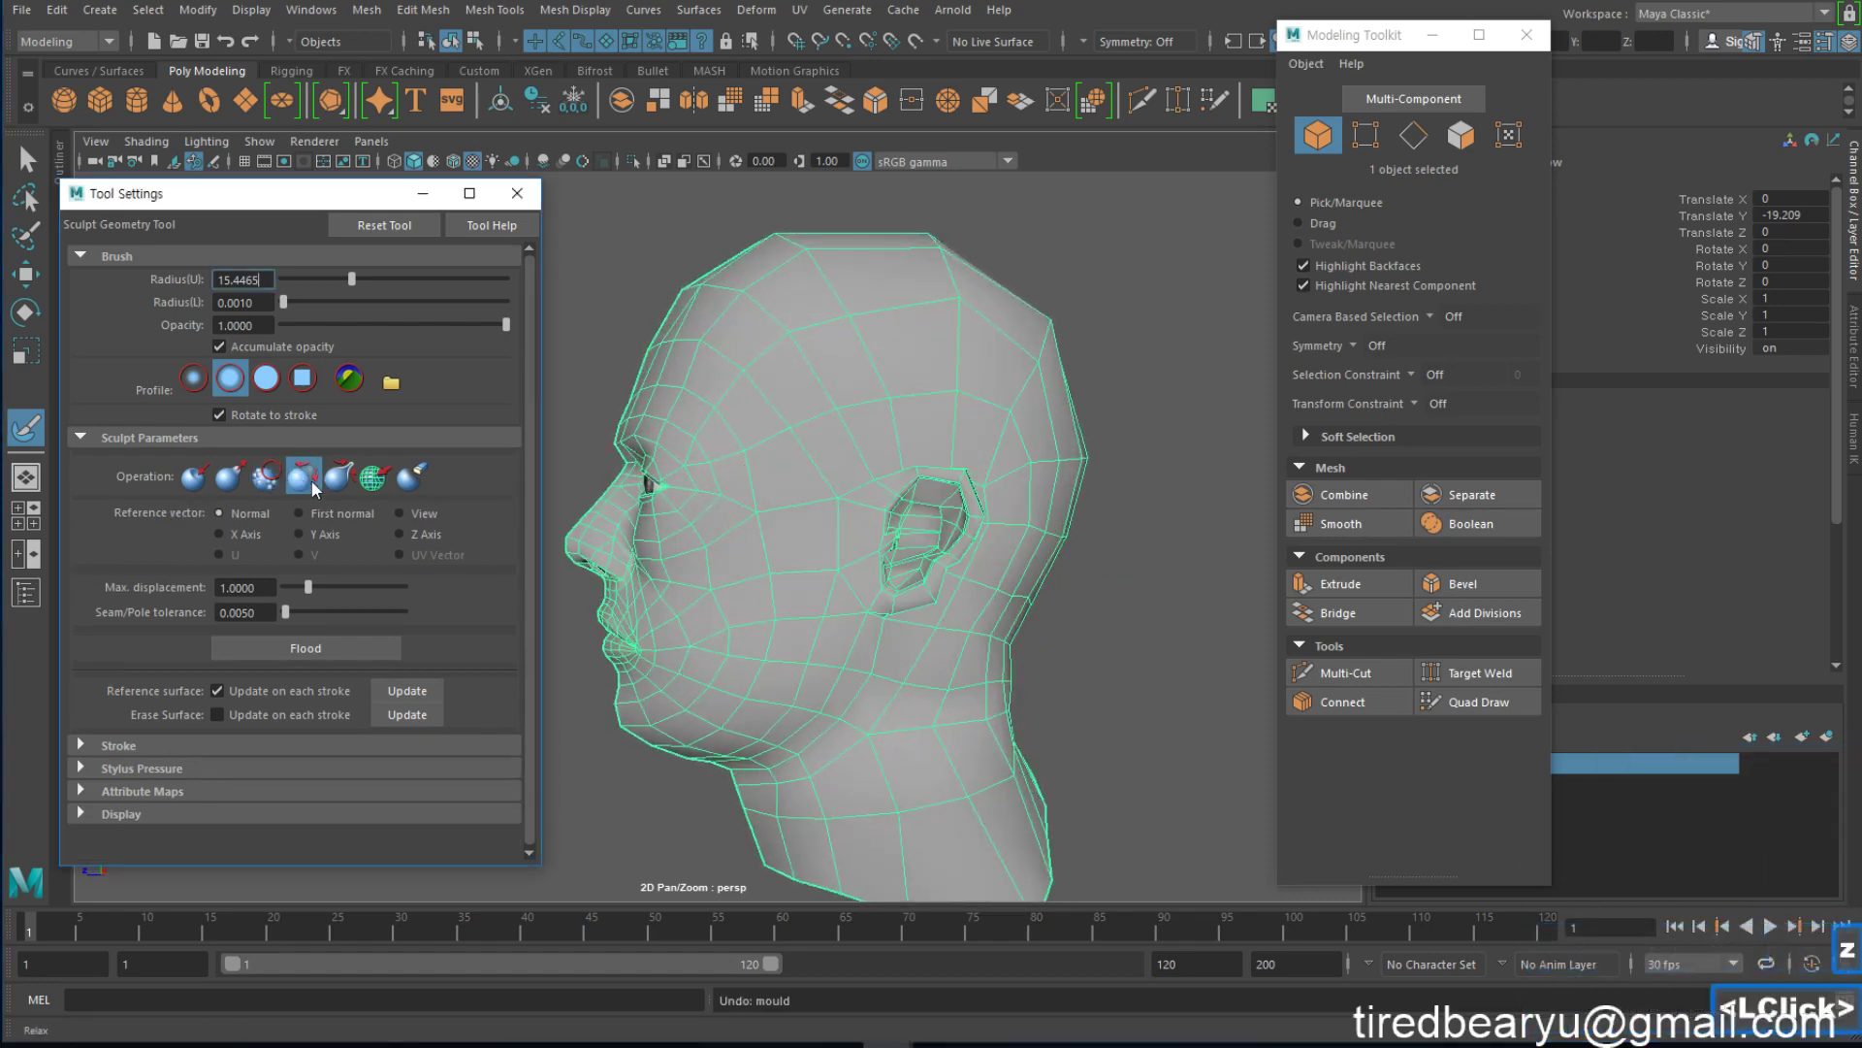
pyautogui.moveTo(935, 540)
pyautogui.mouseDown()
pyautogui.moveTo(936, 568)
pyautogui.moveTo(881, 568)
pyautogui.mouseUp()
pyautogui.moveTo(881, 568)
pyautogui.keyDown('alt'); pyautogui.mouseDown()
pyautogui.moveTo(1026, 615)
pyautogui.moveTo(948, 561)
pyautogui.moveTo(960, 544)
pyautogui.mouseUp(); pyautogui.keyUp('alt')
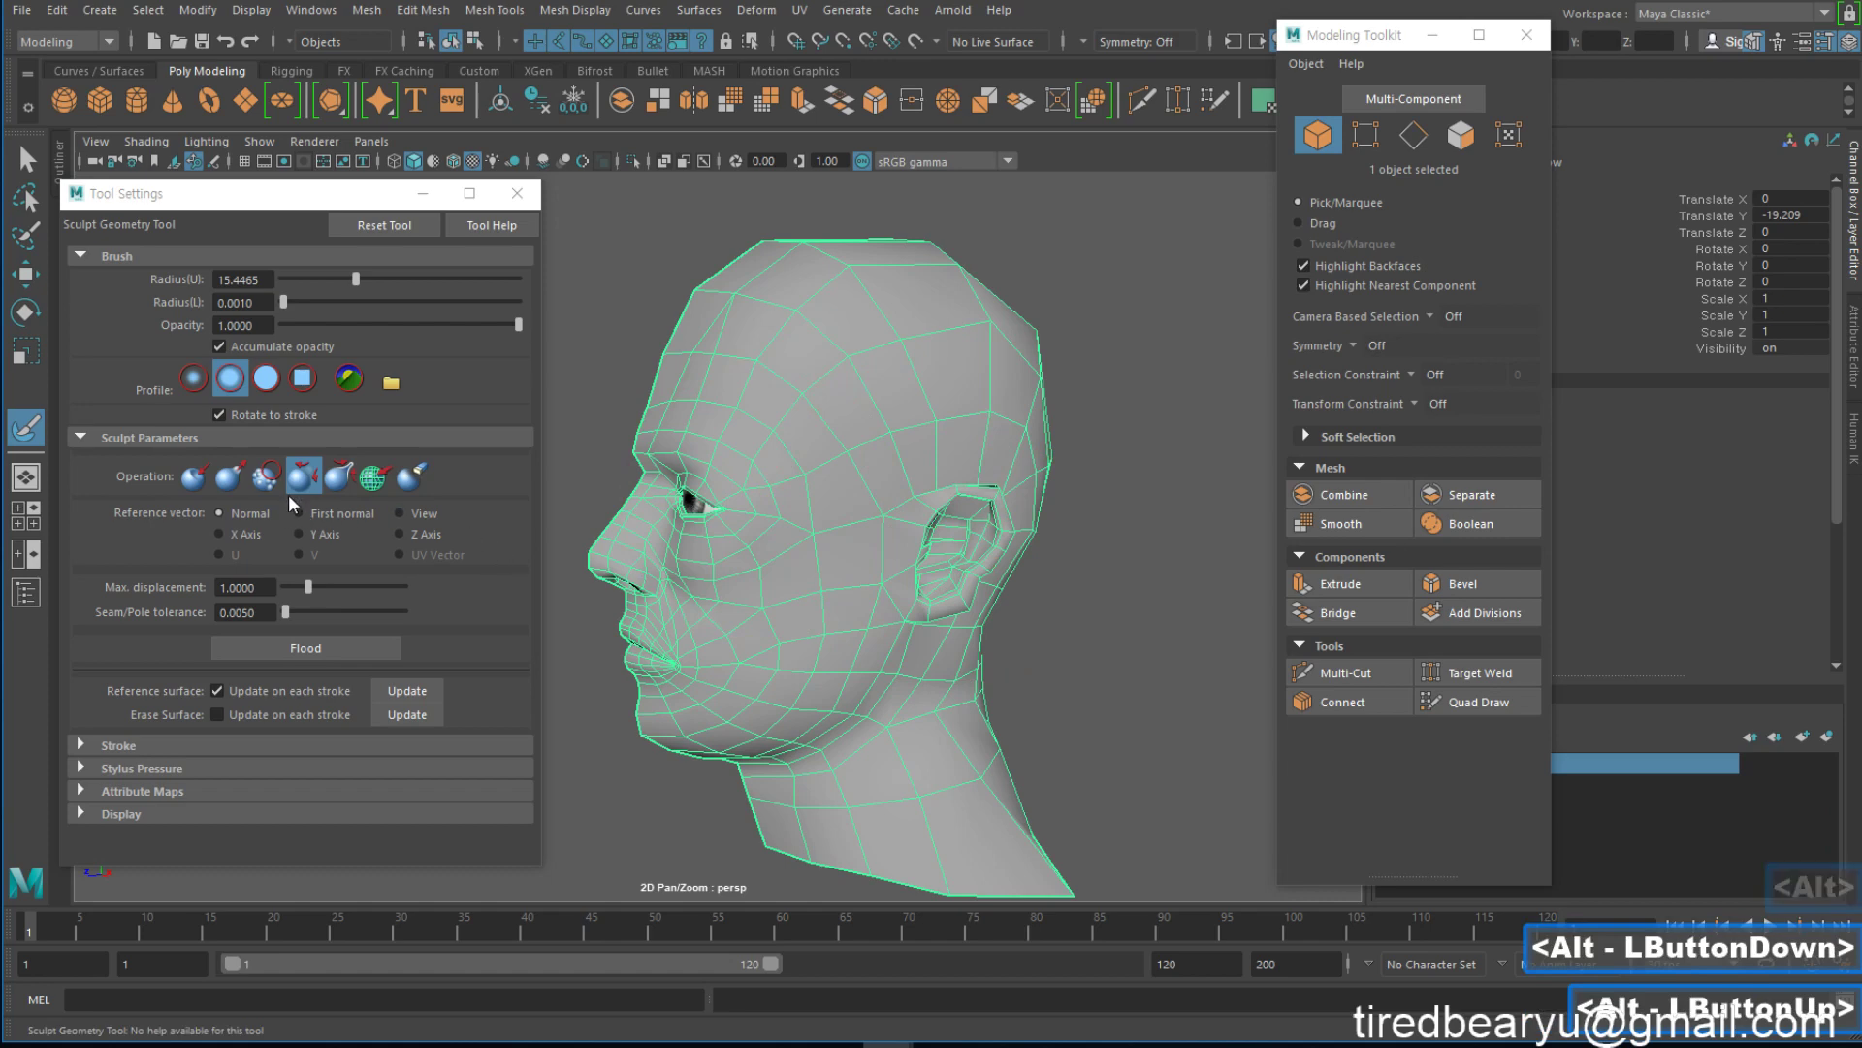
pyautogui.click(268, 477)
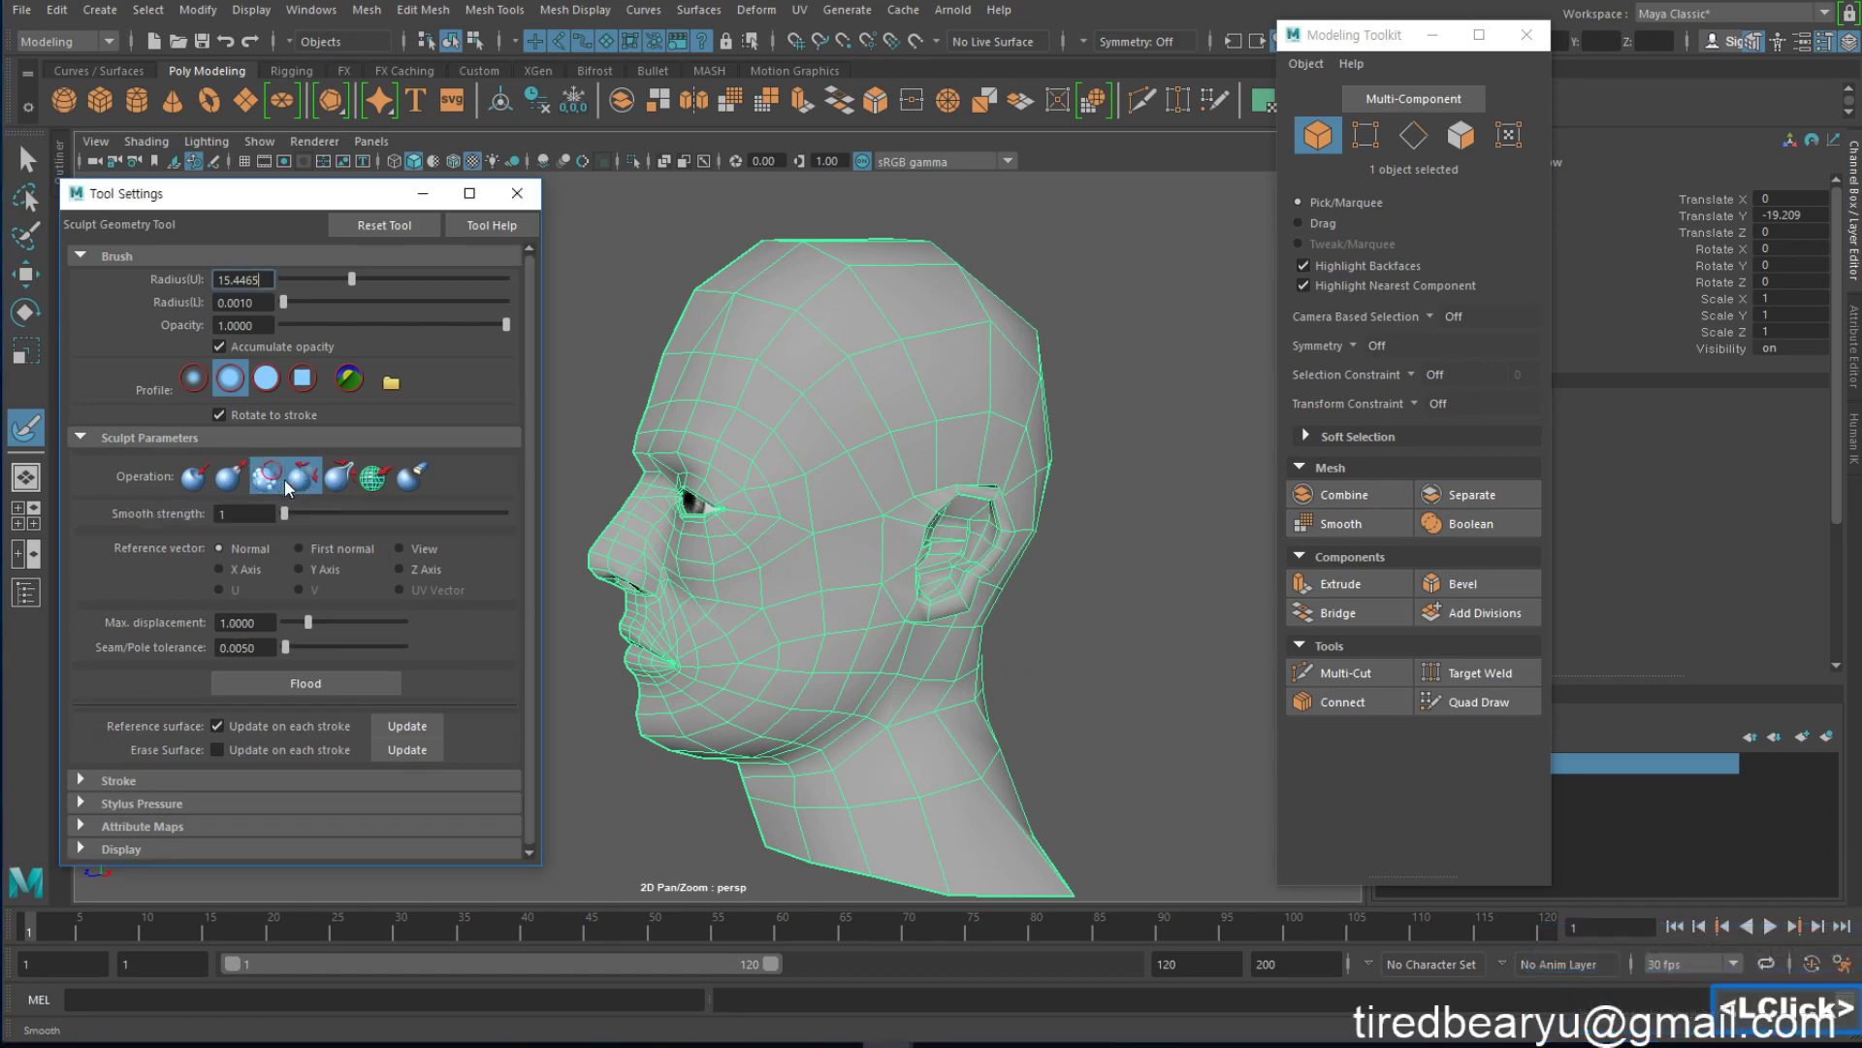
pyautogui.click(304, 477)
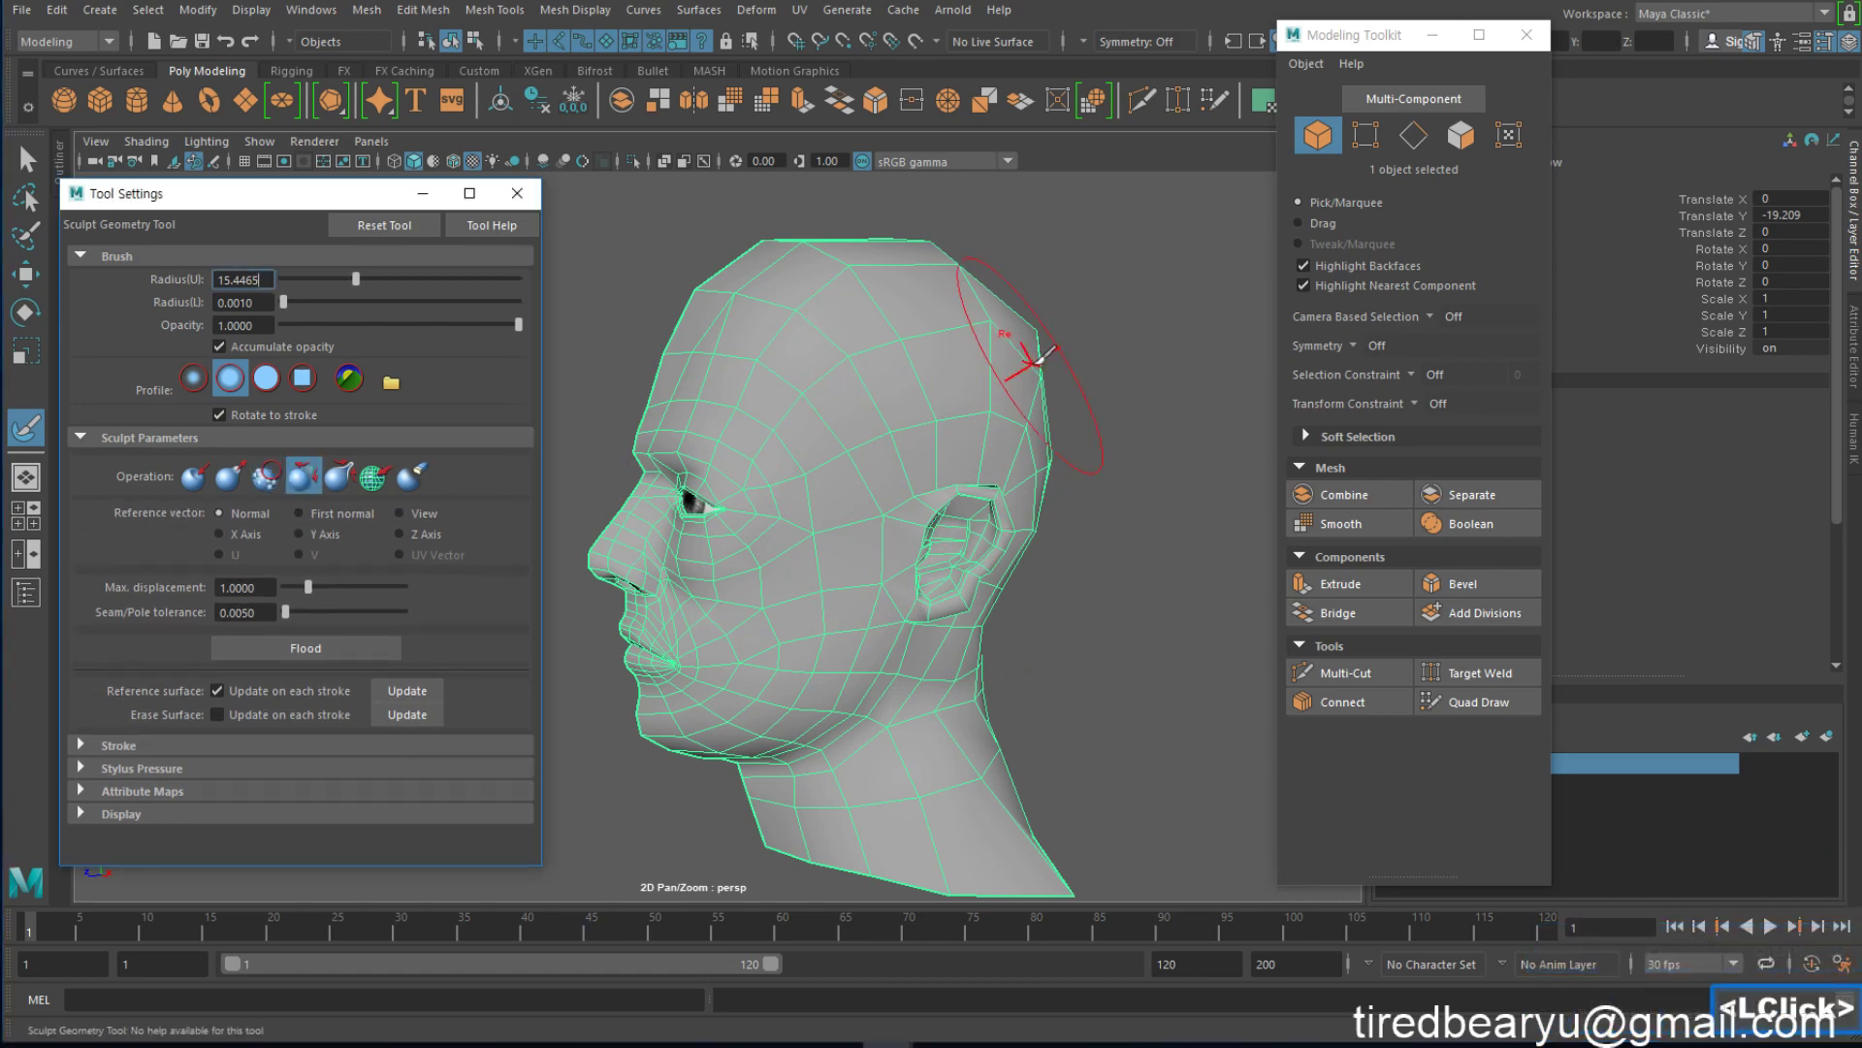
pyautogui.moveTo(1039, 353)
pyautogui.keyDown('alt'); pyautogui.mouseDown()
pyautogui.moveTo(964, 367)
pyautogui.moveTo(956, 342)
pyautogui.moveTo(870, 330)
pyautogui.moveTo(854, 365)
pyautogui.moveTo(893, 333)
pyautogui.moveTo(853, 427)
pyautogui.mouseUp(); pyautogui.keyUp('alt')
pyautogui.press('b')
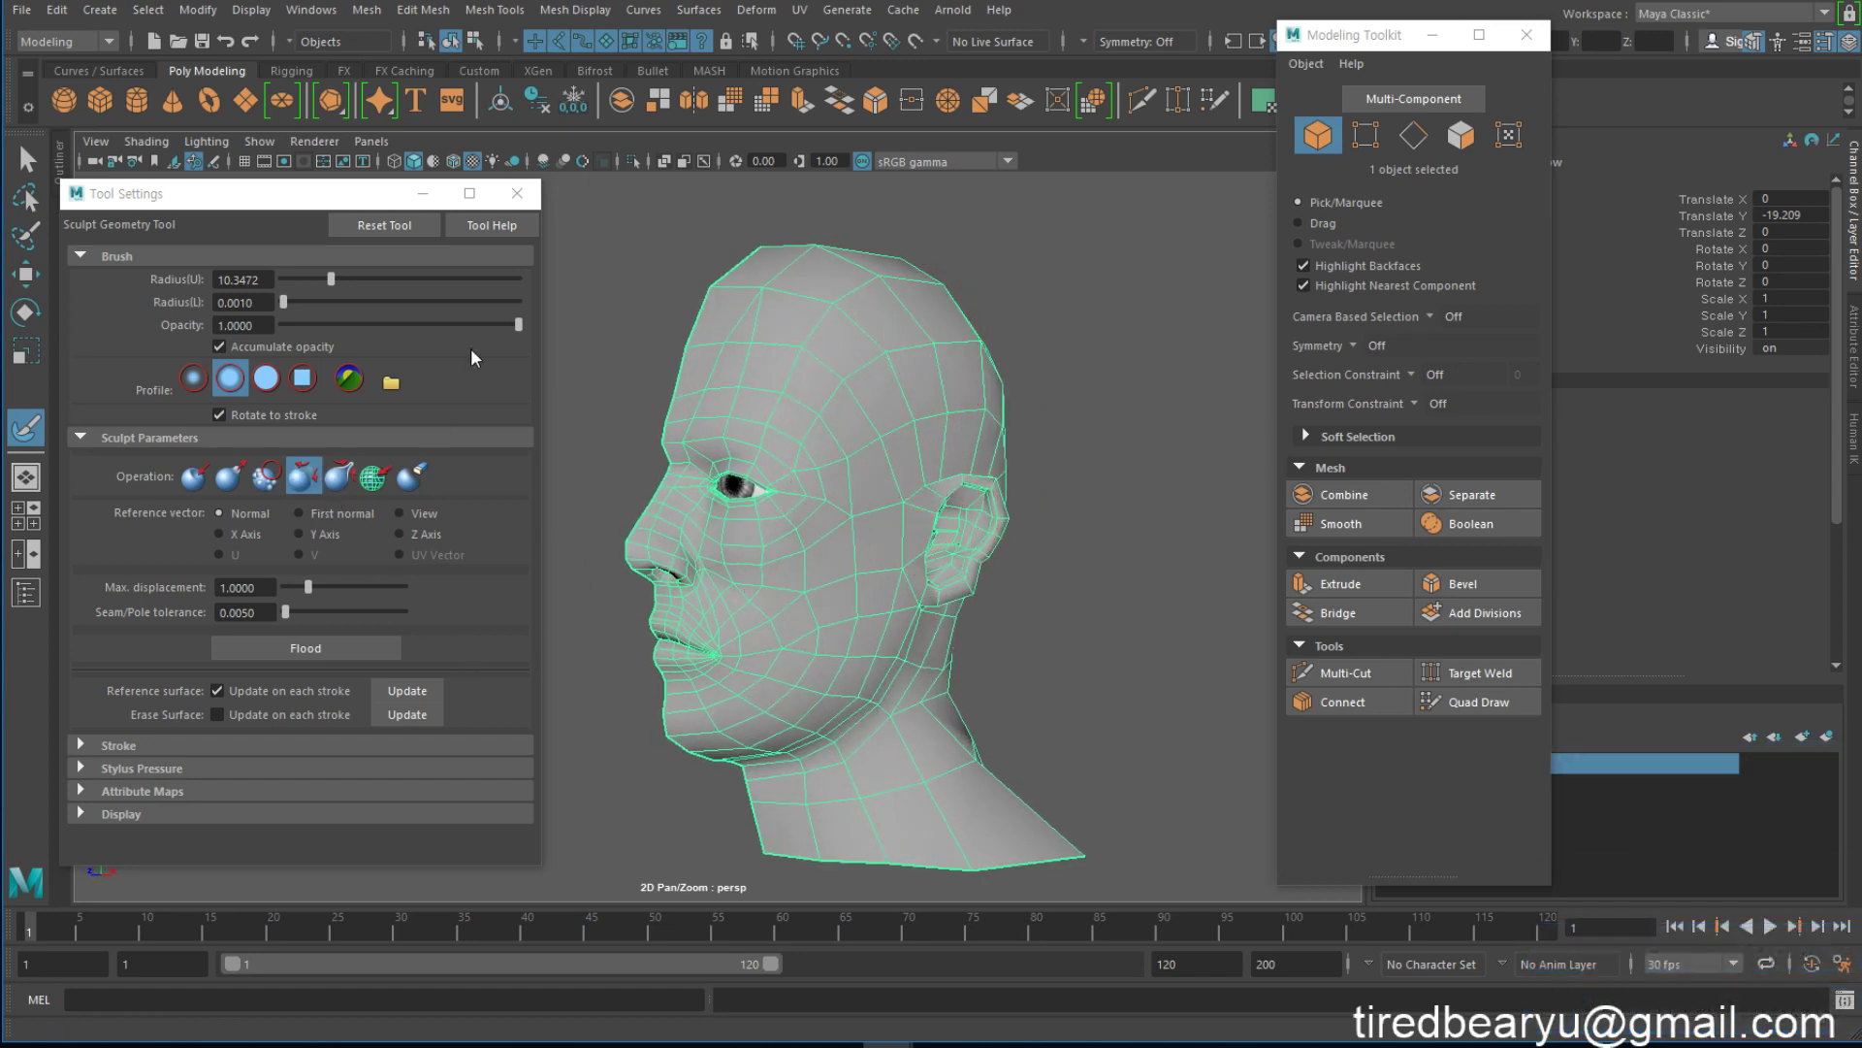
# Close the sculpt tool settings, switch to the Move tool and reselect the head mesh
pyautogui.click(517, 193)
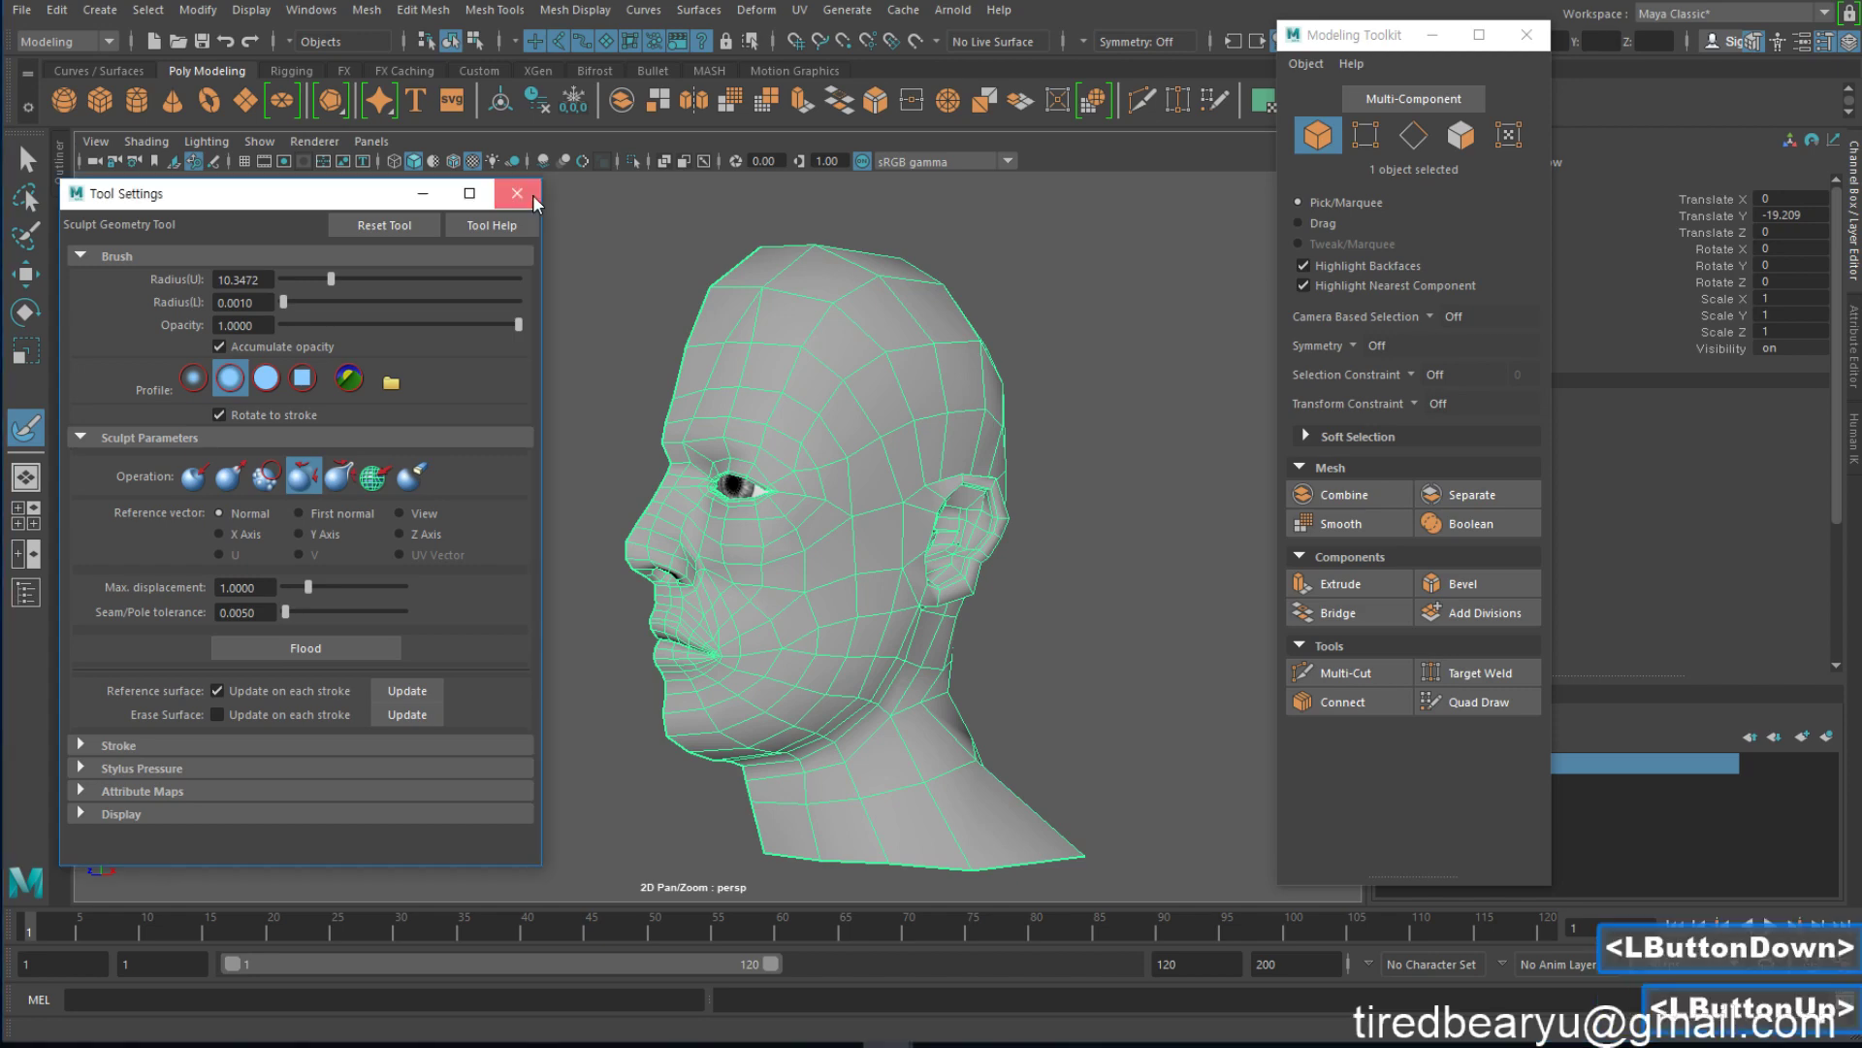
pyautogui.click(26, 274)
pyautogui.click(1083, 324)
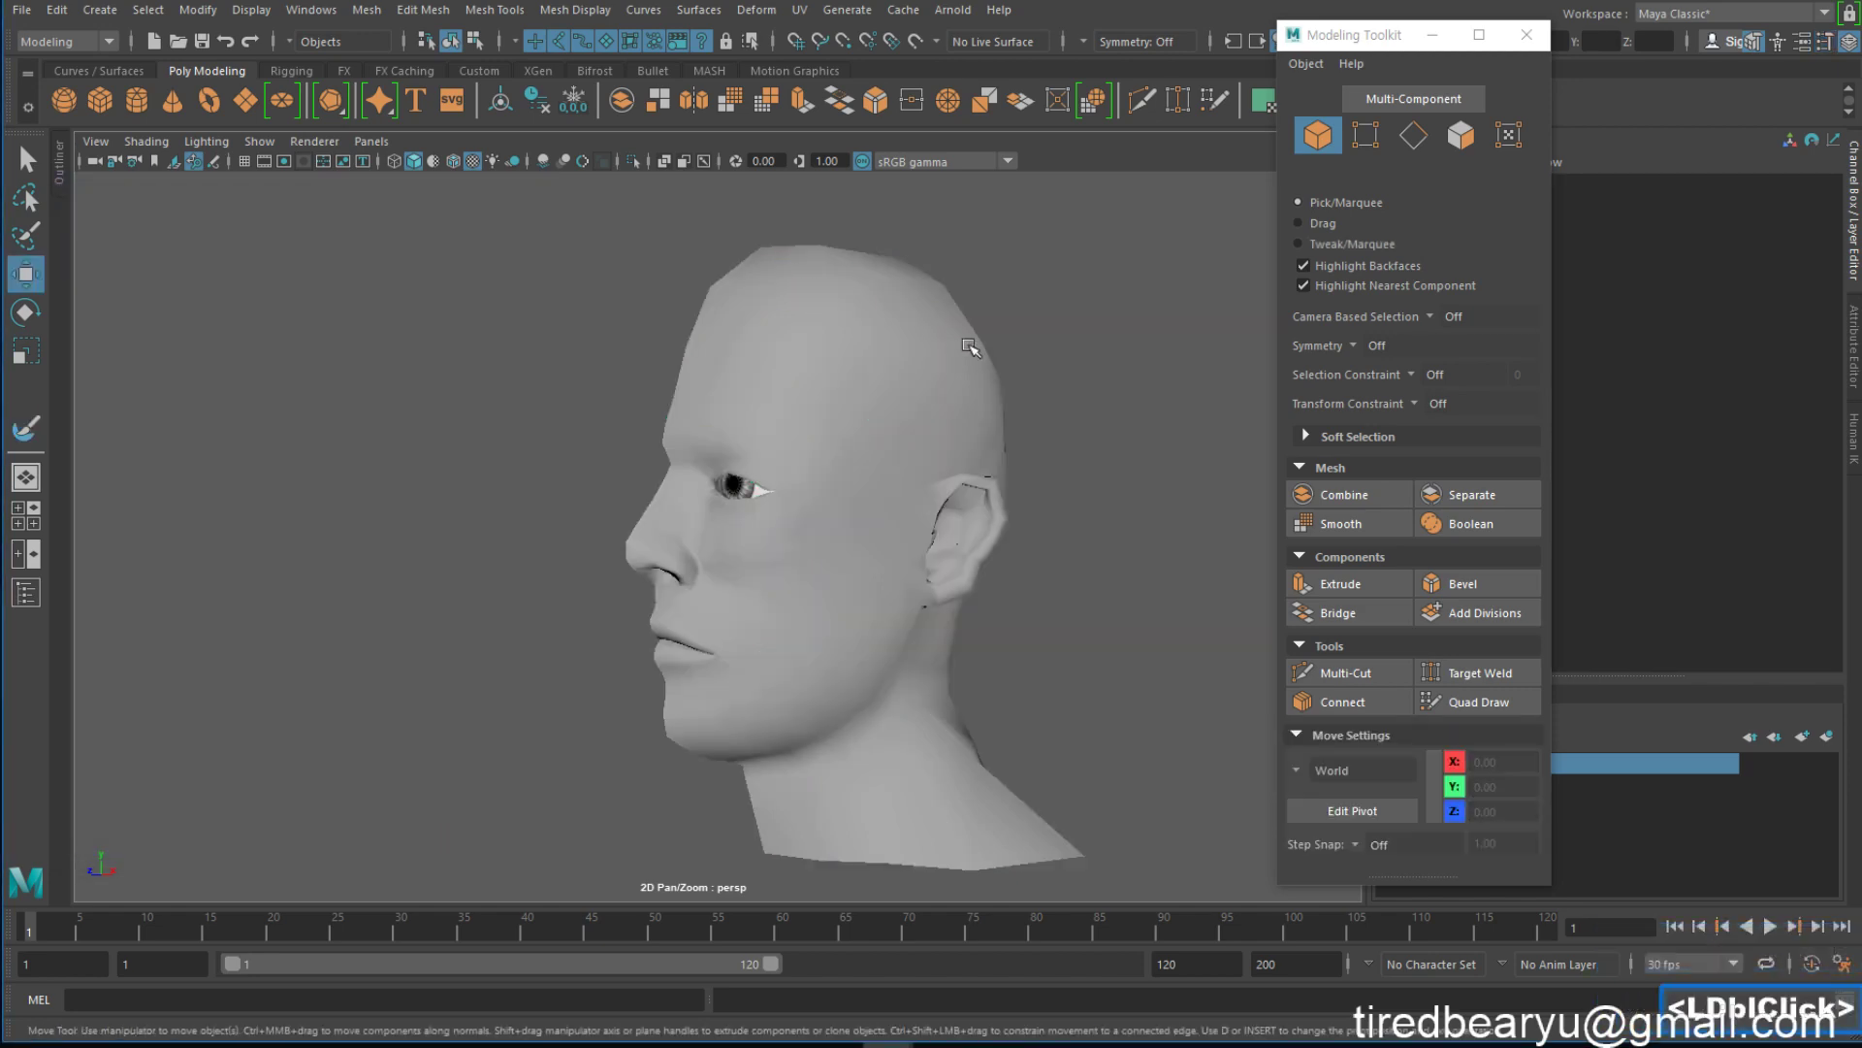
pyautogui.doubleClick(969, 345)
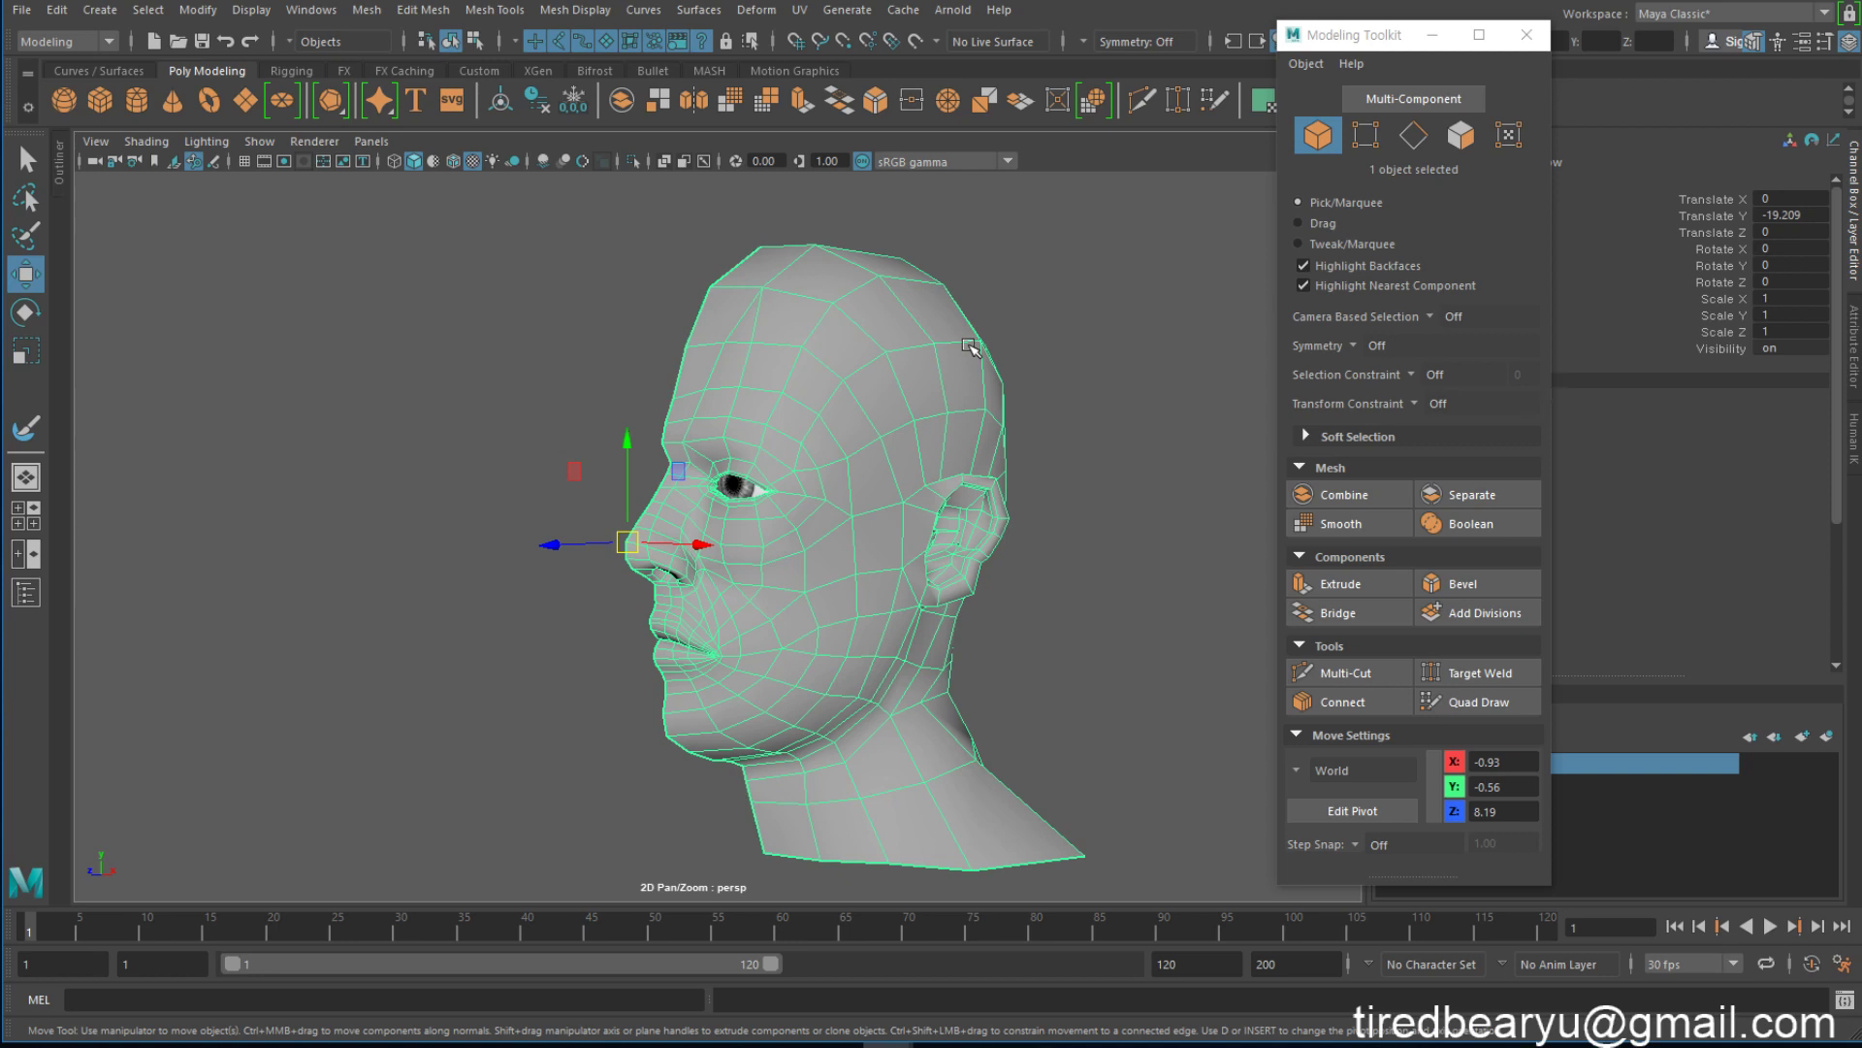
pyautogui.click(994, 324)
pyautogui.click(872, 351)
pyautogui.keyDown('alt'); pyautogui.moveTo(922, 366); pyautogui.dragTo(910, 378); pyautogui.keyUp('alt')
pyautogui.keyDown('alt'); pyautogui.moveTo(911, 378); pyautogui.dragTo(906, 416, button='middle'); pyautogui.keyUp('alt')
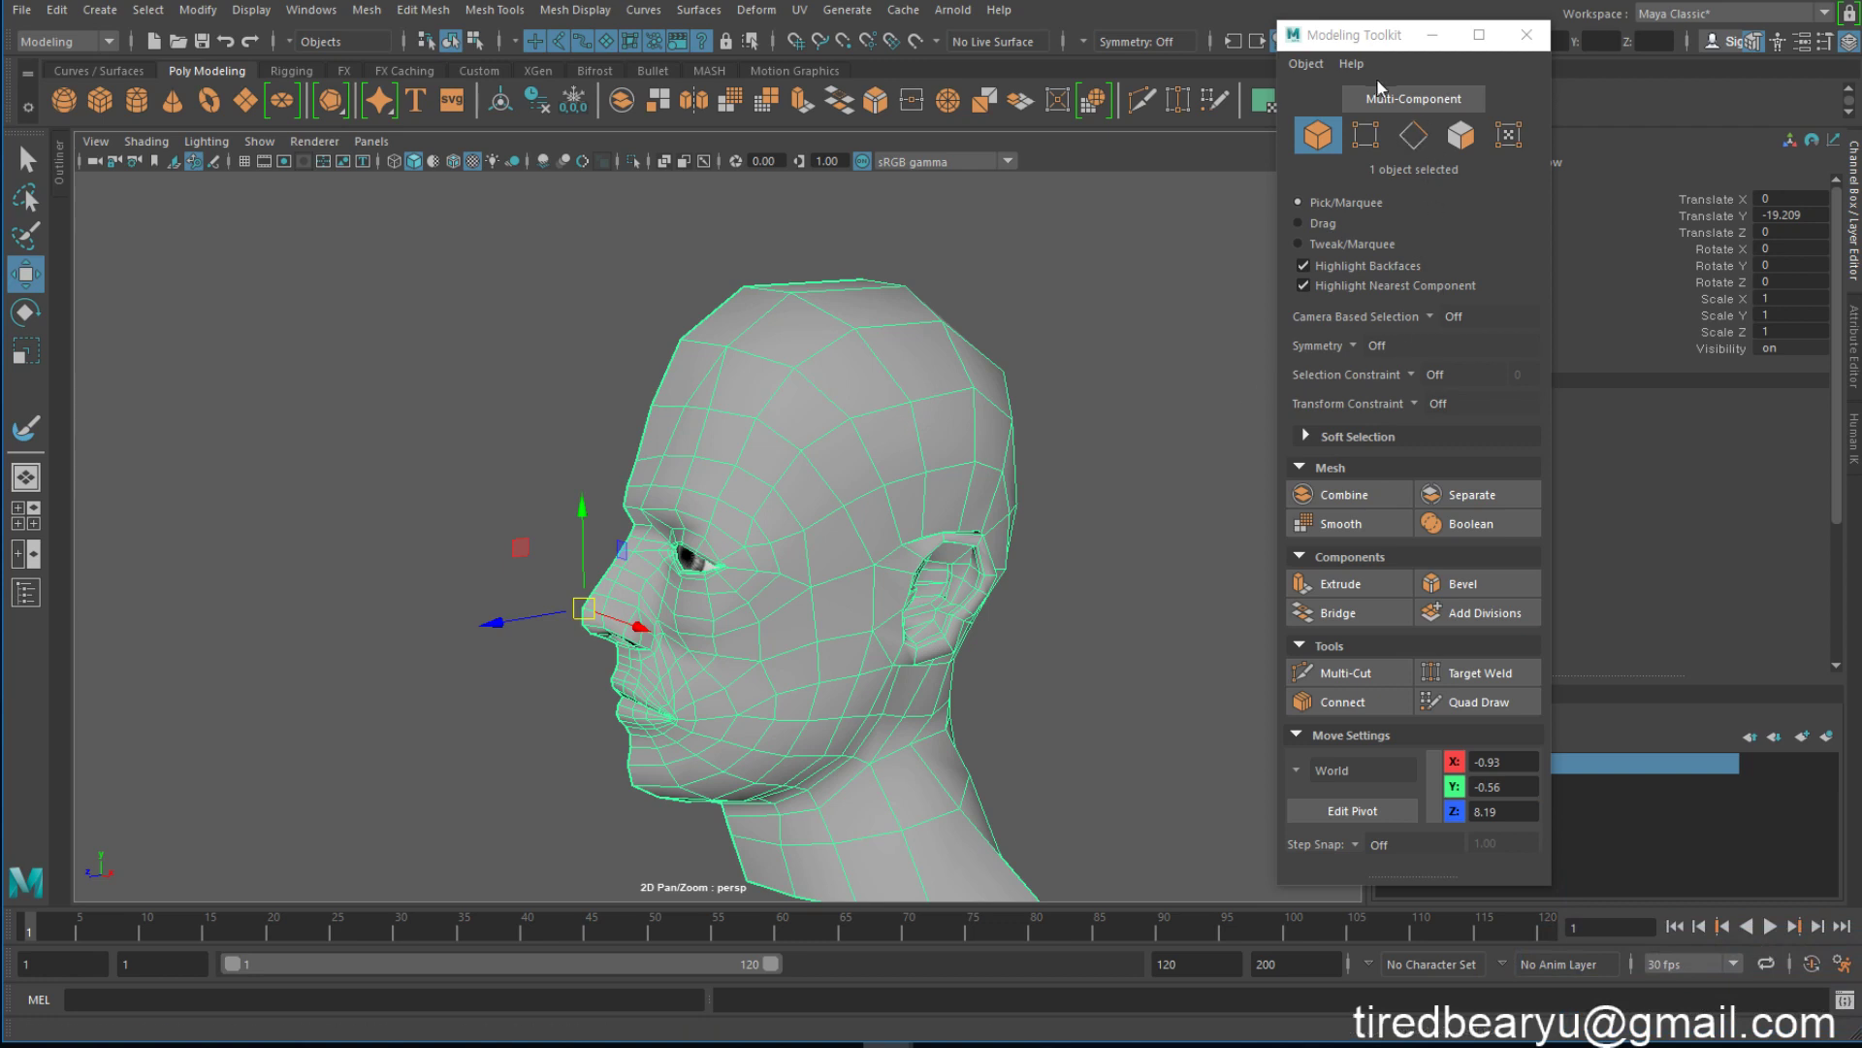
# Reposition the floating Modeling Toolkit window and toggle its visibility
pyautogui.moveTo(1375, 42); pyautogui.dragTo(1359, 49)
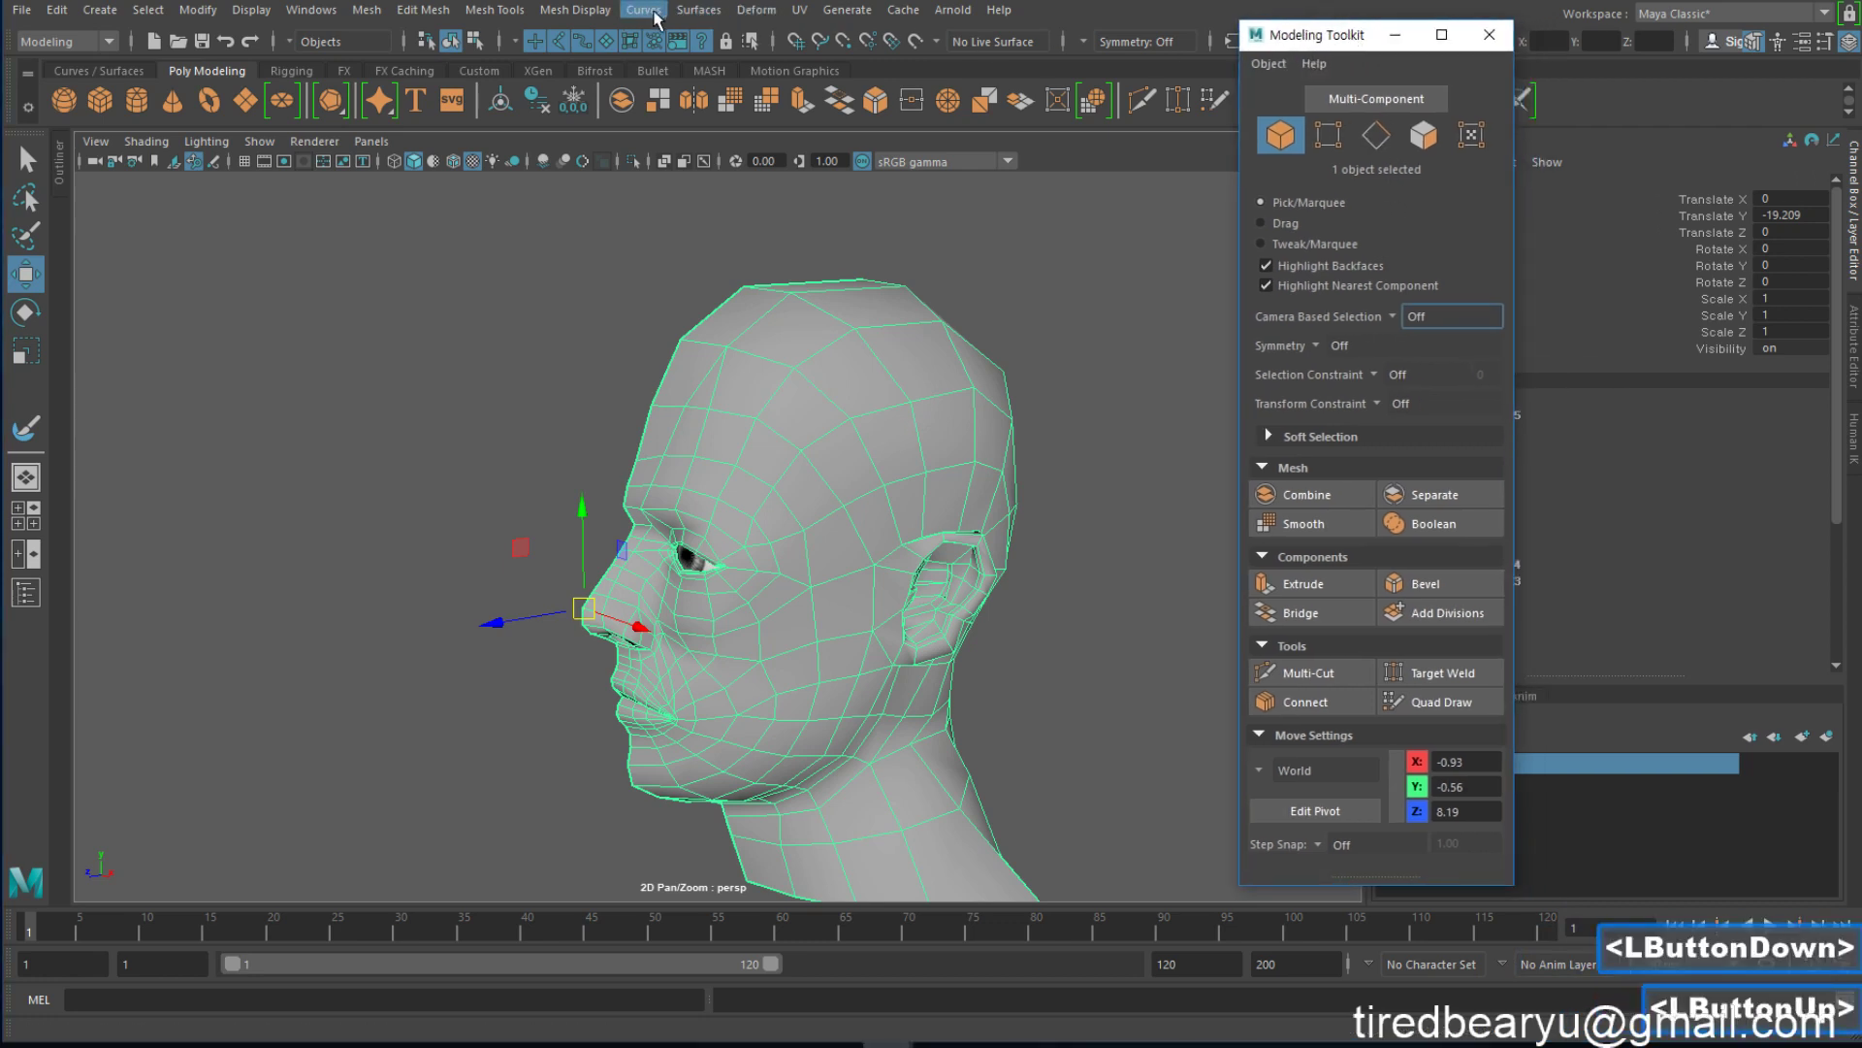
pyautogui.click(62, 43)
pyautogui.click(66, 66)
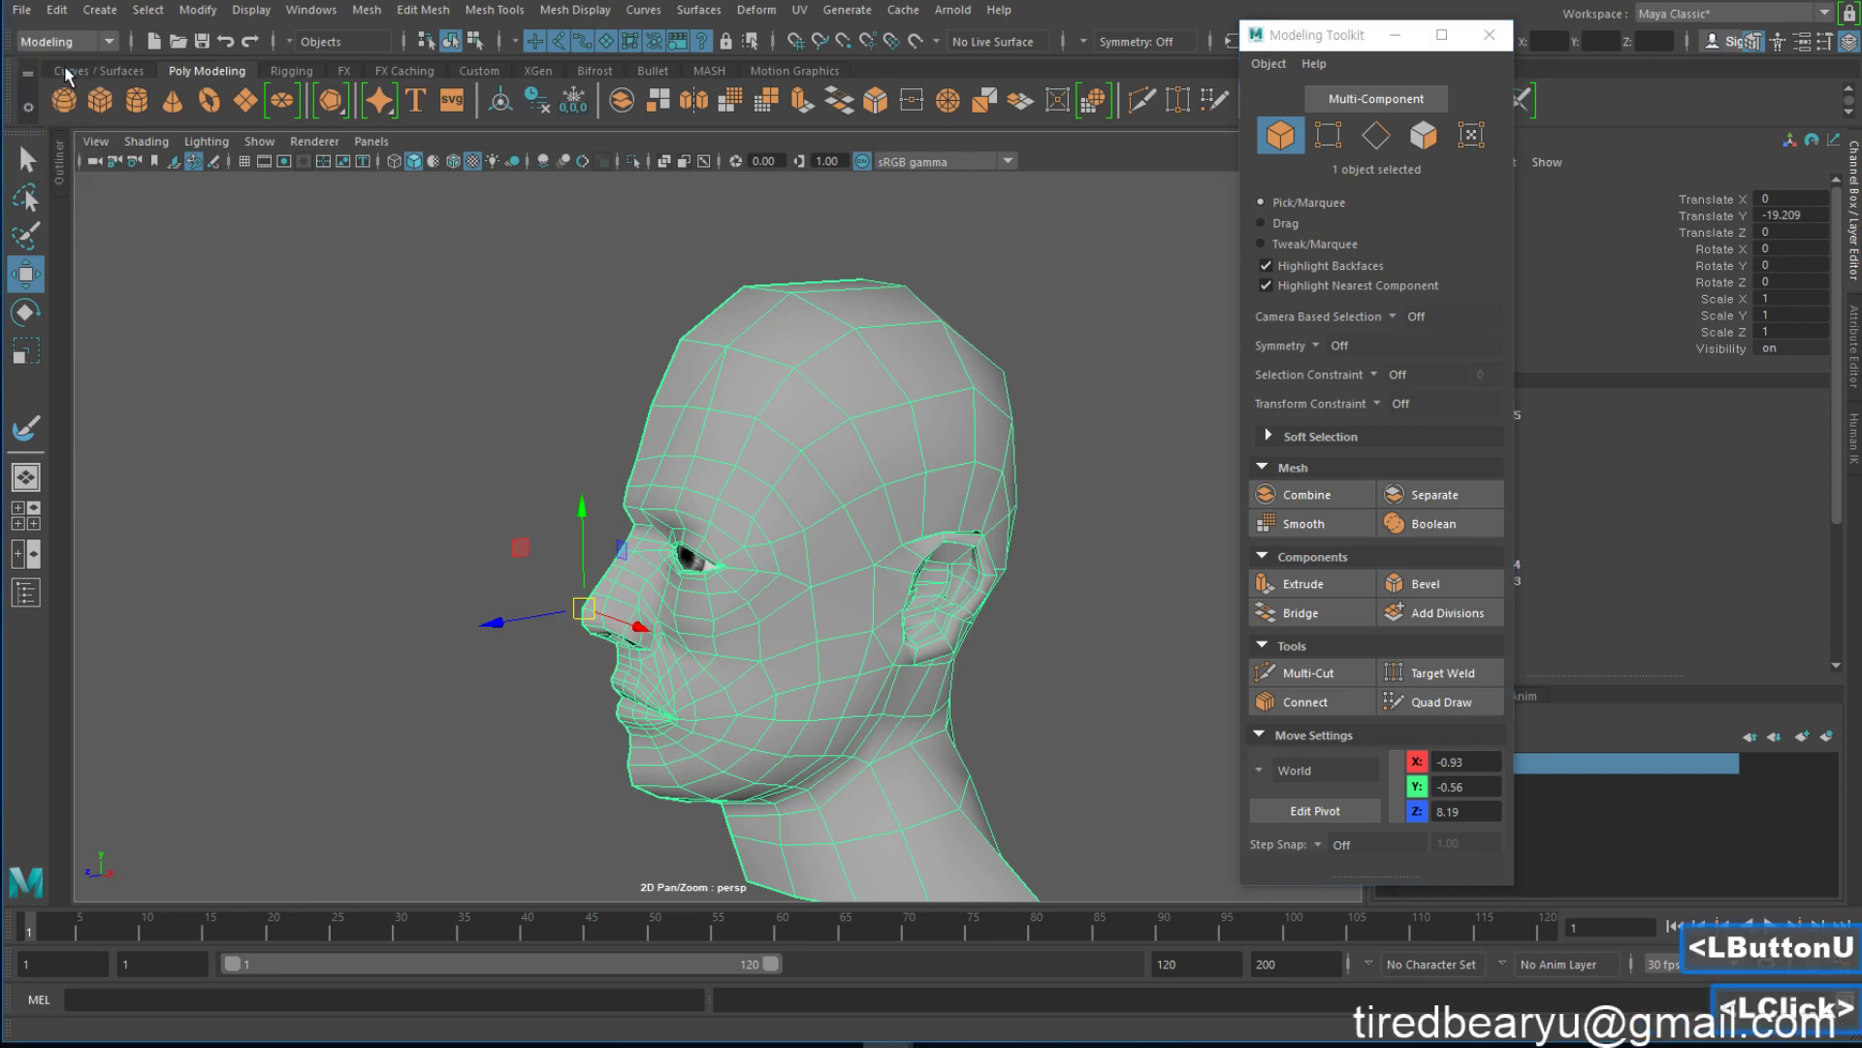
pyautogui.click(585, 13)
pyautogui.moveTo(511, 13)
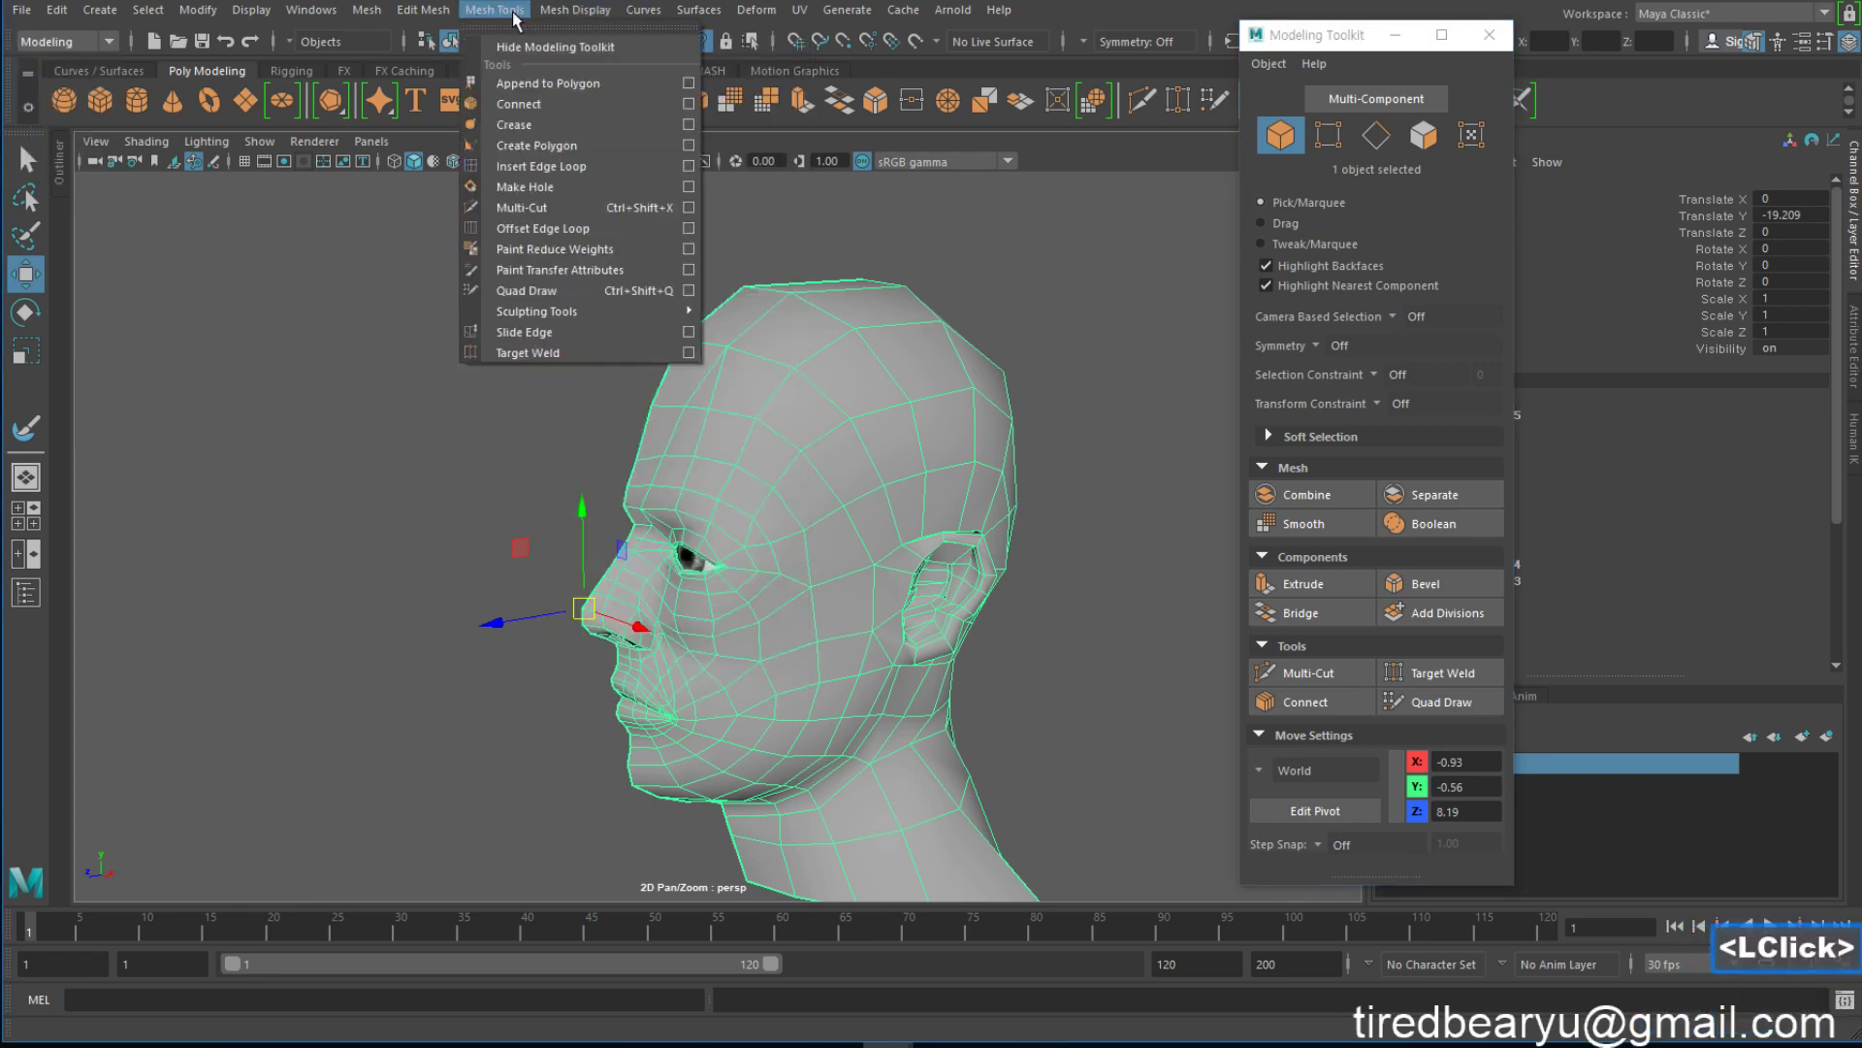
pyautogui.click(555, 46)
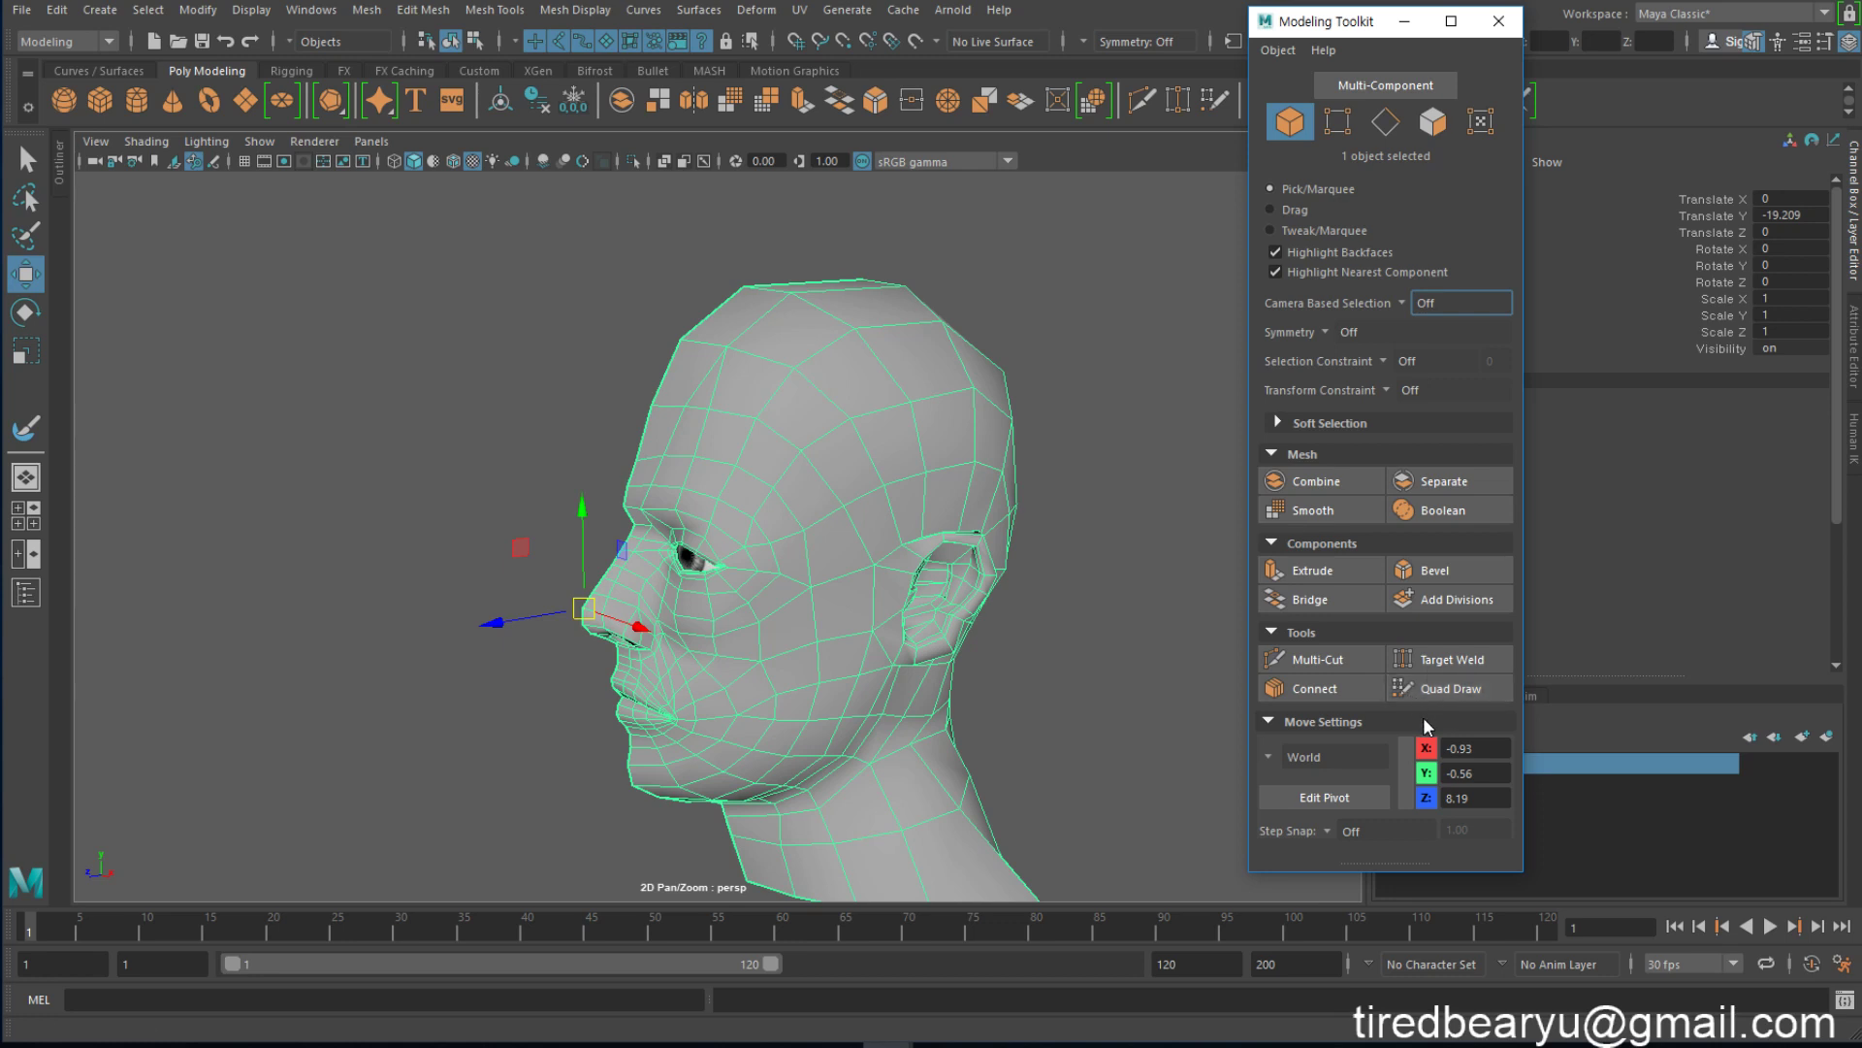
pyautogui.scroll(-3, 1423, 717)
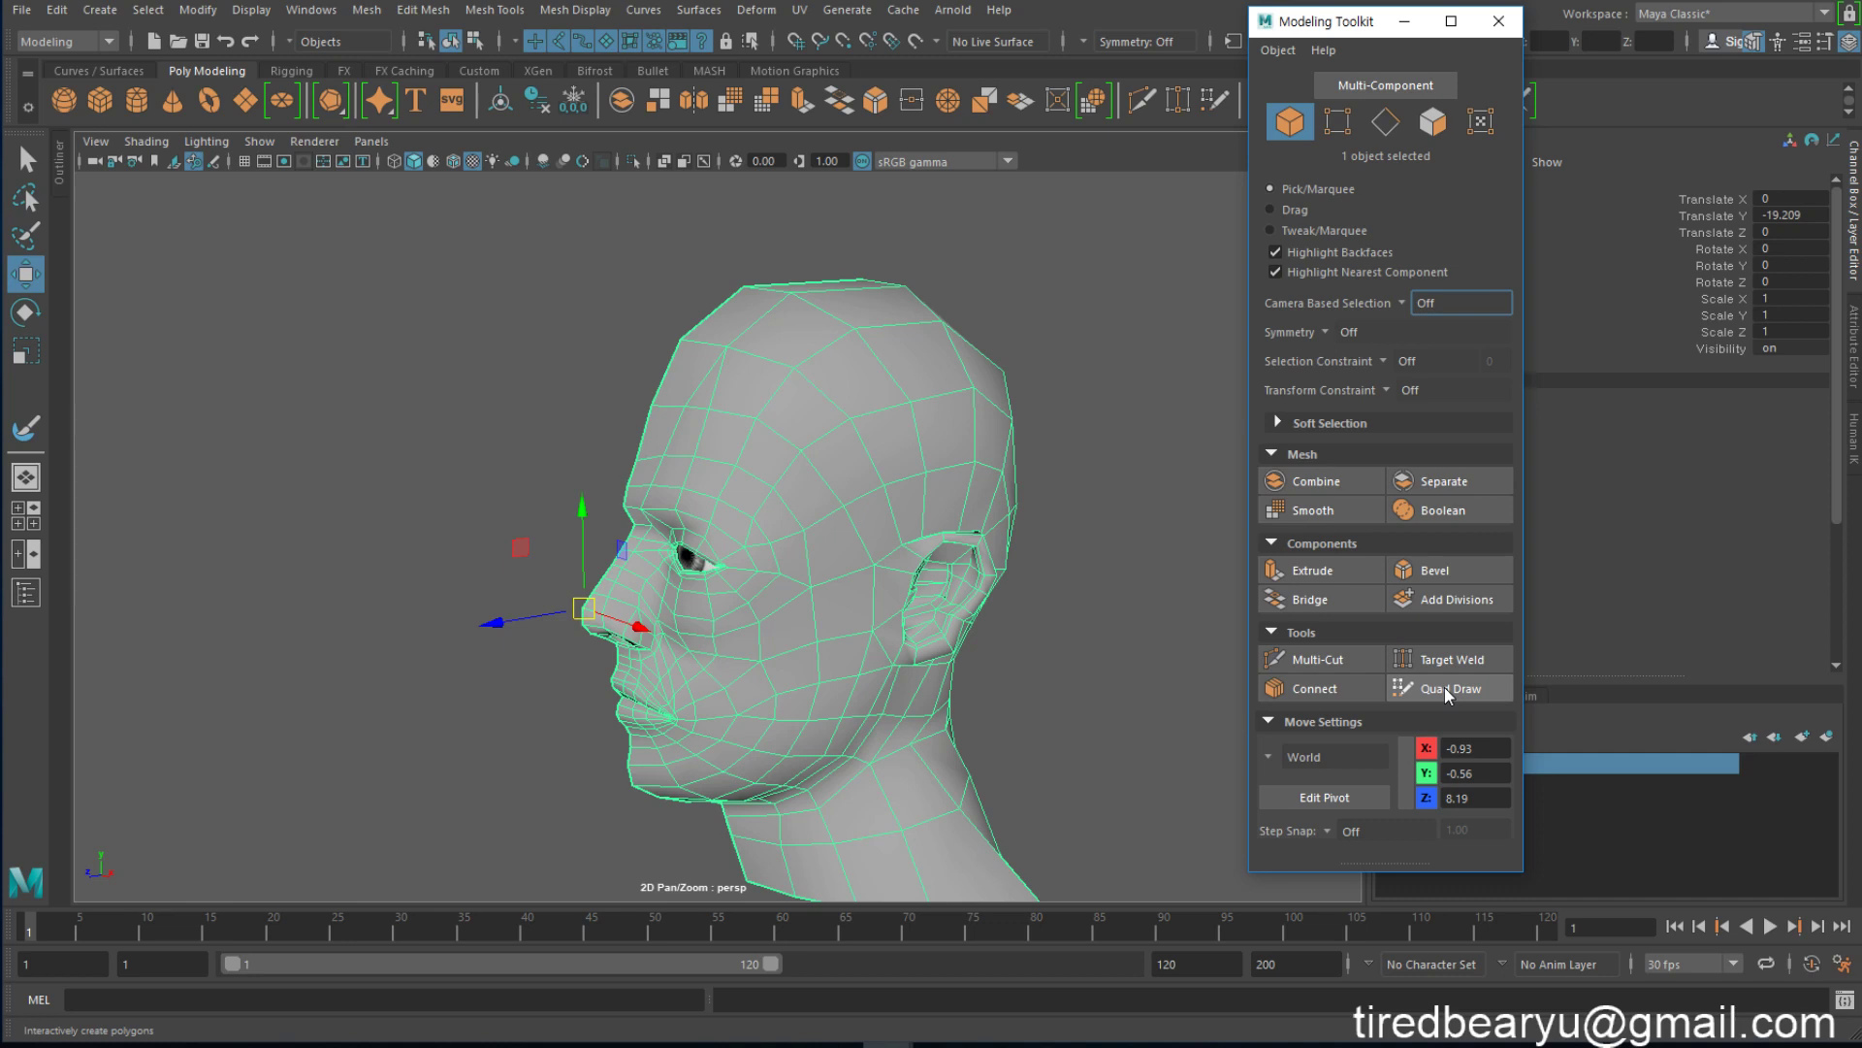
pyautogui.click(1446, 687)
pyautogui.moveTo(1019, 540)
pyautogui.keyDown('alt'); pyautogui.mouseDown()
pyautogui.moveTo(1056, 540)
pyautogui.moveTo(956, 507)
pyautogui.mouseUp(); pyautogui.keyUp('alt')
pyautogui.press('w')
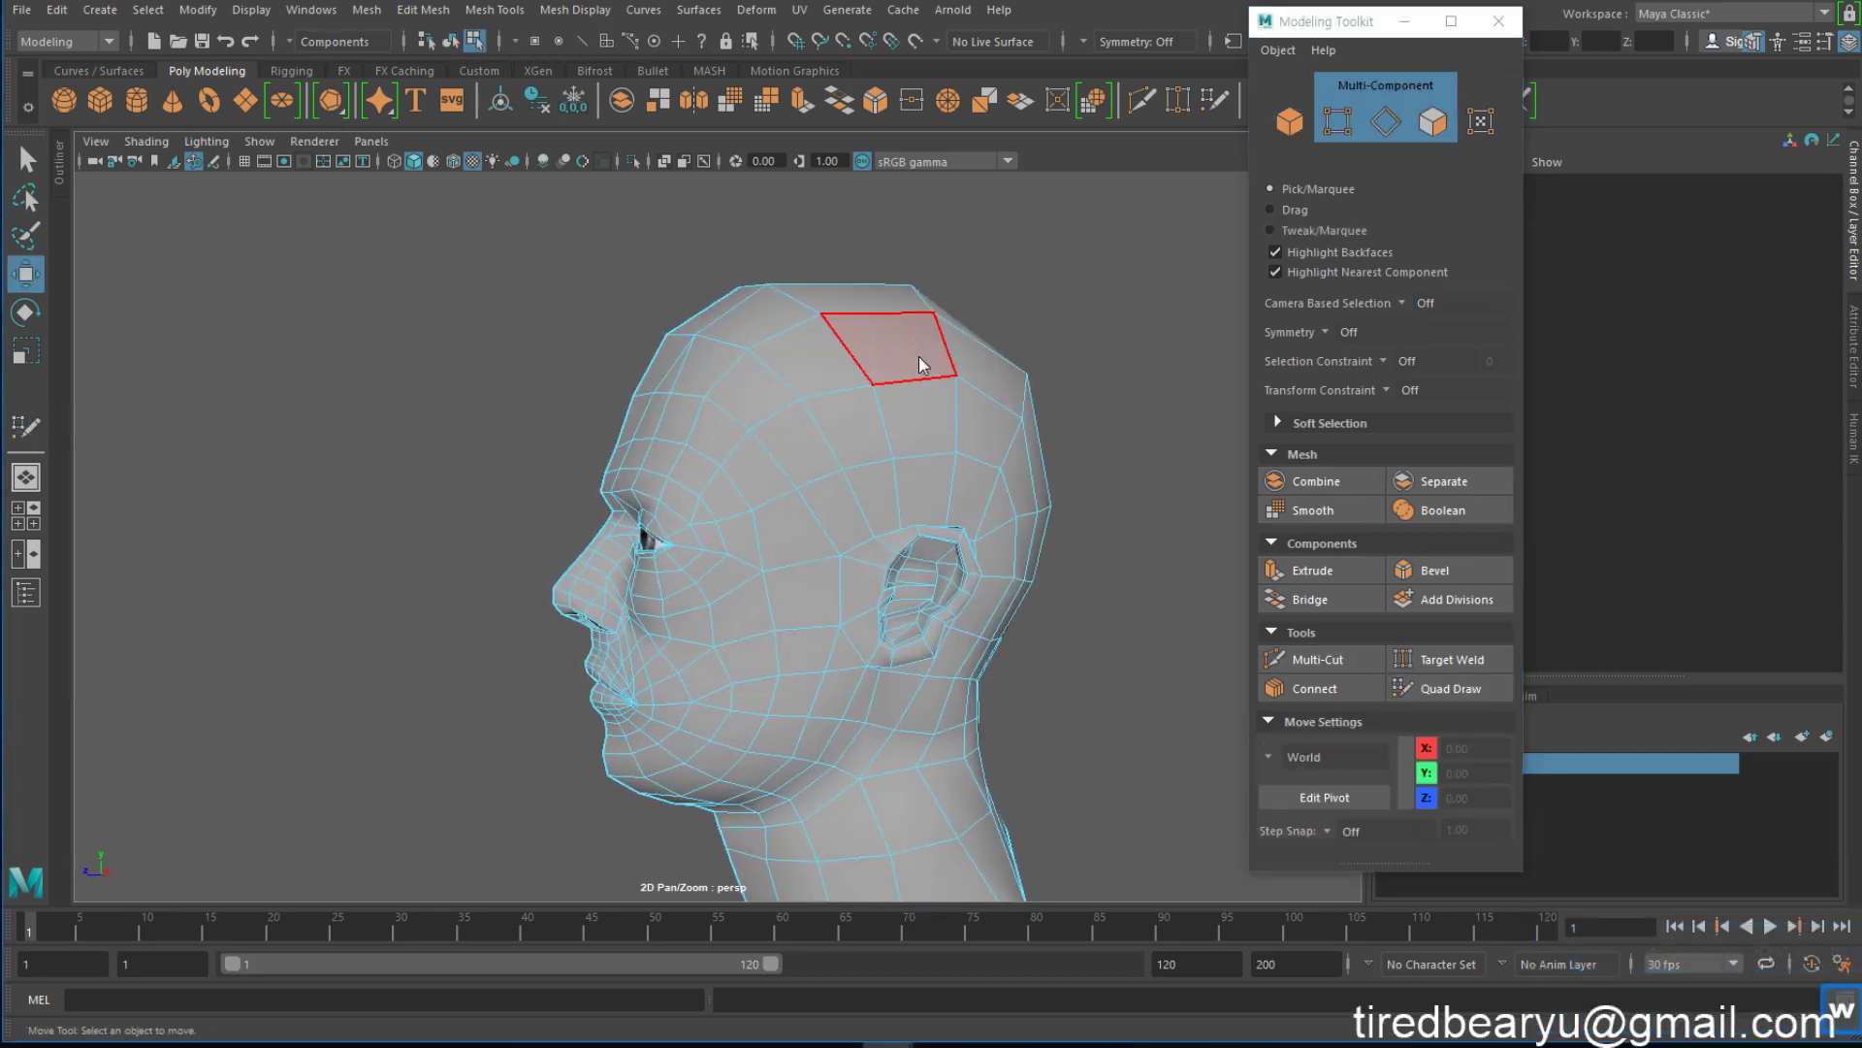
# Return to object mode, select the head mesh and make it the live surface
pyautogui.moveTo(918, 357); pyautogui.dragTo(1044, 336, button='right')
pyautogui.click(1044, 336)
pyautogui.click(876, 388)
pyautogui.keyDown('alt'); pyautogui.moveTo(858, 357); pyautogui.dragTo(873, 359); pyautogui.keyUp('alt')
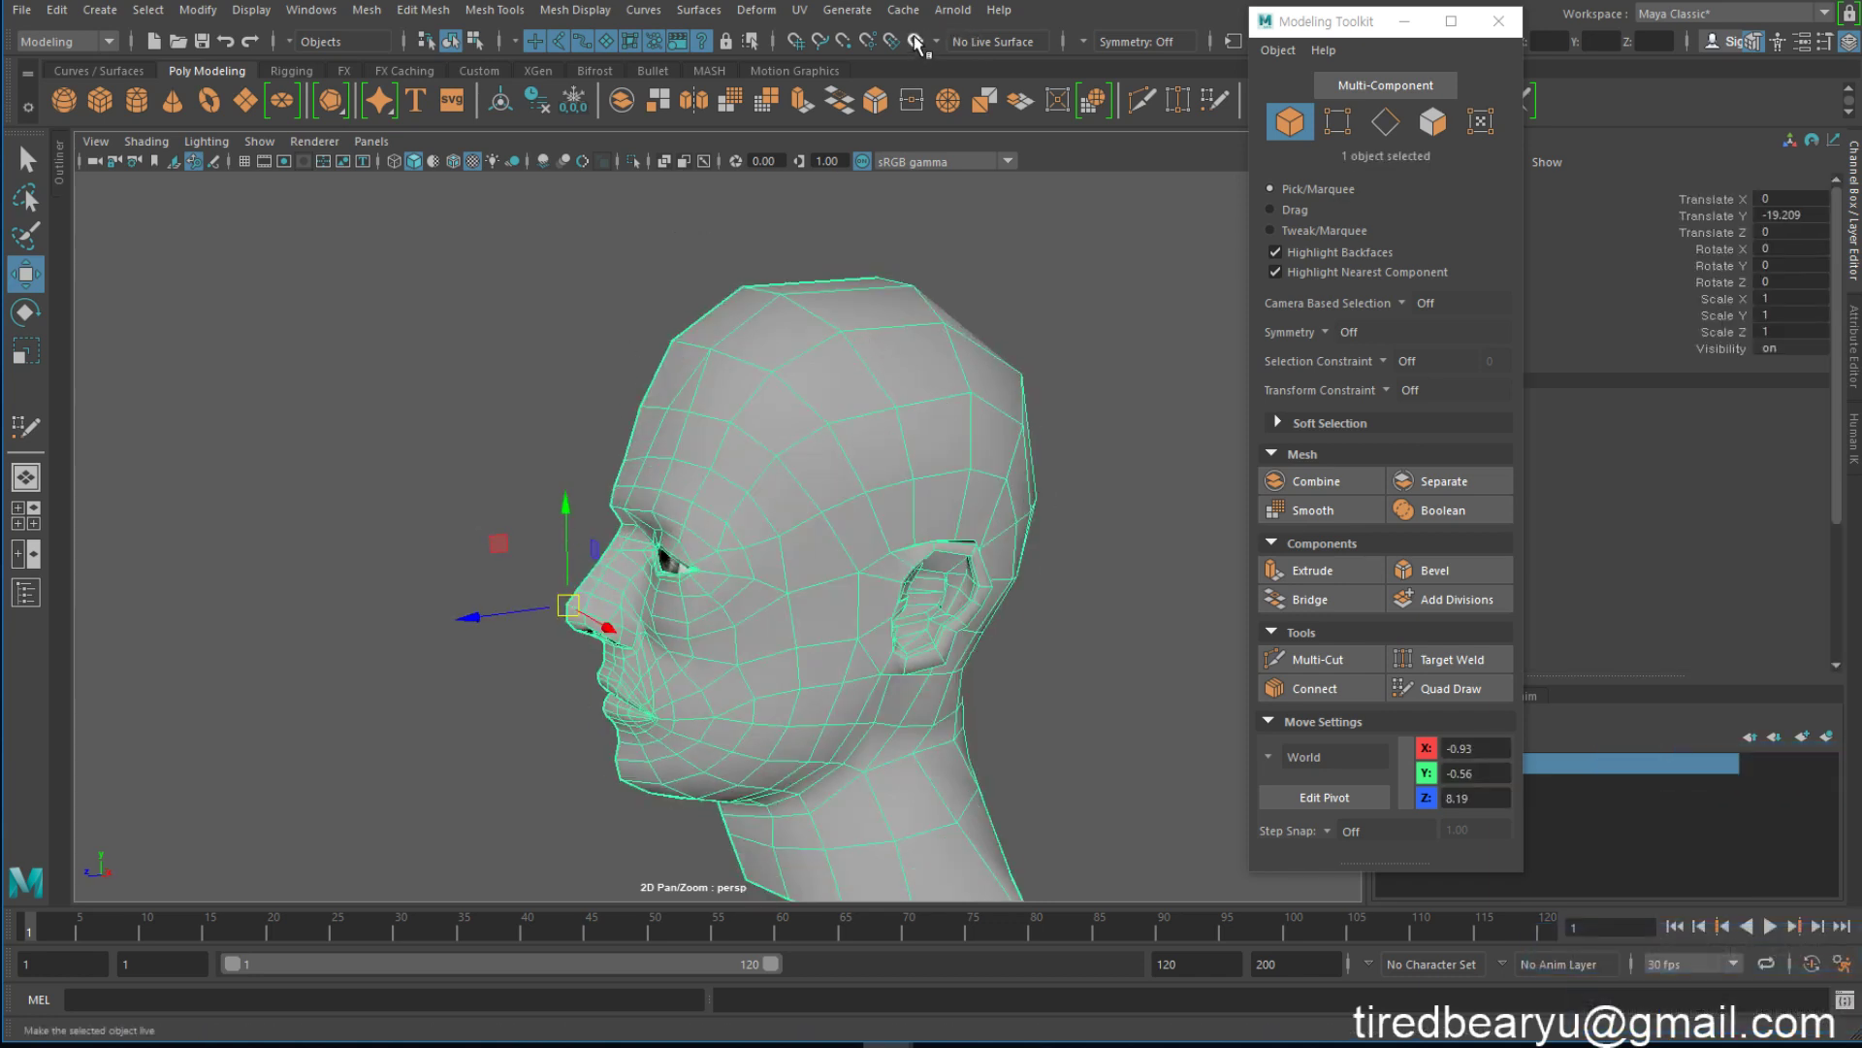
pyautogui.click(917, 44)
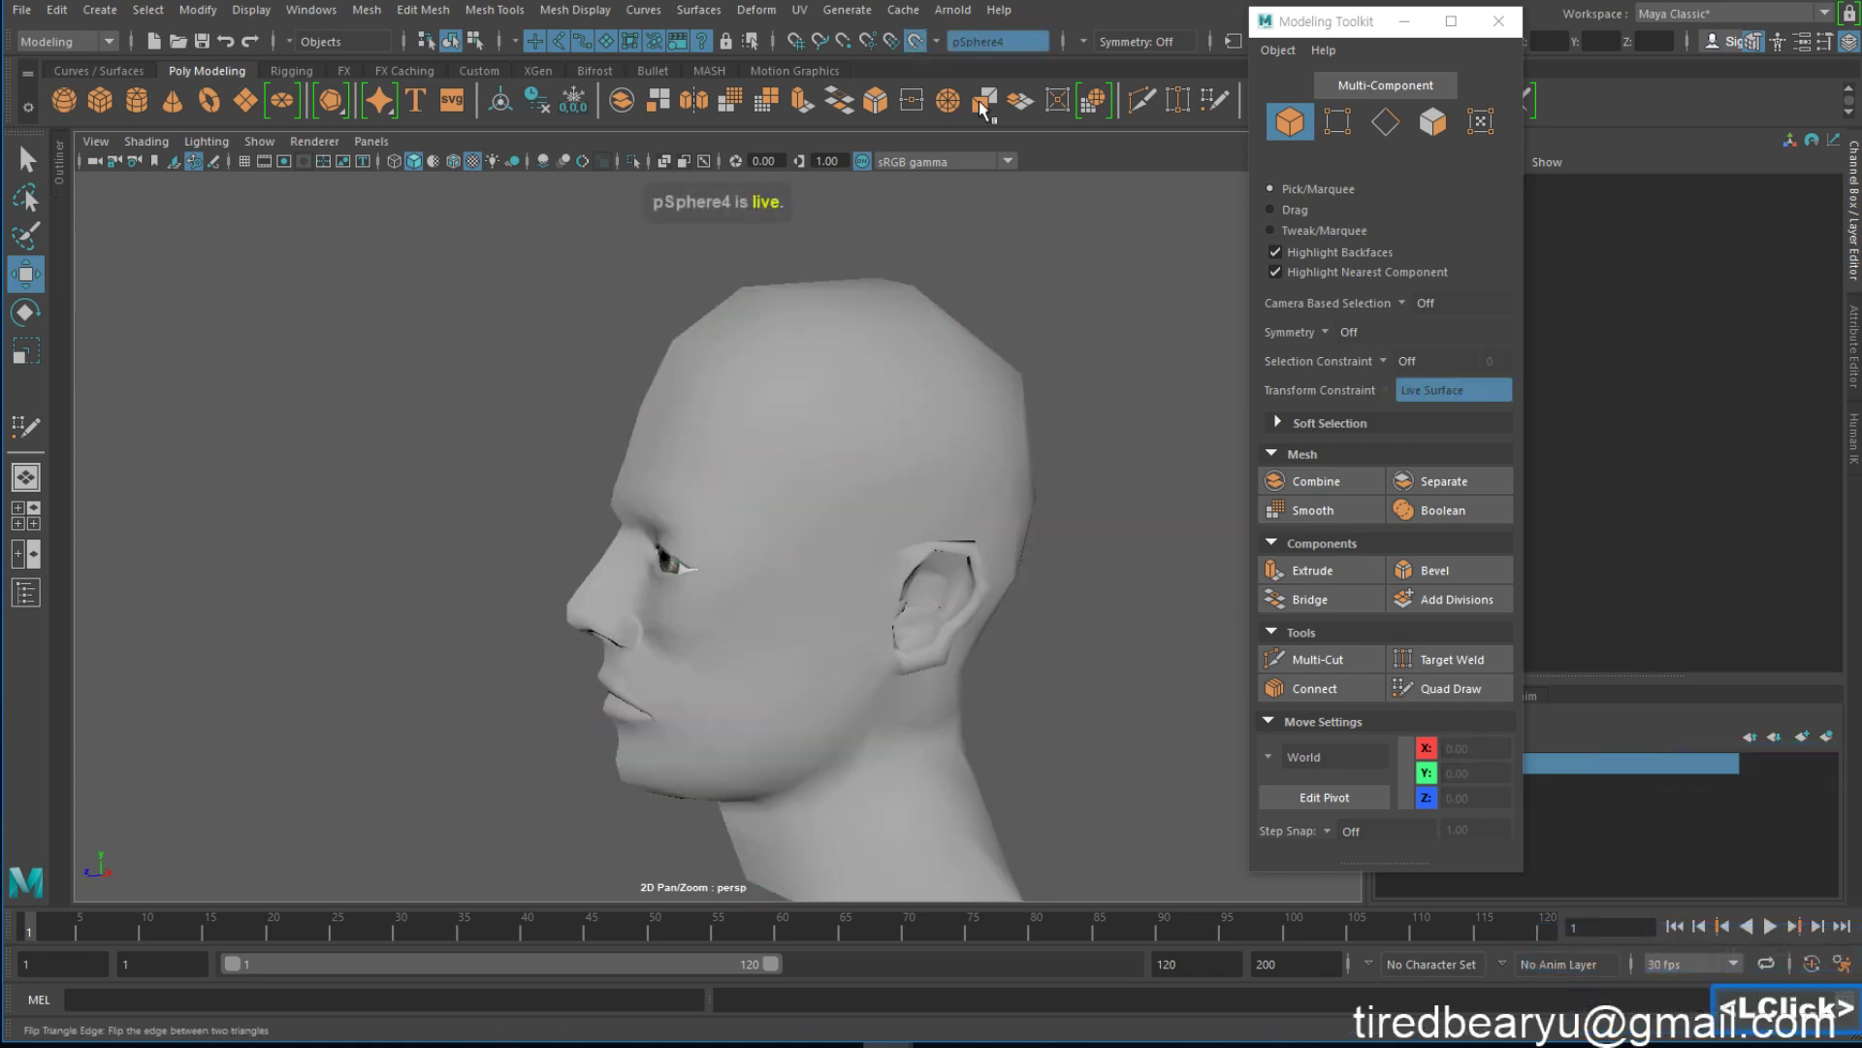
pyautogui.keyDown('alt'); pyautogui.moveTo(1022, 403); pyautogui.dragTo(986, 387); pyautogui.keyUp('alt')
pyautogui.keyDown('alt'); pyautogui.moveTo(851, 346); pyautogui.dragTo(854, 378); pyautogui.keyUp('alt')
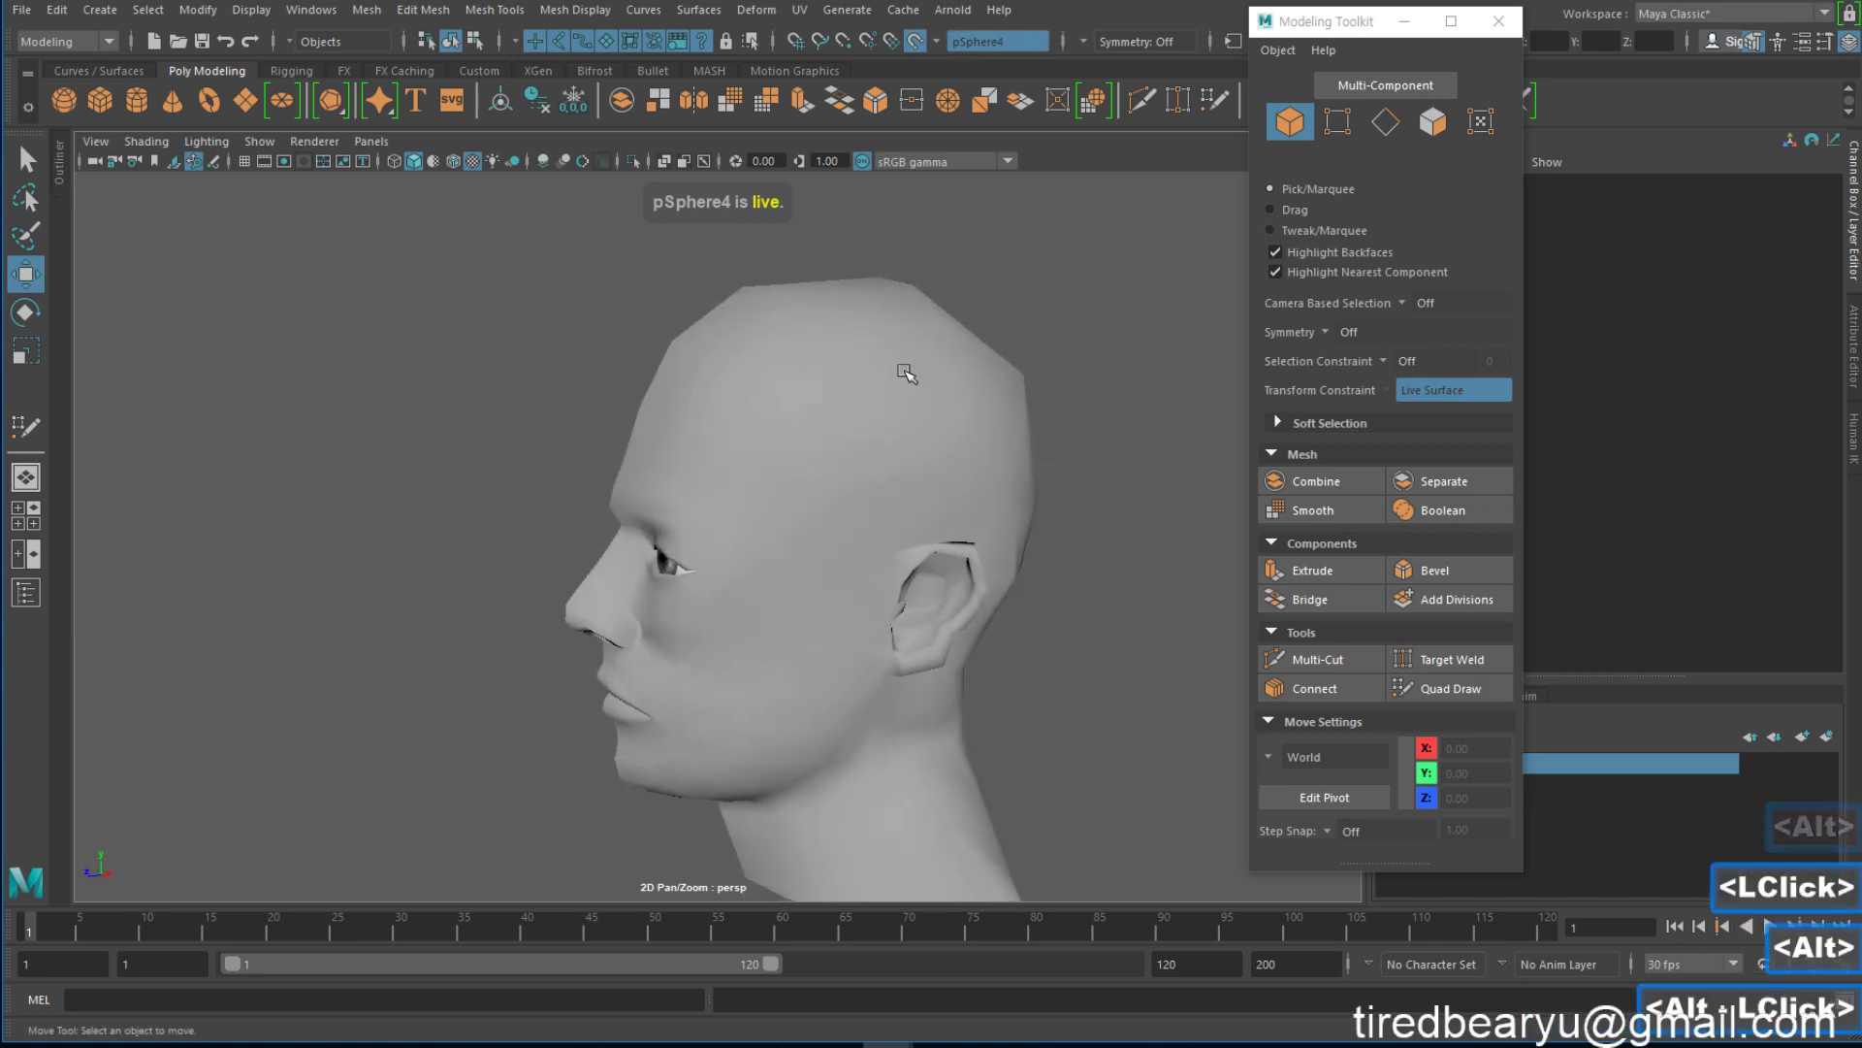
# Activate Quad Draw, place four points on the side of the forehead and fill them with a quad
pyautogui.click(1432, 689)
pyautogui.keyDown('alt'); pyautogui.moveTo(865, 401); pyautogui.dragTo(847, 408); pyautogui.keyUp('alt')
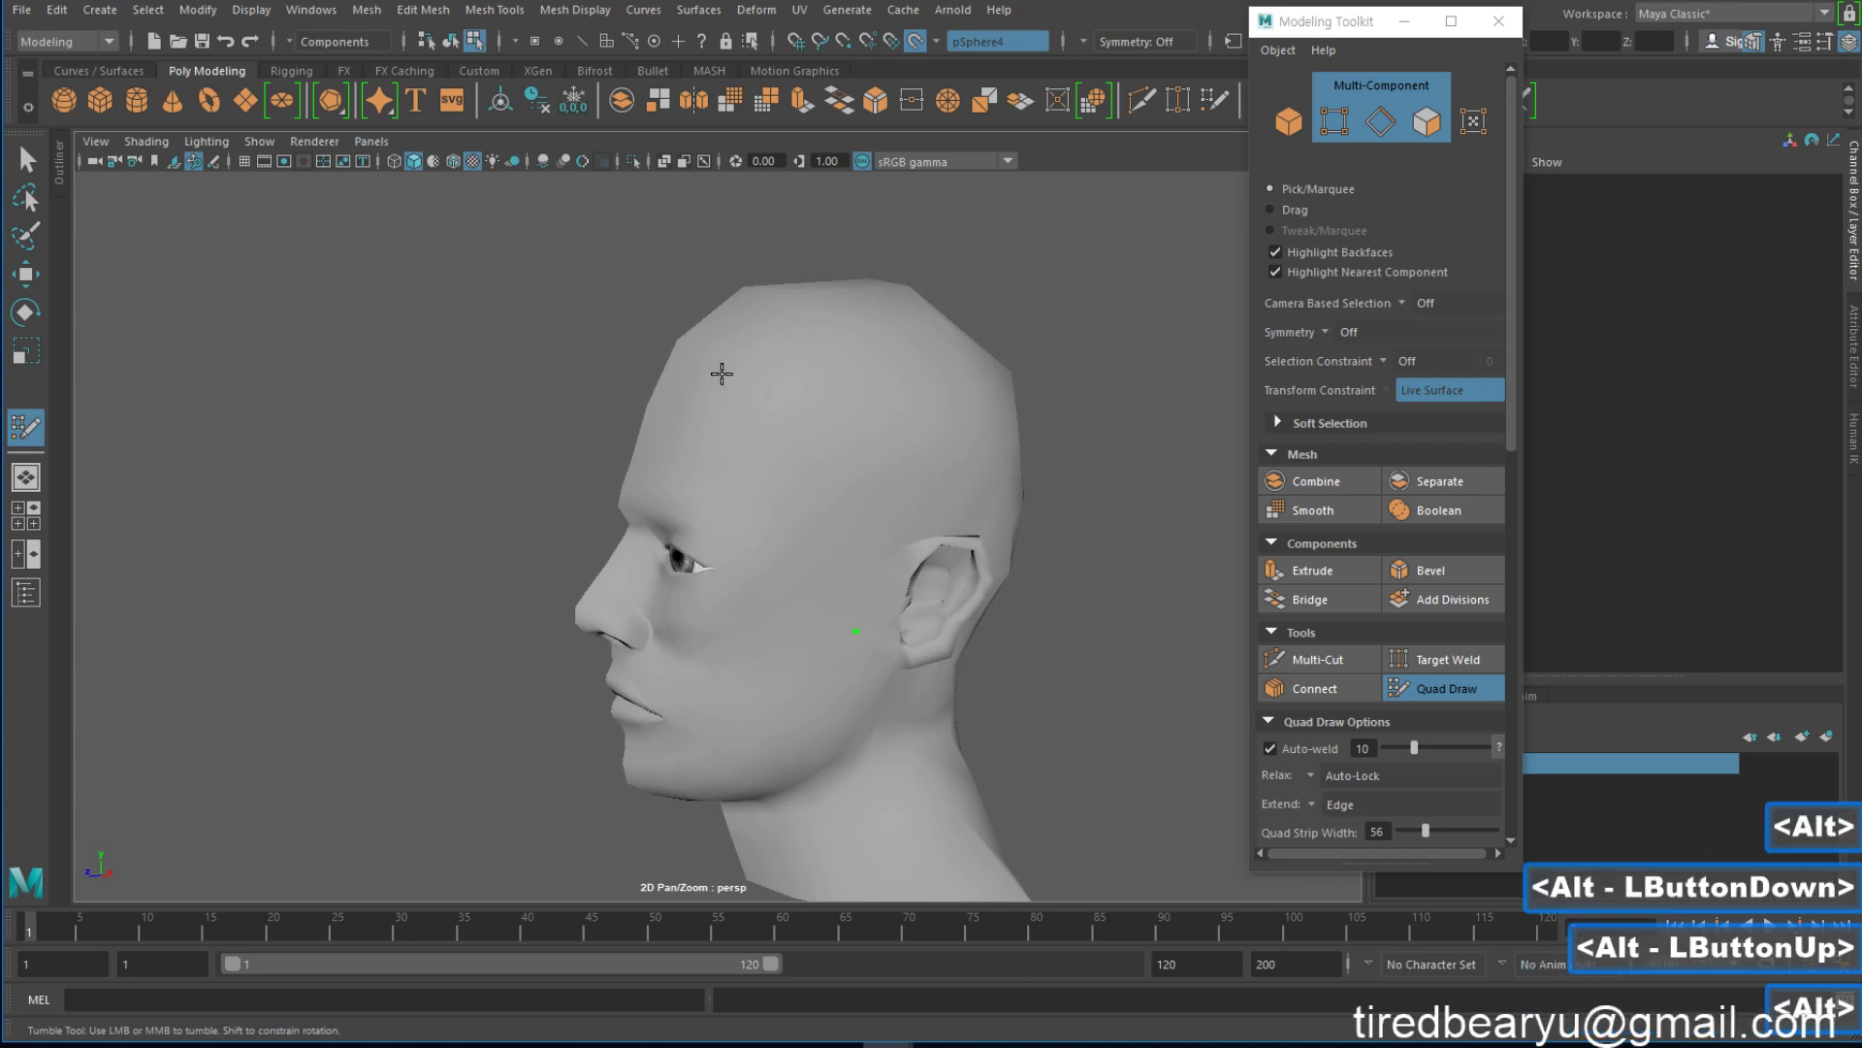
pyautogui.keyDown('alt'); pyautogui.moveTo(718, 374); pyautogui.dragTo(702, 366); pyautogui.keyUp('alt')
pyautogui.keyDown('alt'); pyautogui.moveTo(985, 434); pyautogui.dragTo(801, 458); pyautogui.keyUp('alt')
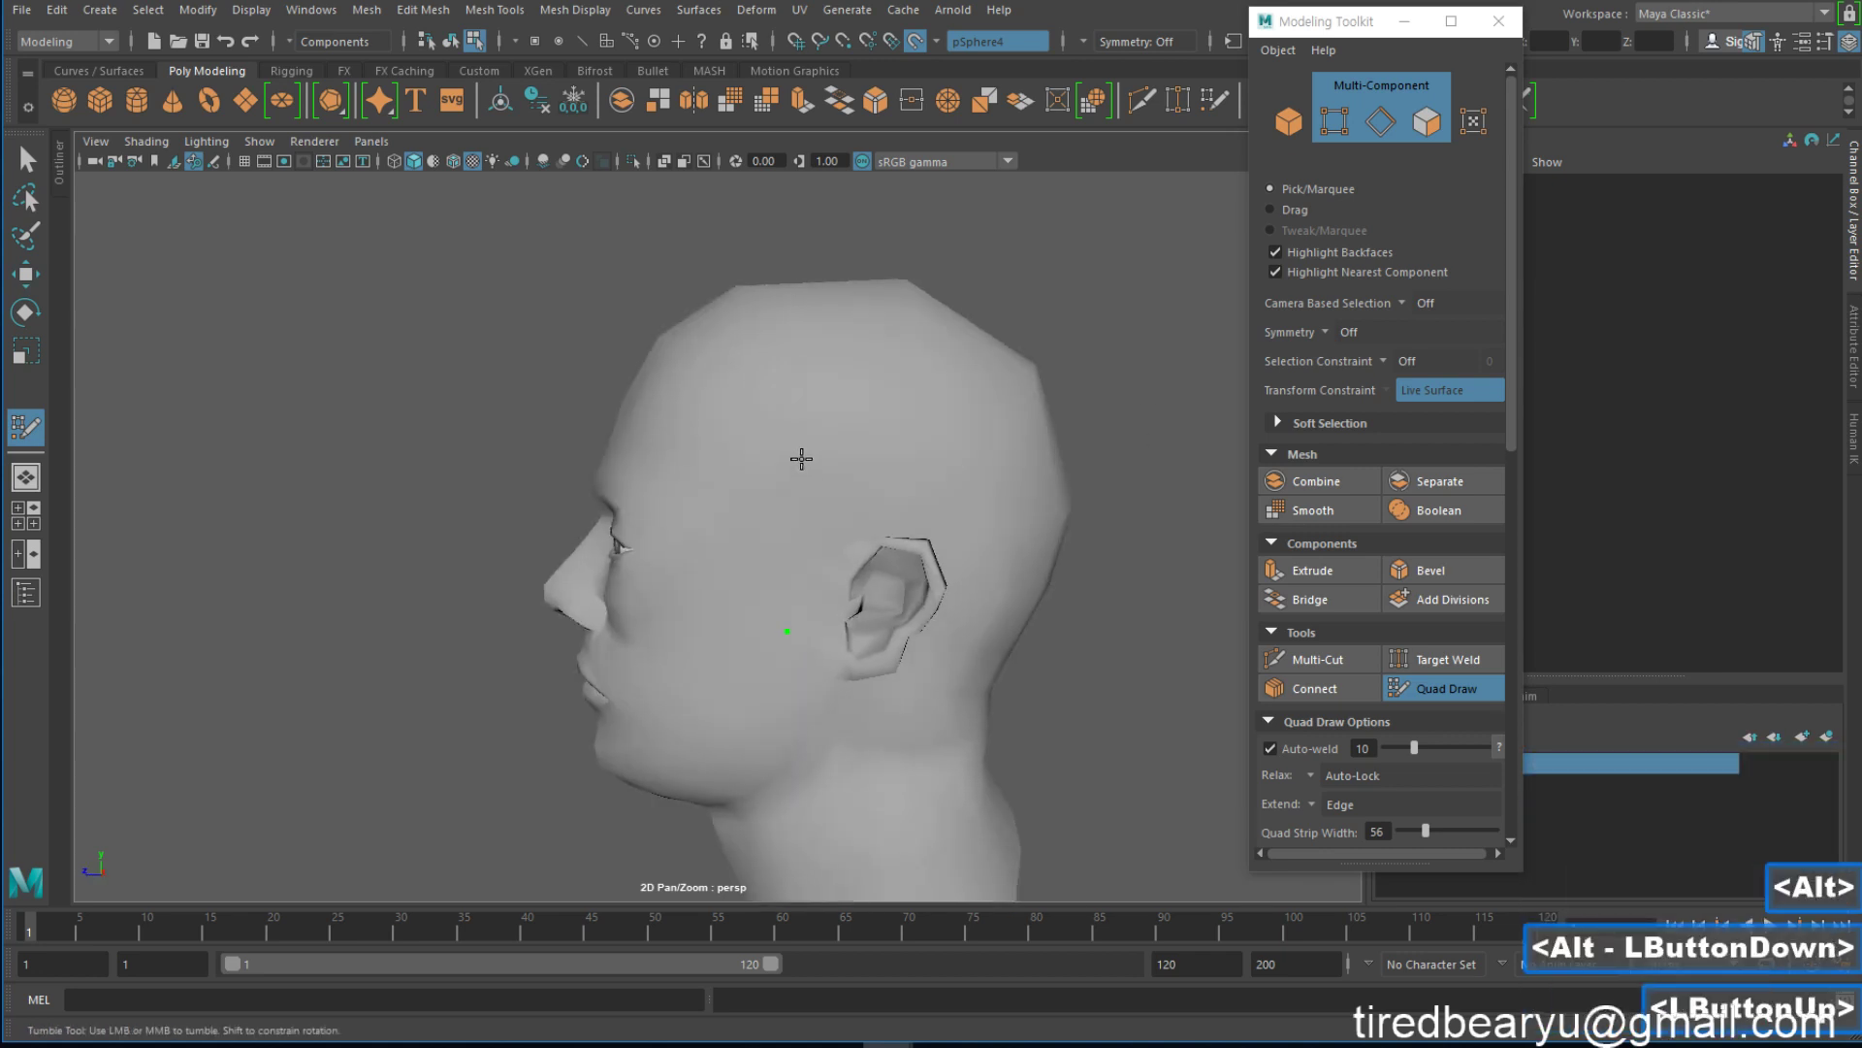
pyautogui.press('BackSpace')
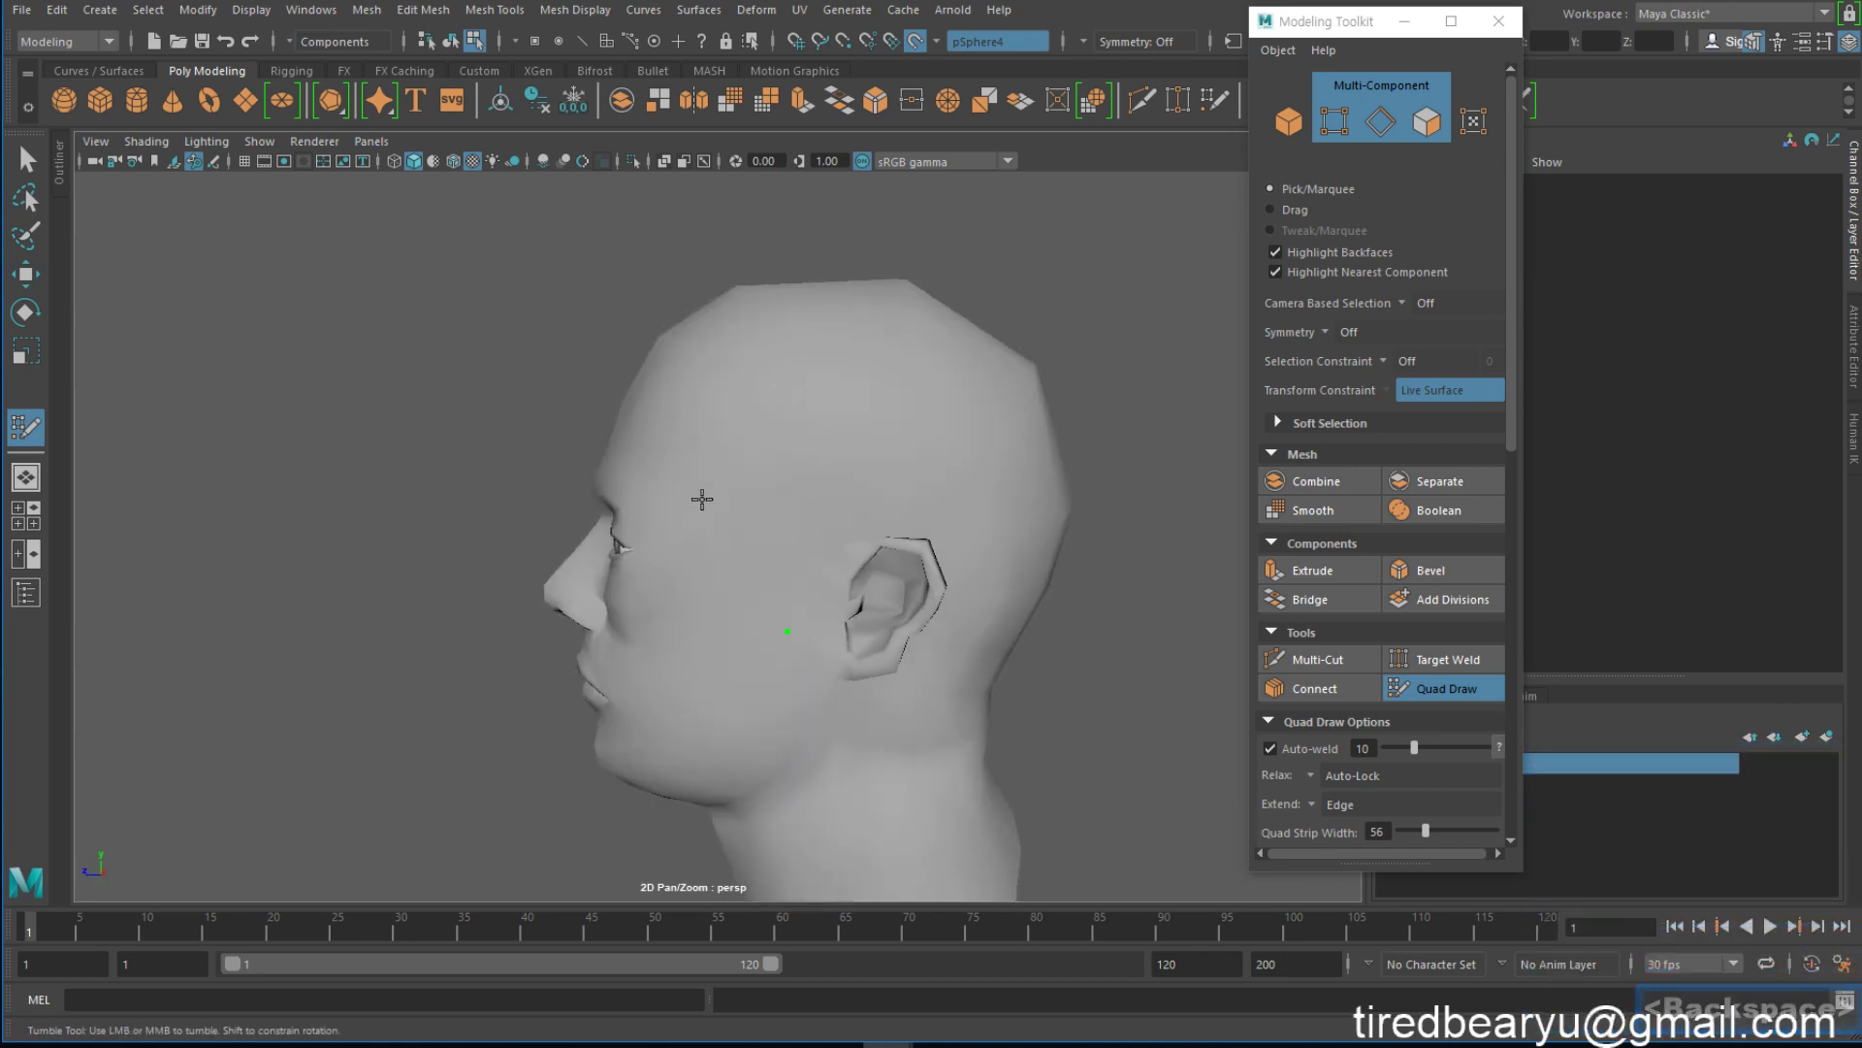
pyautogui.keyDown('alt'); pyautogui.moveTo(646, 391); pyautogui.dragTo(707, 411); pyautogui.keyUp('alt')
pyautogui.click(818, 367)
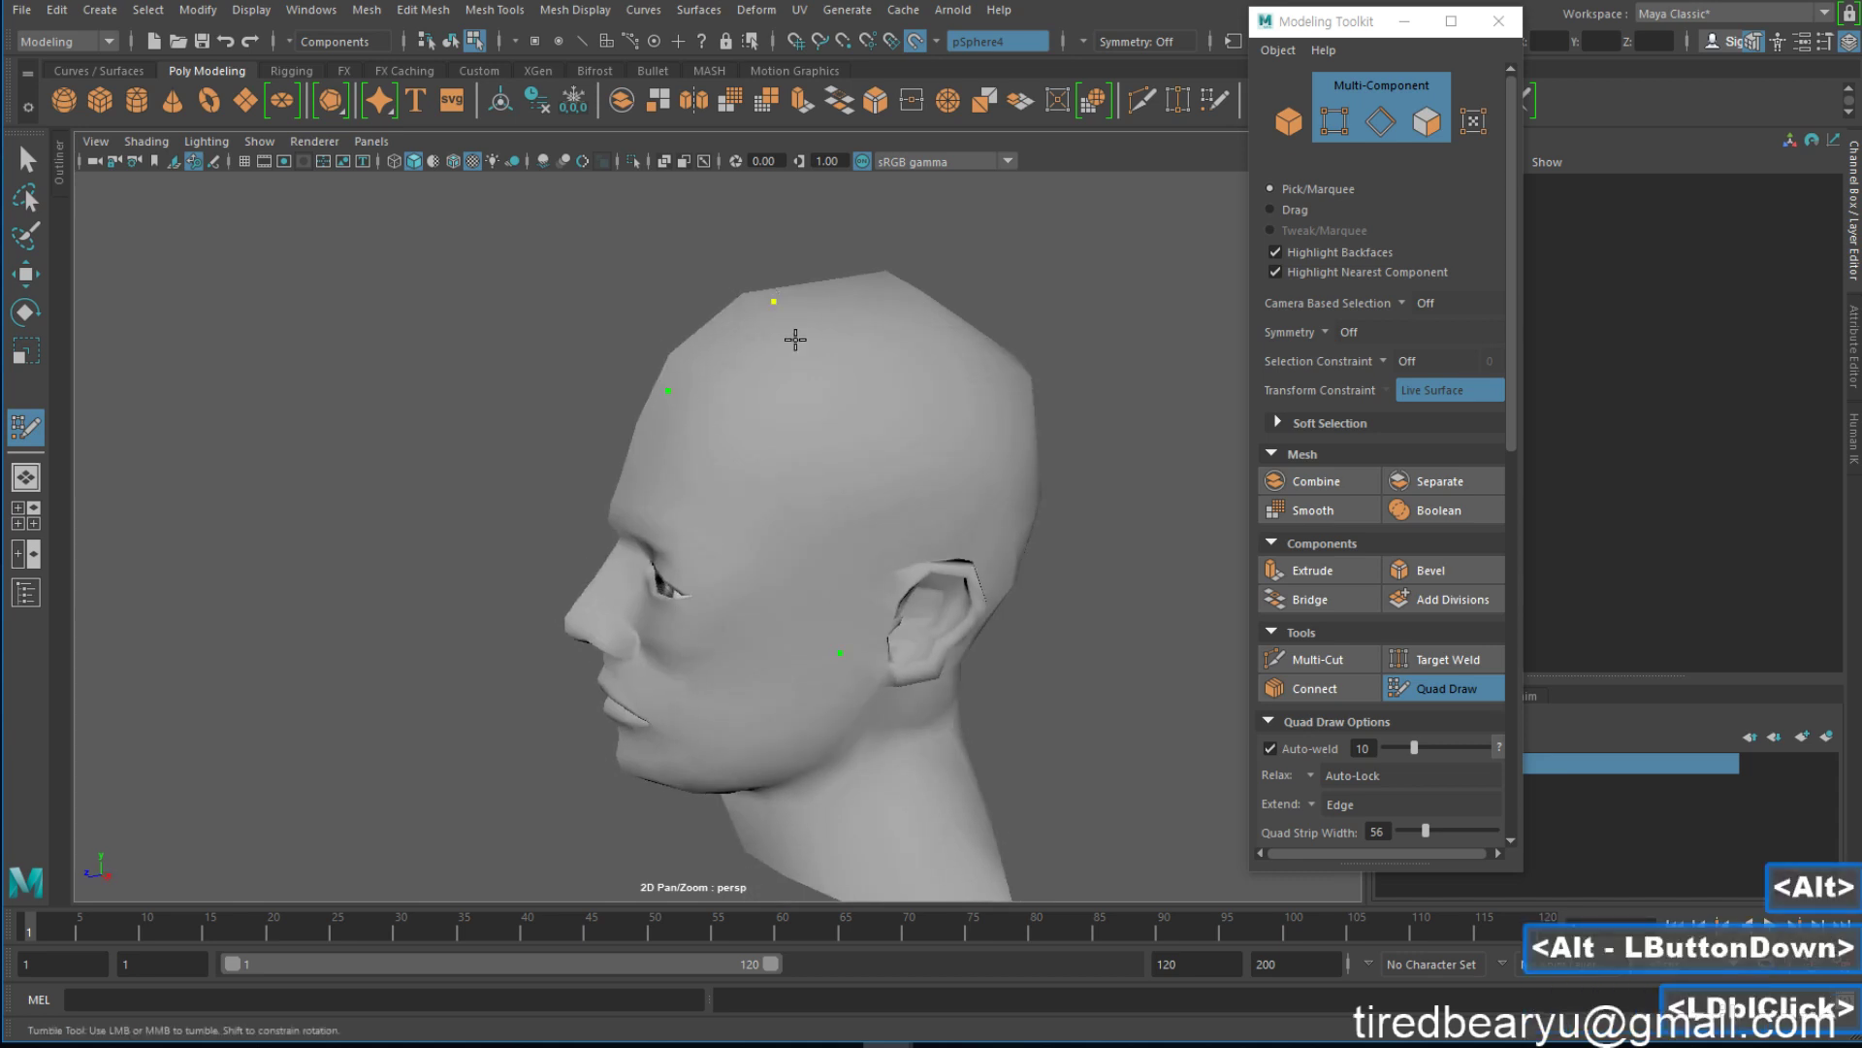
pyautogui.click(732, 472)
pyautogui.keyDown('shift'); pyautogui.click(716, 420); pyautogui.keyUp('shift')
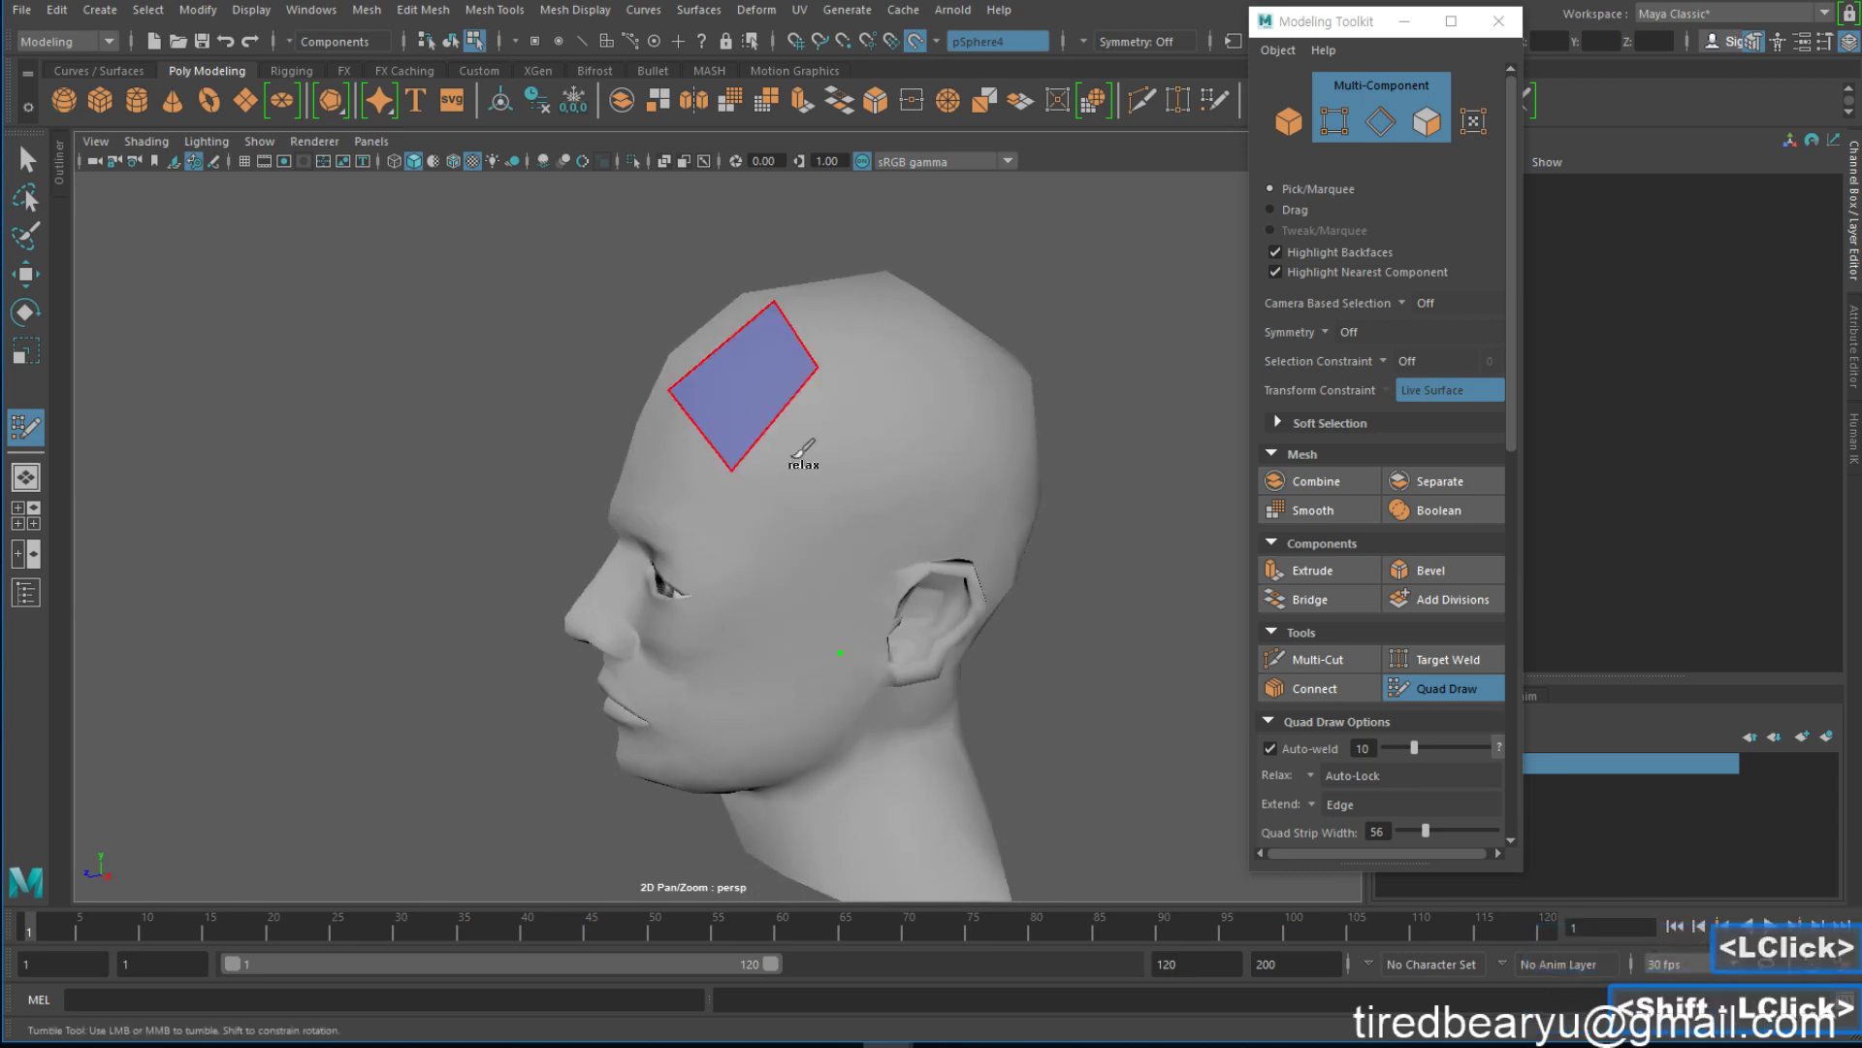
# Extend the forehead quad into a strip running over the upper skull to the back of the head
pyautogui.moveTo(790, 416)
pyautogui.keyDown('alt'); pyautogui.mouseDown()
pyautogui.moveTo(741, 444)
pyautogui.moveTo(831, 523)
pyautogui.moveTo(839, 378)
pyautogui.moveTo(766, 382)
pyautogui.moveTo(981, 395)
pyautogui.moveTo(912, 417)
pyautogui.moveTo(982, 582)
pyautogui.moveTo(927, 655)
pyautogui.mouseUp(); pyautogui.keyUp('alt')
pyautogui.press('Tab')
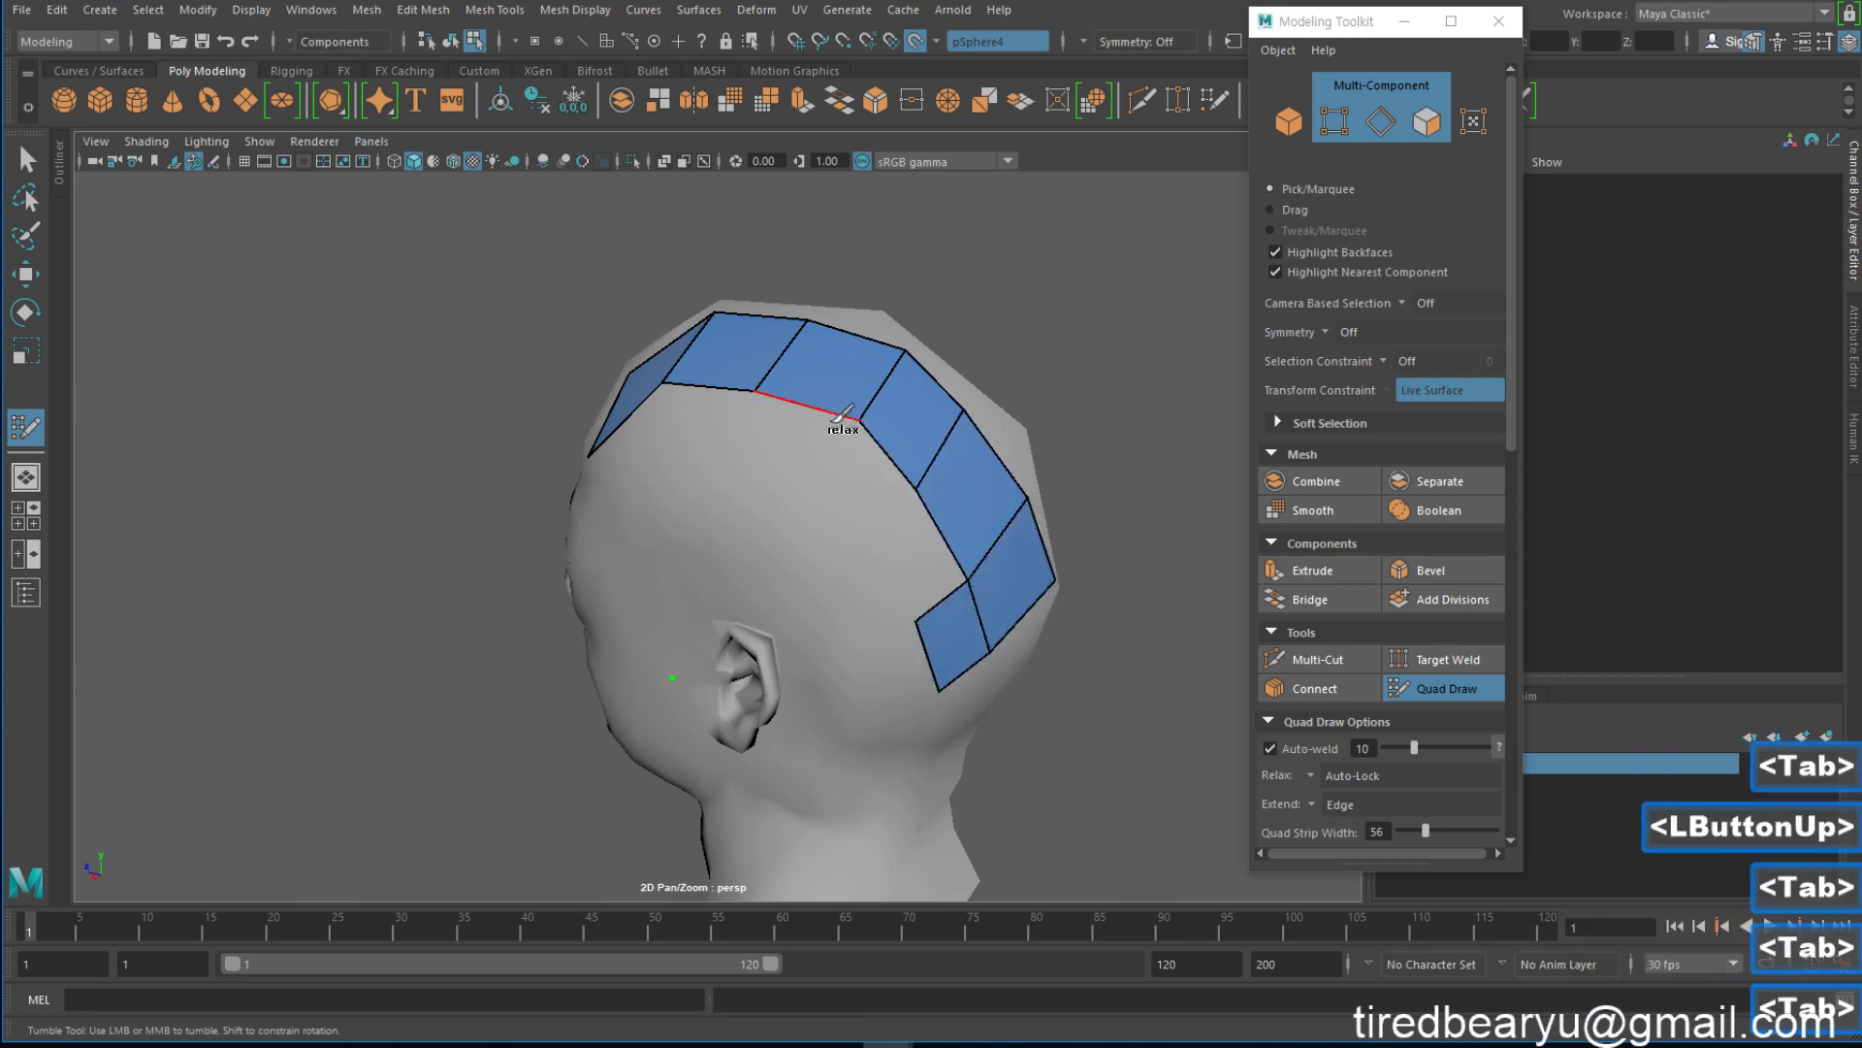
pyautogui.keyDown('shift'); pyautogui.click(831, 417); pyautogui.keyUp('shift')
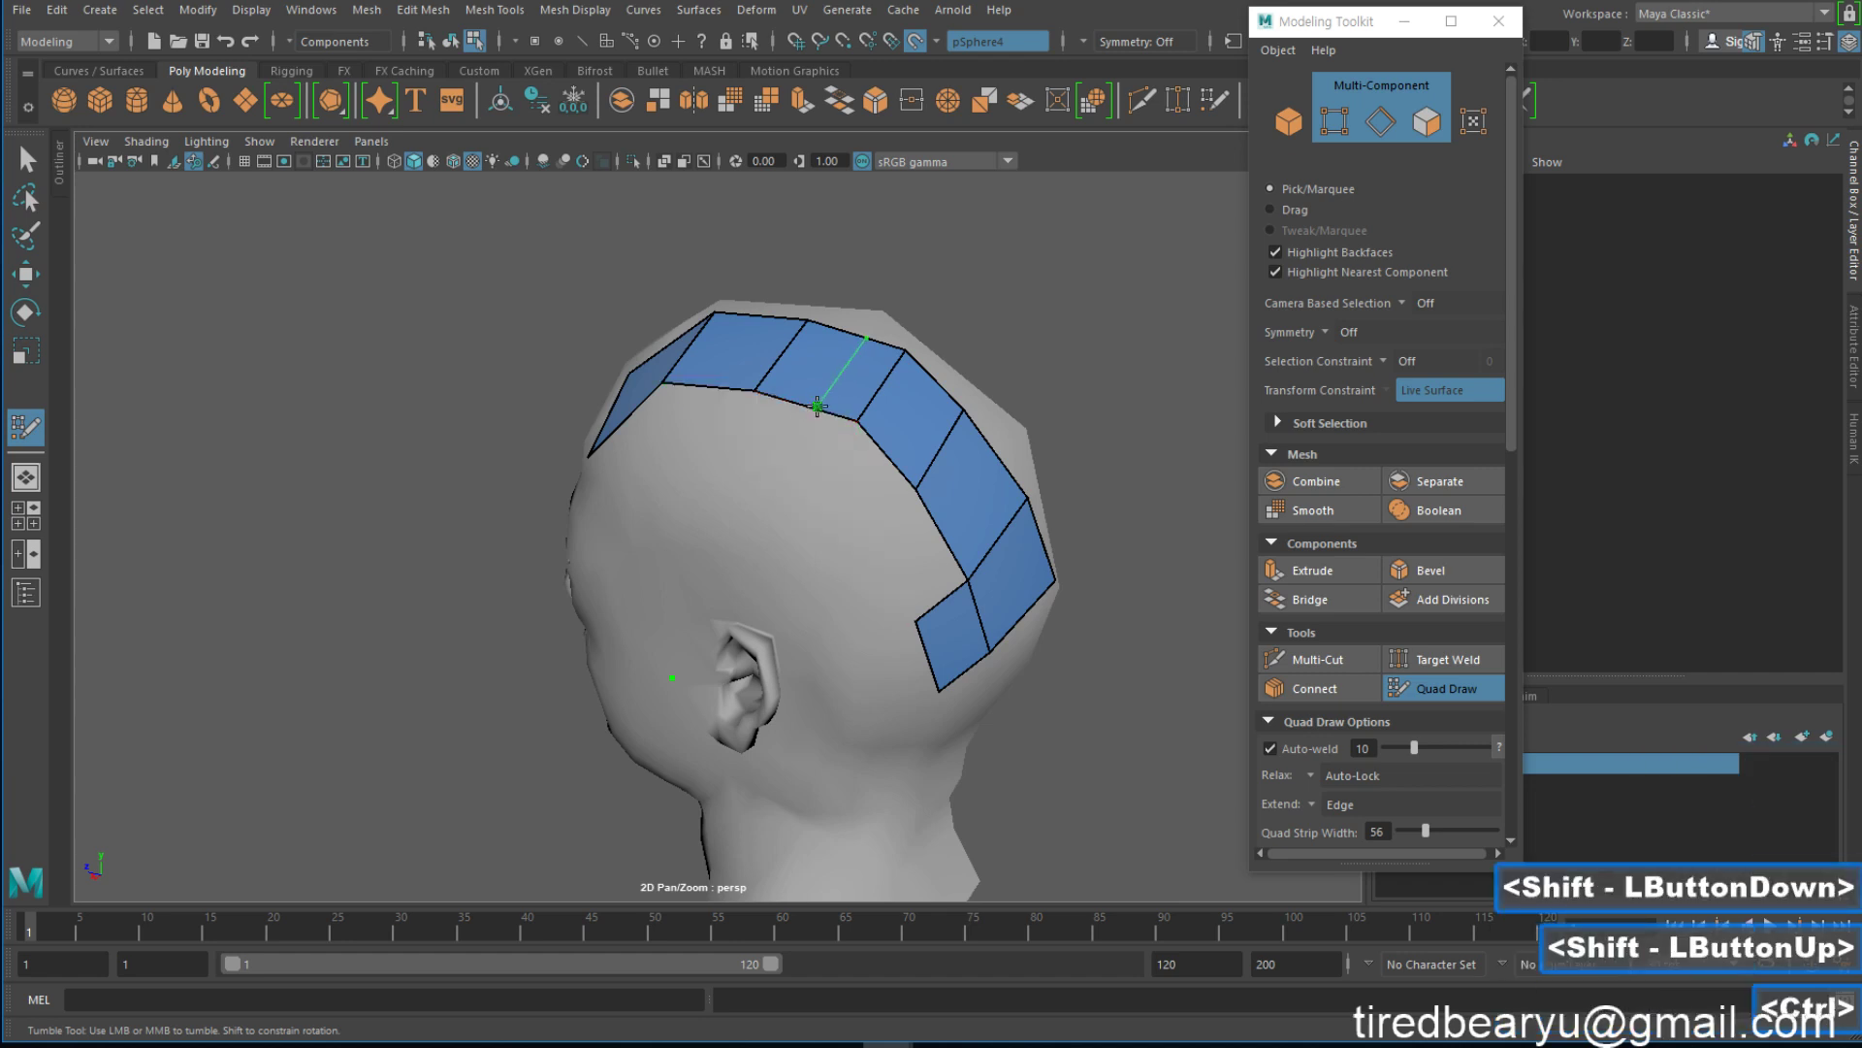
pyautogui.press('ctrl')
# Extend the strip's lower border into further rows of quads down the side of the skull toward the ear
pyautogui.moveTo(826, 417)
pyautogui.mouseDown()
pyautogui.moveTo(777, 485)
pyautogui.moveTo(737, 446)
pyautogui.moveTo(756, 428)
pyautogui.moveTo(844, 486)
pyautogui.moveTo(893, 478)
pyautogui.mouseUp()
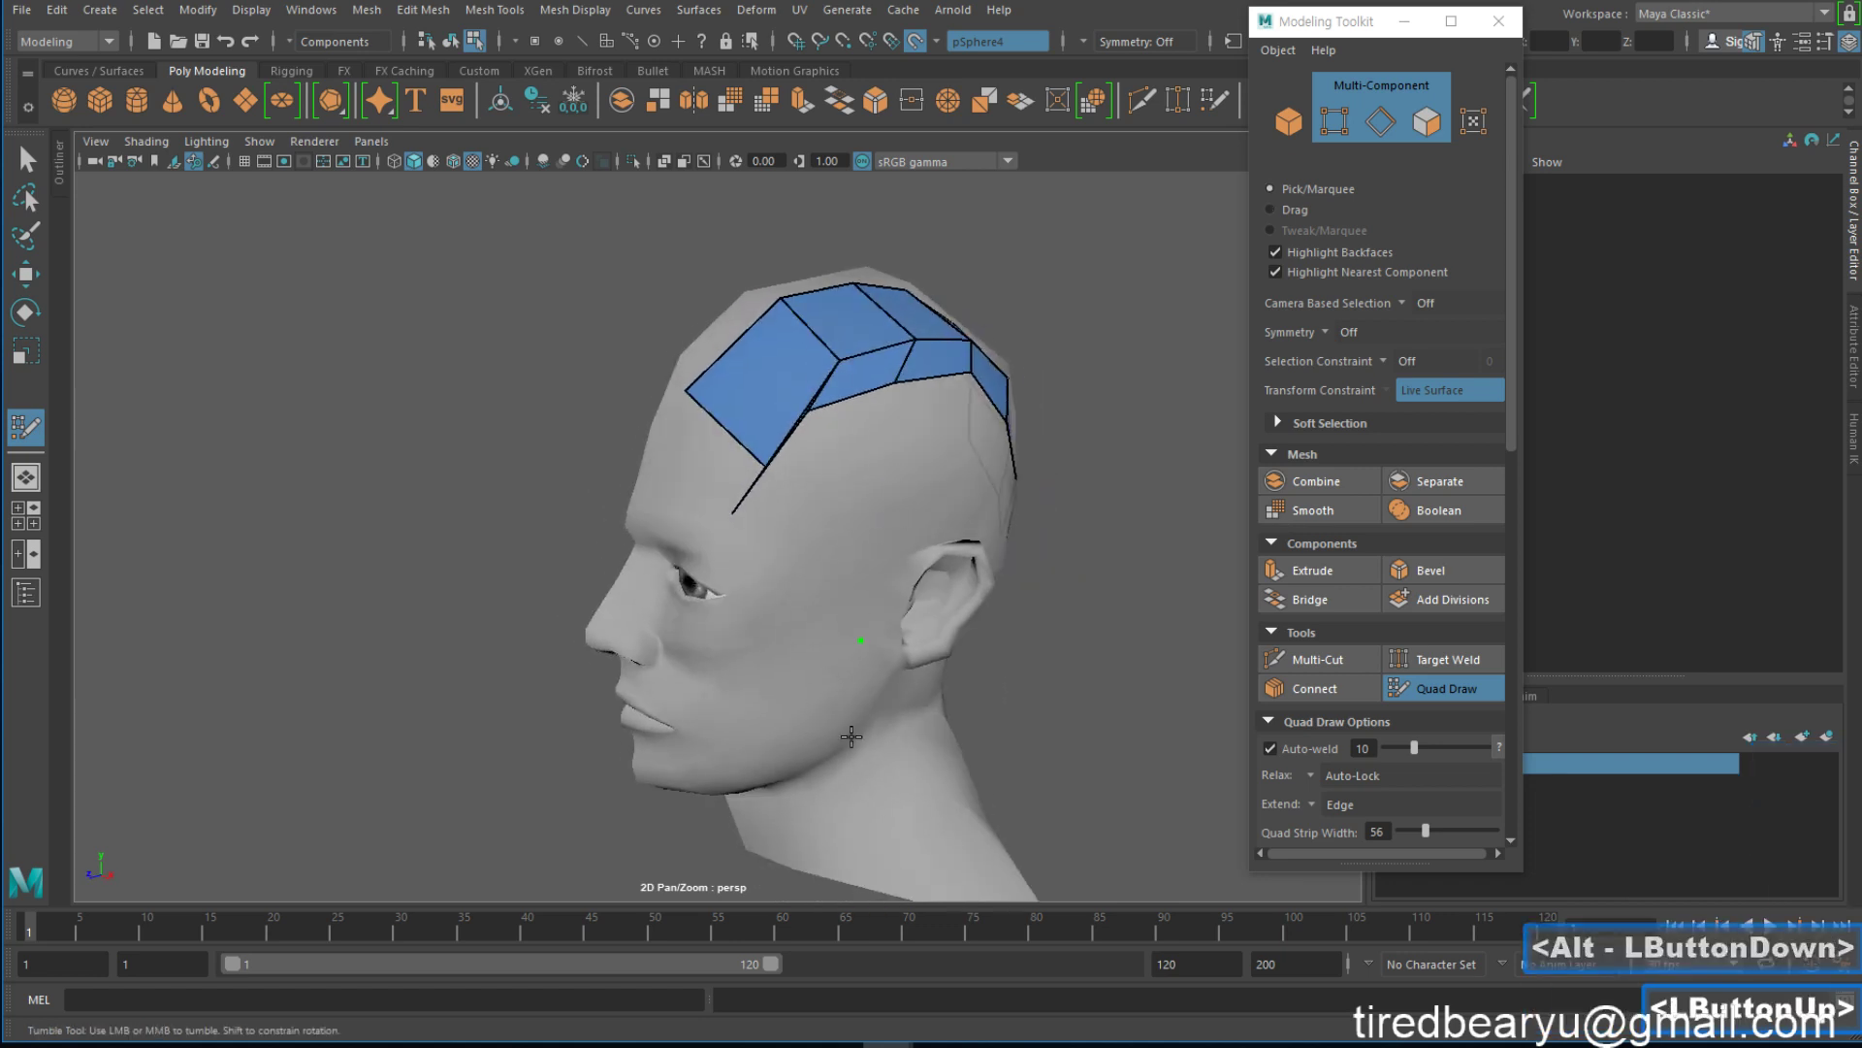
pyautogui.moveTo(853, 408); pyautogui.dragTo(894, 464)
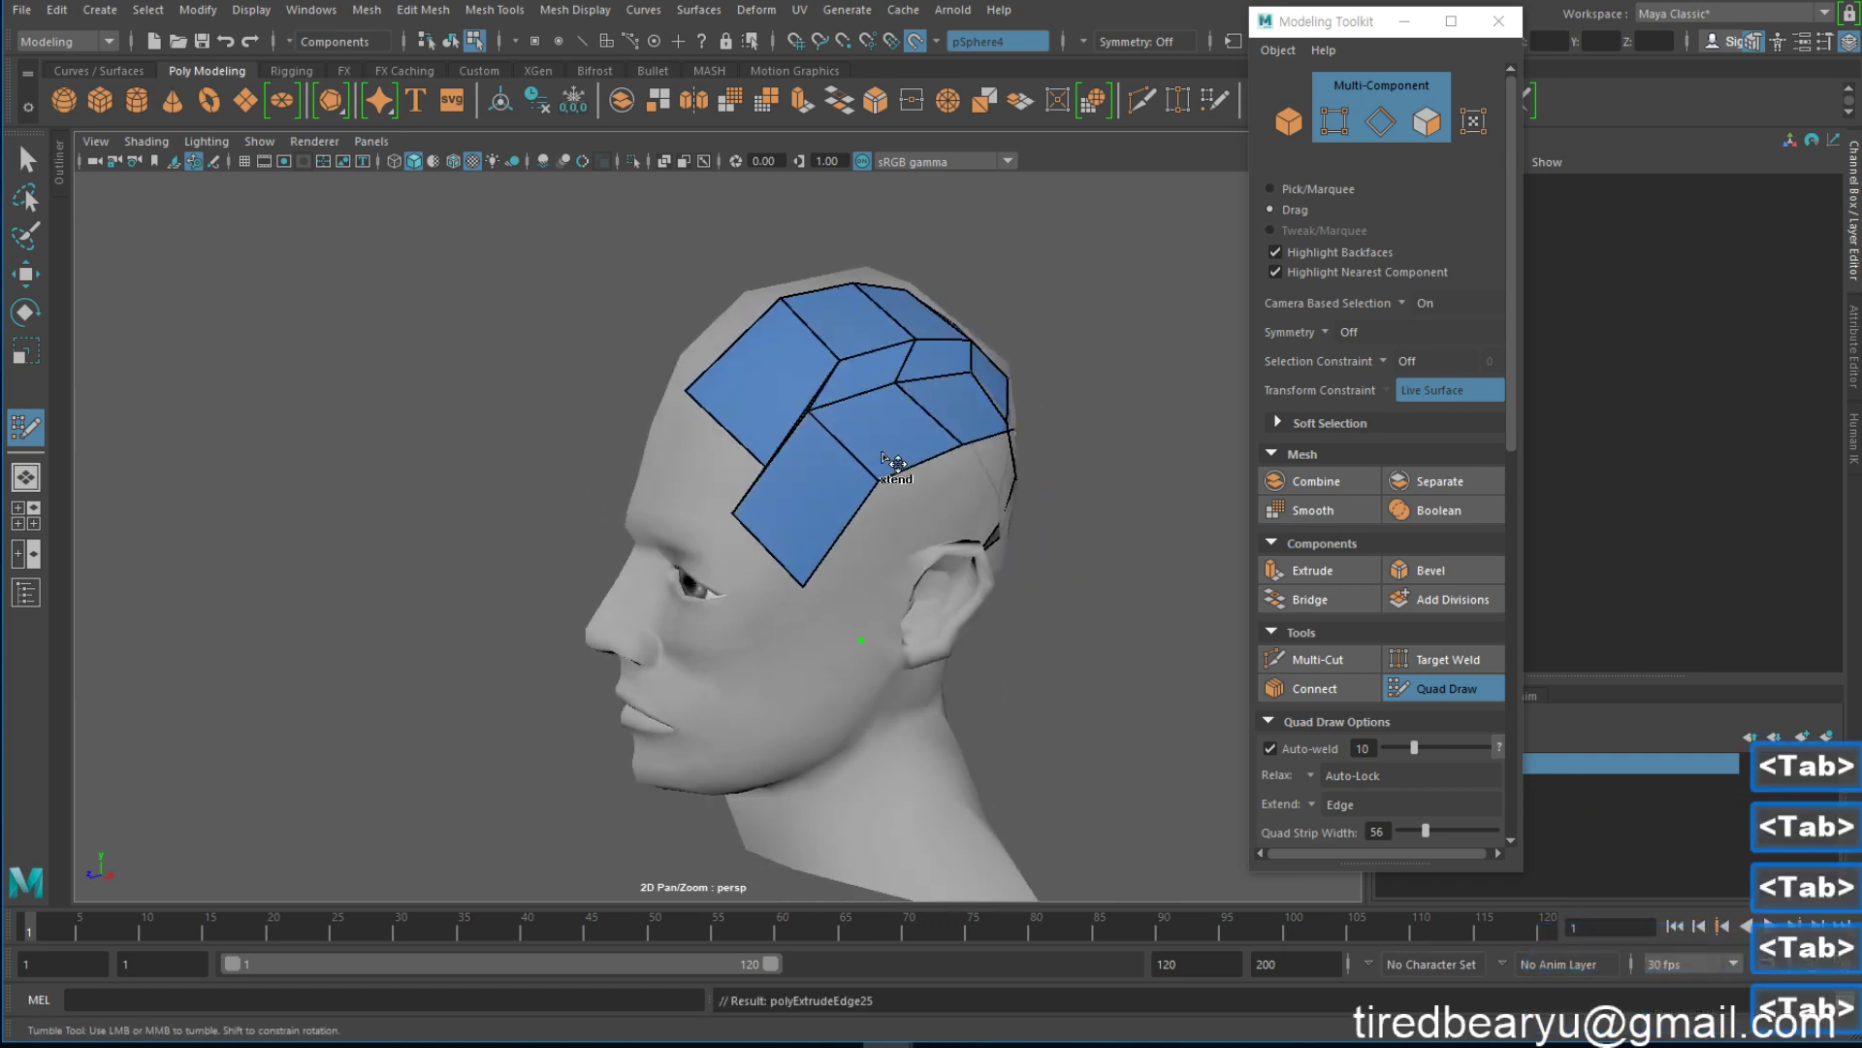
pyautogui.moveTo(884, 456); pyautogui.dragTo(887, 462, button='middle')
pyautogui.keyDown('alt'); pyautogui.moveTo(933, 480); pyautogui.dragTo(839, 493); pyautogui.keyUp('alt')
pyautogui.hotkey('ctrl', 'z')
pyautogui.moveTo(840, 440); pyautogui.dragTo(825, 501, button='middle')
pyautogui.keyDown('alt'); pyautogui.moveTo(825, 500); pyautogui.dragTo(834, 448); pyautogui.keyUp('alt')
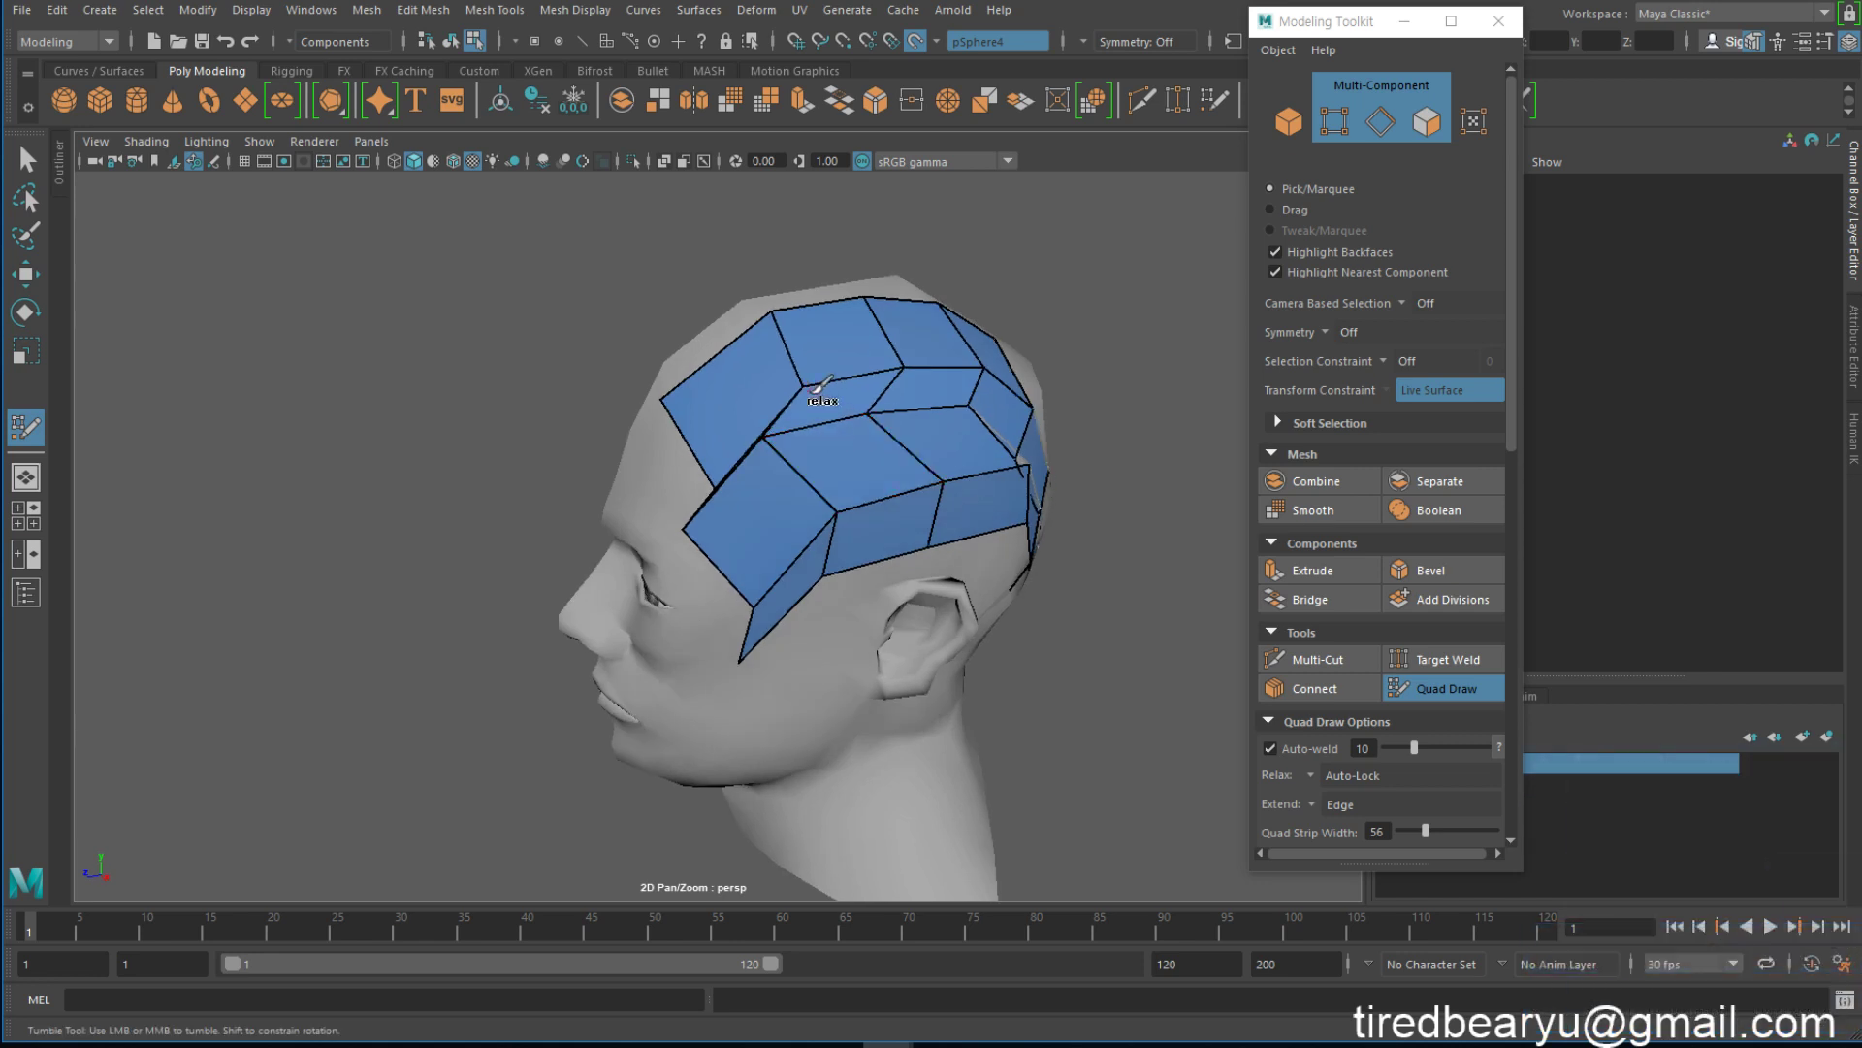
# Relax the Quad Draw patch across the temple, the side and the back of the skull
pyautogui.moveTo(809, 396)
pyautogui.keyDown('shift'); pyautogui.mouseDown()
pyautogui.moveTo(724, 524)
pyautogui.moveTo(709, 483)
pyautogui.moveTo(765, 586)
pyautogui.moveTo(805, 557)
pyautogui.mouseUp(); pyautogui.keyUp('shift')
pyautogui.keyDown('shift'); pyautogui.doubleClick(800, 447); pyautogui.keyUp('shift')
pyautogui.moveTo(820, 549)
pyautogui.keyDown('shift'); pyautogui.mouseDown()
pyautogui.moveTo(858, 534)
pyautogui.moveTo(740, 515)
pyautogui.moveTo(933, 446)
pyautogui.moveTo(1018, 466)
pyautogui.moveTo(923, 430)
pyautogui.moveTo(946, 423)
pyautogui.moveTo(994, 491)
pyautogui.moveTo(1019, 462)
pyautogui.mouseUp(); pyautogui.keyUp('shift')
pyautogui.moveTo(1018, 462)
pyautogui.keyDown('alt'); pyautogui.mouseDown()
pyautogui.moveTo(860, 482)
pyautogui.moveTo(989, 503)
pyautogui.moveTo(936, 519)
pyautogui.mouseUp(); pyautogui.keyUp('alt')
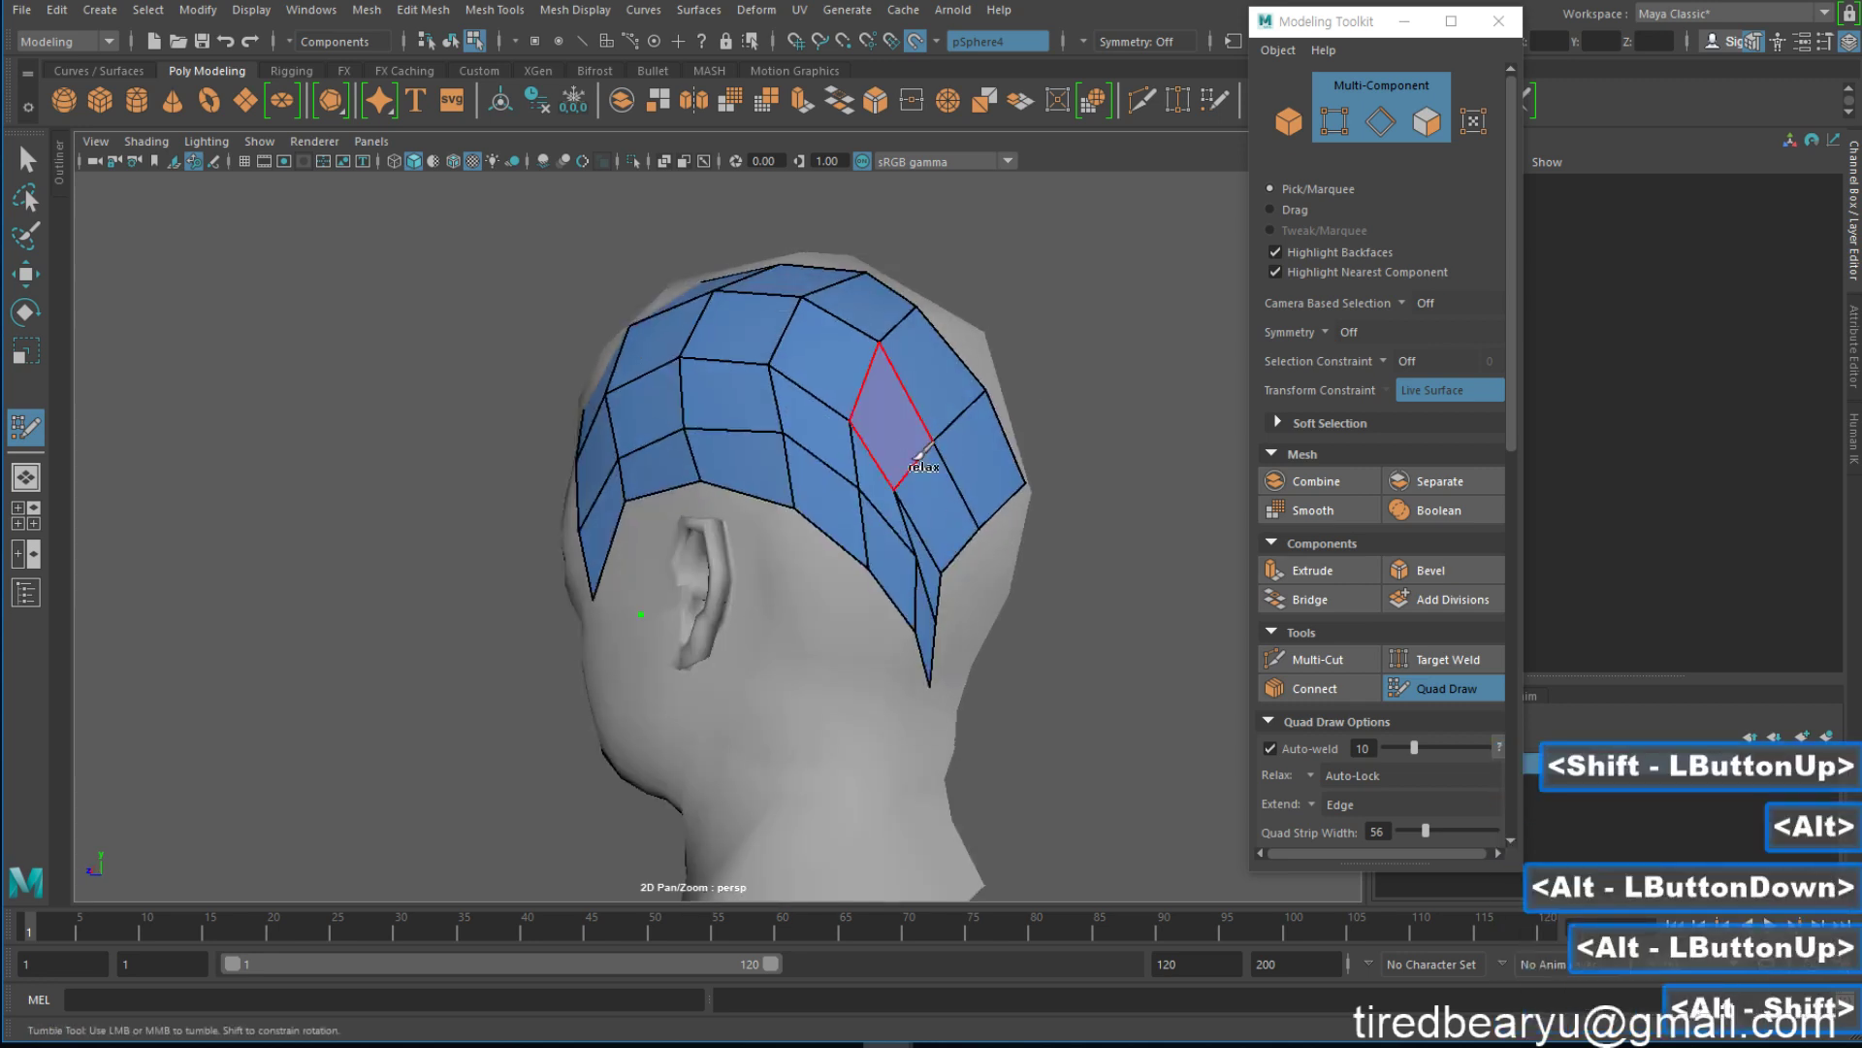
pyautogui.moveTo(922, 456)
pyautogui.keyDown('shift'); pyautogui.mouseDown()
pyautogui.moveTo(914, 555)
pyautogui.moveTo(815, 397)
pyautogui.moveTo(790, 444)
pyautogui.mouseUp(); pyautogui.keyUp('shift')
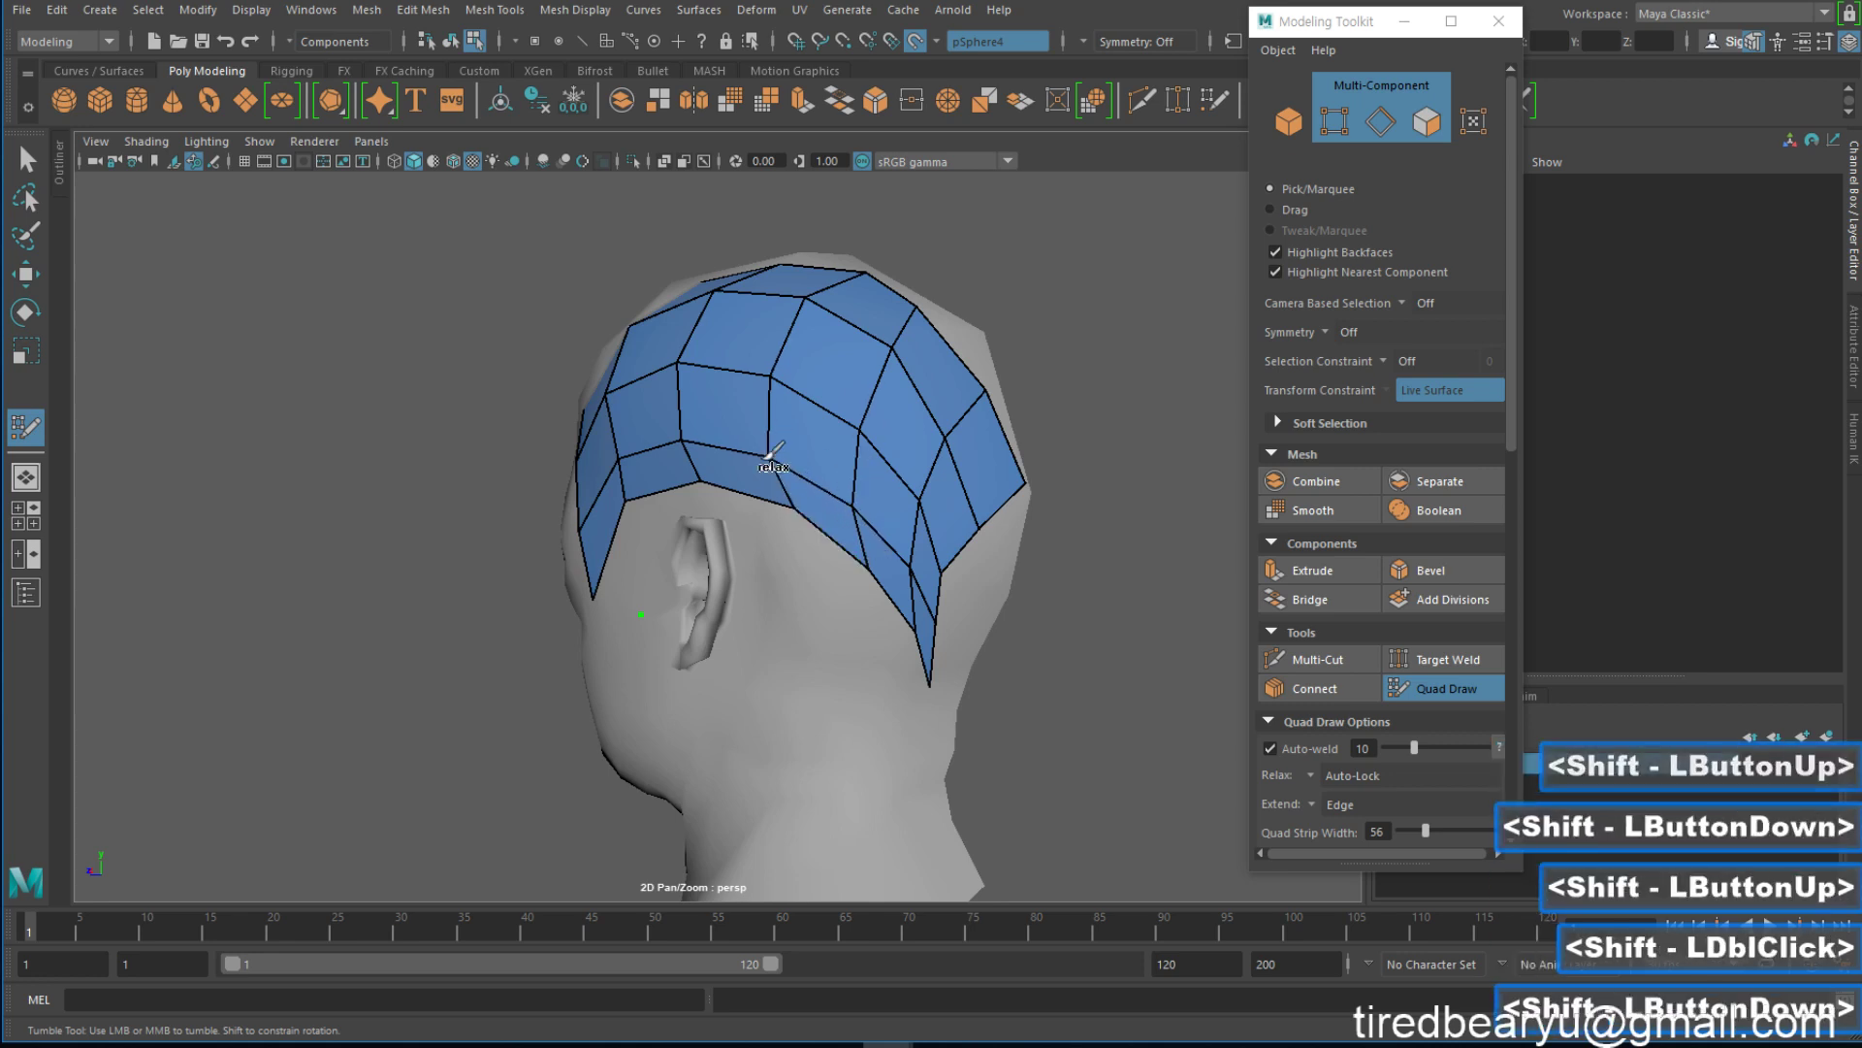
pyautogui.keyDown('shift'); pyautogui.moveTo(763, 449); pyautogui.dragTo(783, 452); pyautogui.keyUp('shift')
# Relax the lower rows of quads above and behind the ear
pyautogui.keyDown('alt'); pyautogui.moveTo(784, 452); pyautogui.dragTo(902, 483); pyautogui.keyUp('alt')
pyautogui.keyDown('shift'); pyautogui.moveTo(902, 476); pyautogui.dragTo(828, 465); pyautogui.keyUp('shift')
pyautogui.keyDown('shift'); pyautogui.moveTo(757, 531); pyautogui.dragTo(782, 539); pyautogui.keyUp('shift')
pyautogui.keyDown('shift'); pyautogui.moveTo(776, 546); pyautogui.dragTo(858, 561); pyautogui.keyUp('shift')
pyautogui.moveTo(863, 564)
pyautogui.keyDown('shift'); pyautogui.mouseDown()
pyautogui.moveTo(903, 582)
pyautogui.moveTo(937, 555)
pyautogui.mouseUp(); pyautogui.keyUp('shift')
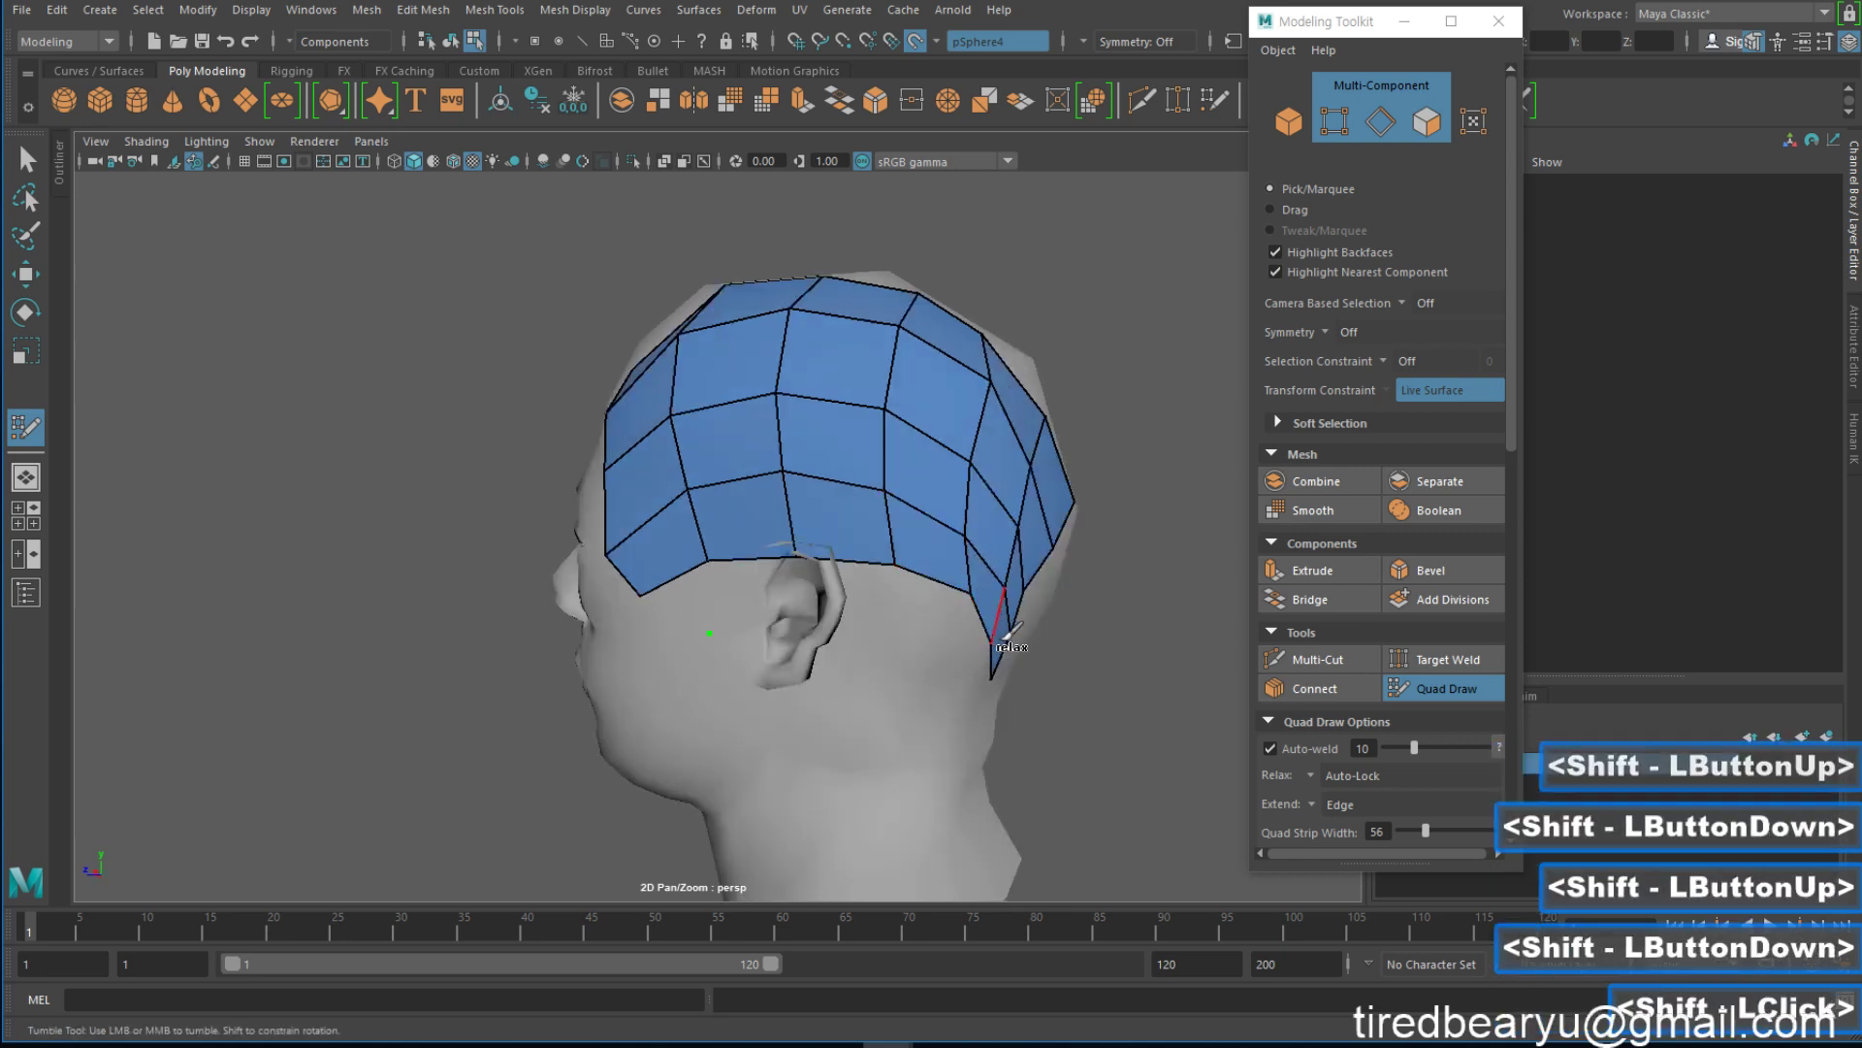
# Relax the quads at the back of the skull and the patch's lower rear corner behind the ear
pyautogui.keyDown('alt'); pyautogui.moveTo(1009, 640); pyautogui.dragTo(907, 568); pyautogui.keyUp('alt')
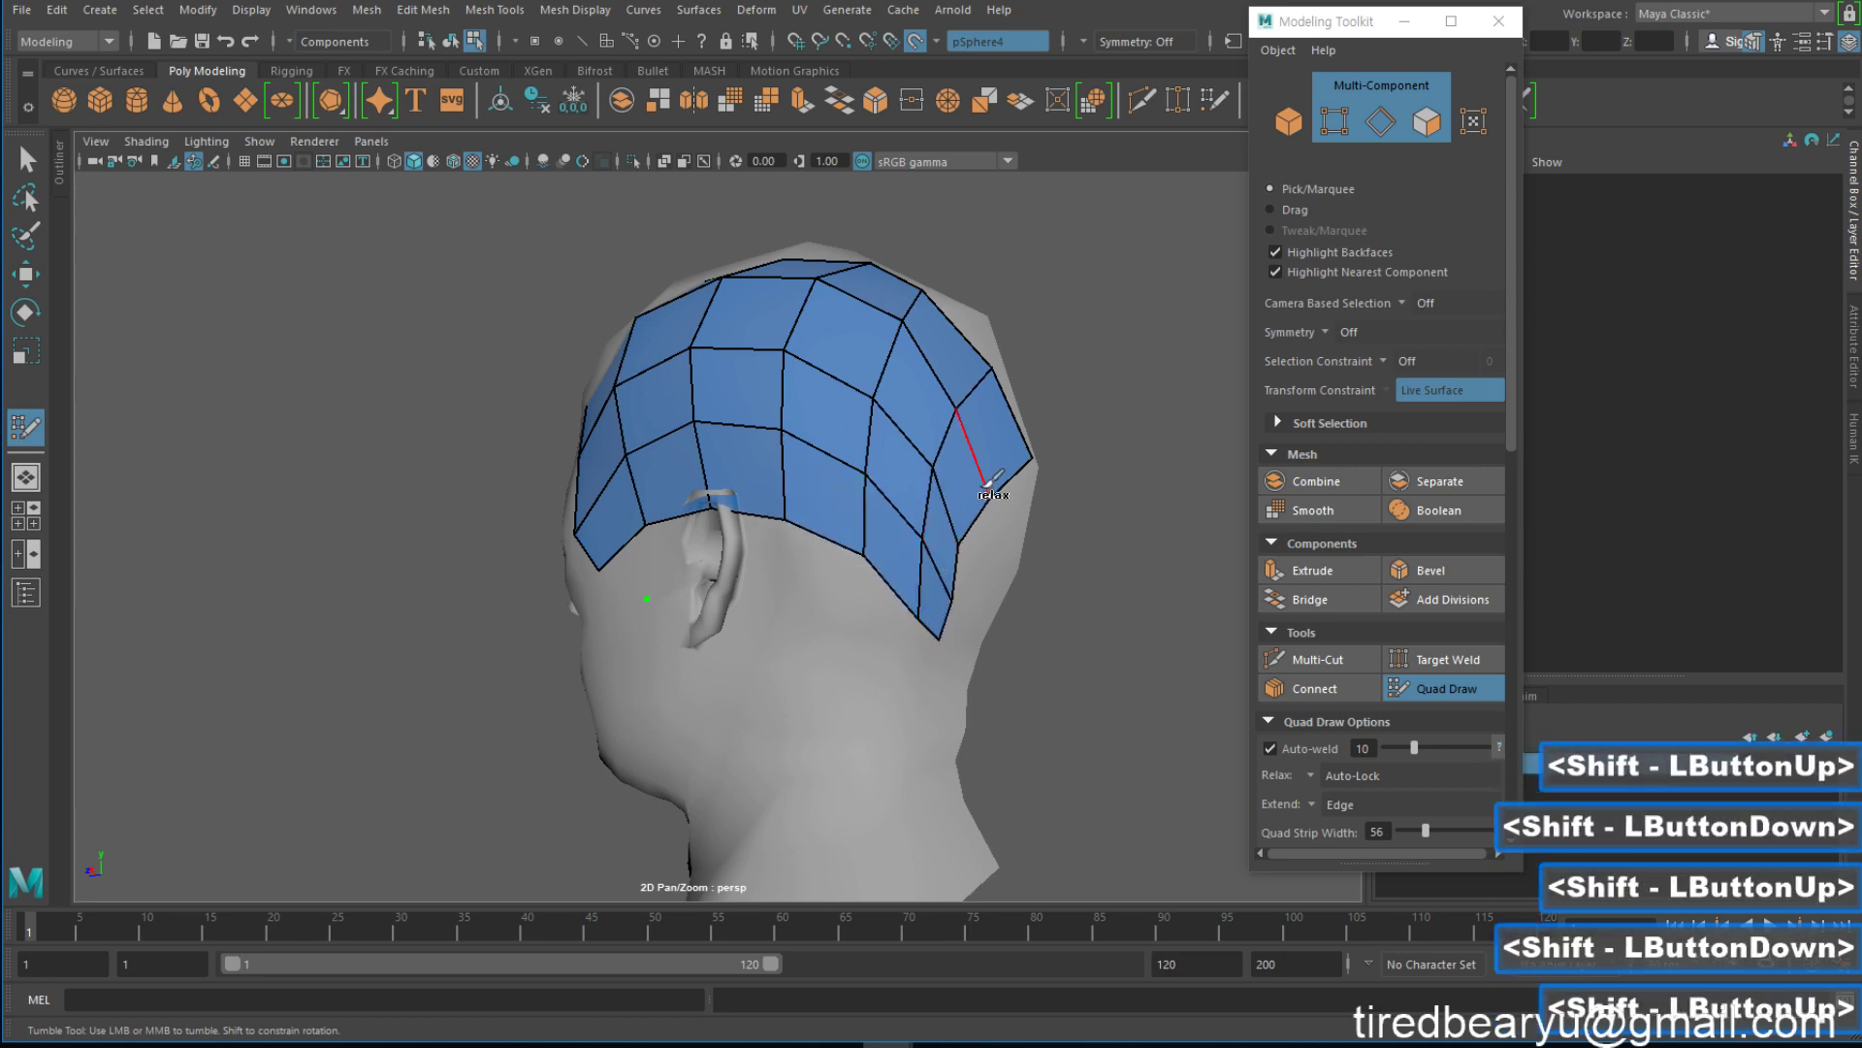
pyautogui.moveTo(1034, 446)
pyautogui.keyDown('alt'); pyautogui.mouseDown()
pyautogui.moveTo(912, 453)
pyautogui.moveTo(917, 484)
pyautogui.mouseUp(); pyautogui.keyUp('alt')
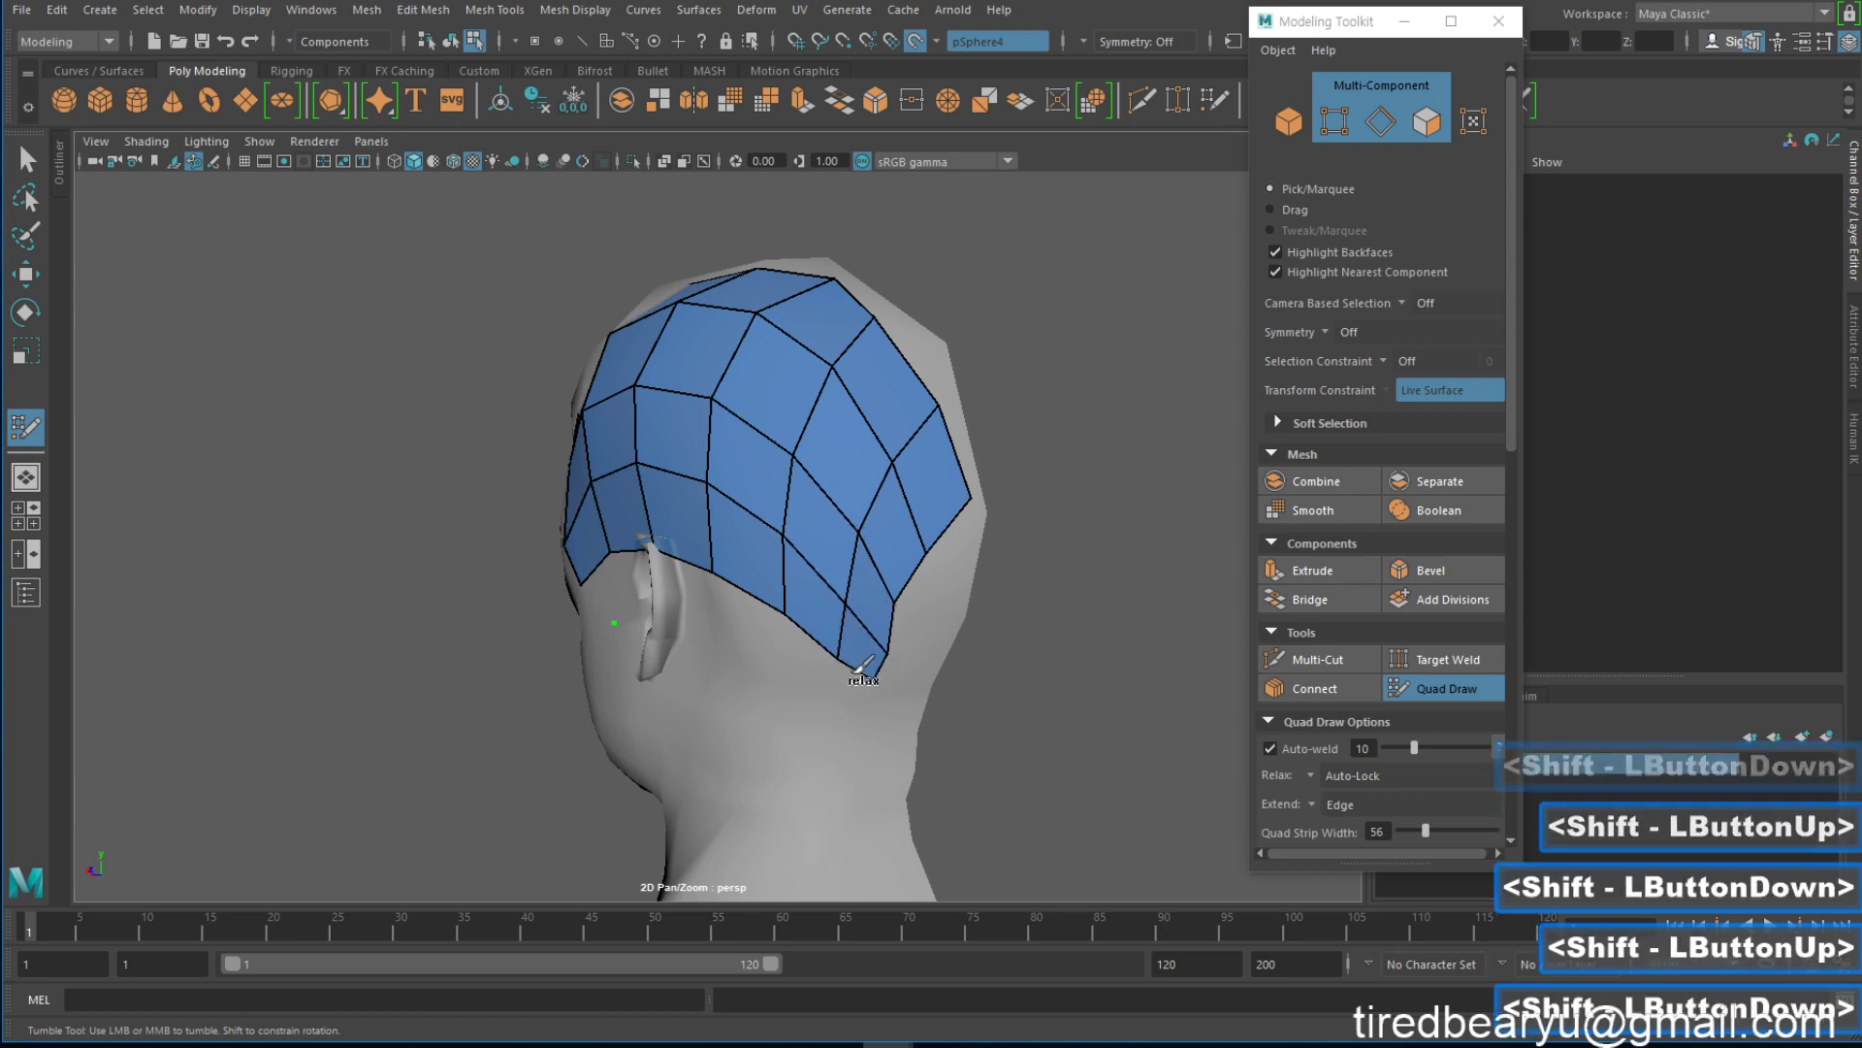
pyautogui.keyDown('shift'); pyautogui.doubleClick(776, 536); pyautogui.keyUp('shift')
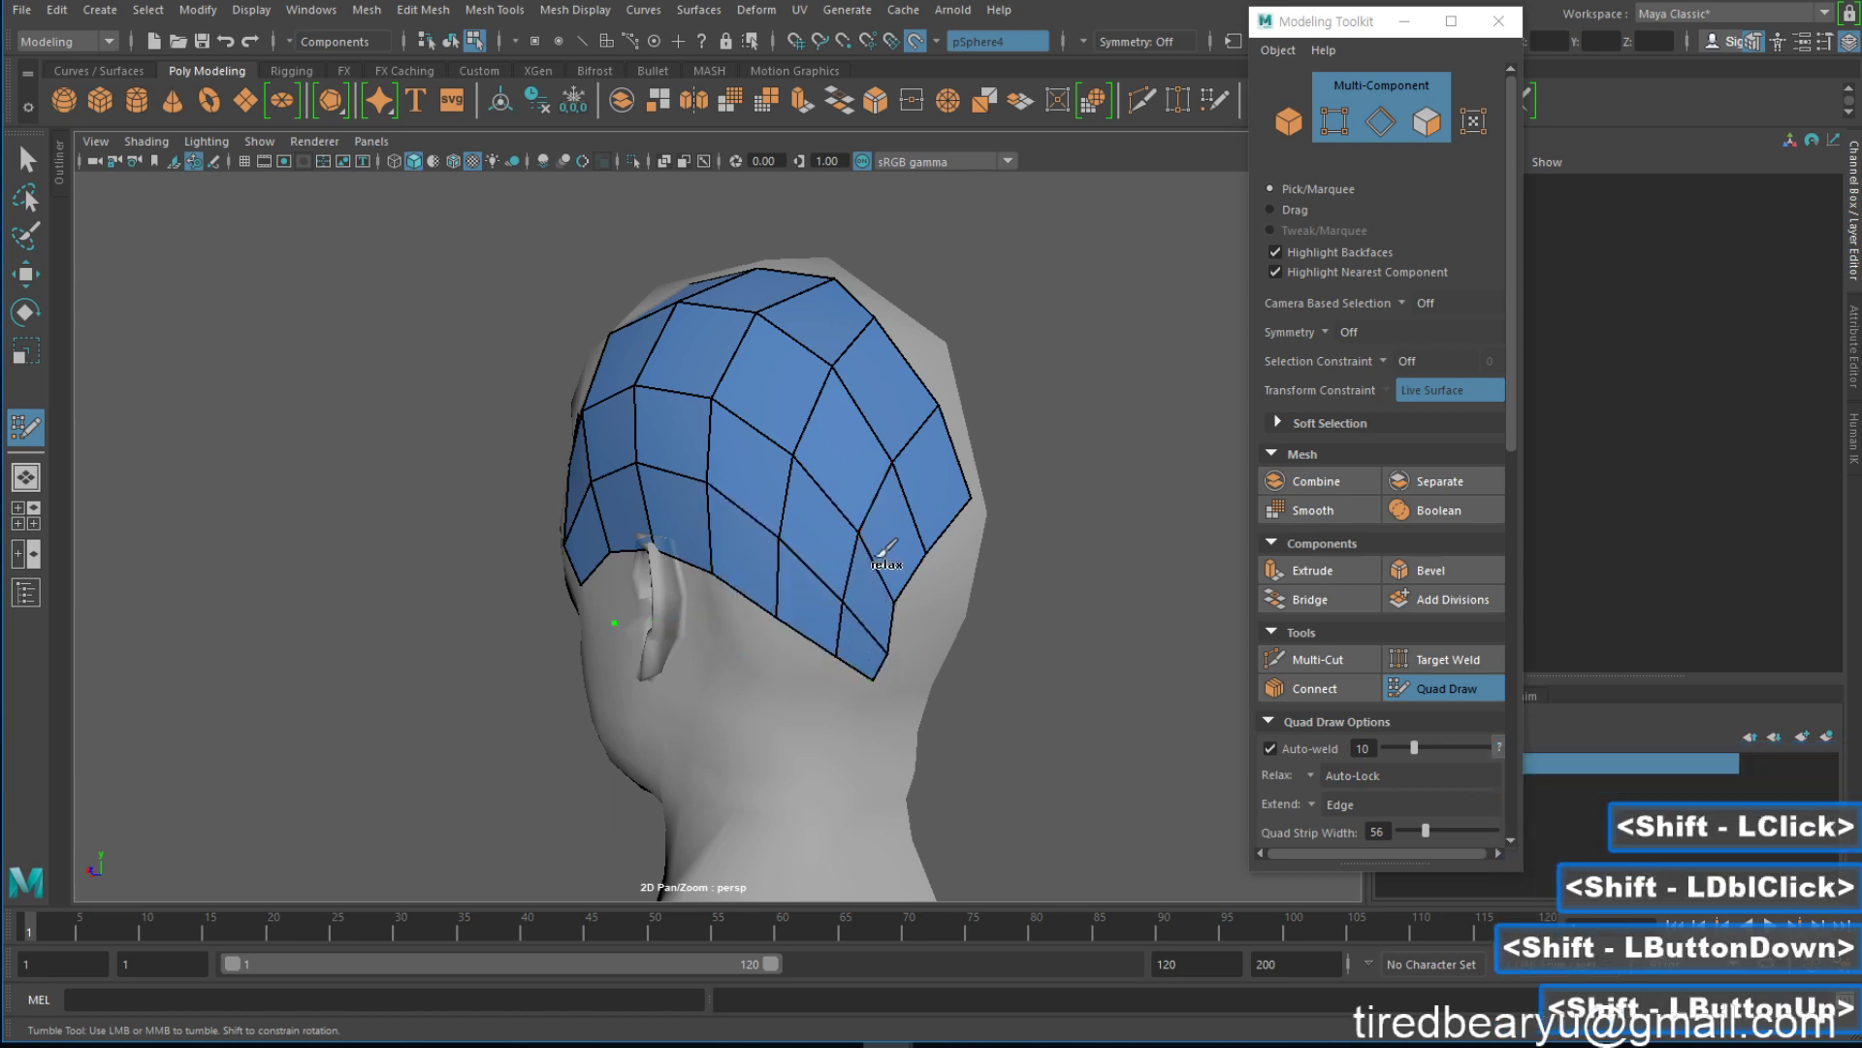
# Relax the quads on the temple, above the ear and along the patch's lower rear border
pyautogui.keyDown('alt'); pyautogui.moveTo(1015, 484); pyautogui.dragTo(978, 426); pyautogui.keyUp('alt')
pyautogui.moveTo(764, 456)
pyautogui.keyDown('shift'); pyautogui.mouseDown()
pyautogui.moveTo(757, 417)
pyautogui.moveTo(803, 429)
pyautogui.mouseUp(); pyautogui.keyUp('shift')
pyautogui.keyDown('shift'); pyautogui.moveTo(803, 429); pyautogui.dragTo(805, 427); pyautogui.keyUp('shift')
pyautogui.keyDown('shift'); pyautogui.moveTo(795, 559); pyautogui.dragTo(831, 559); pyautogui.keyUp('shift')
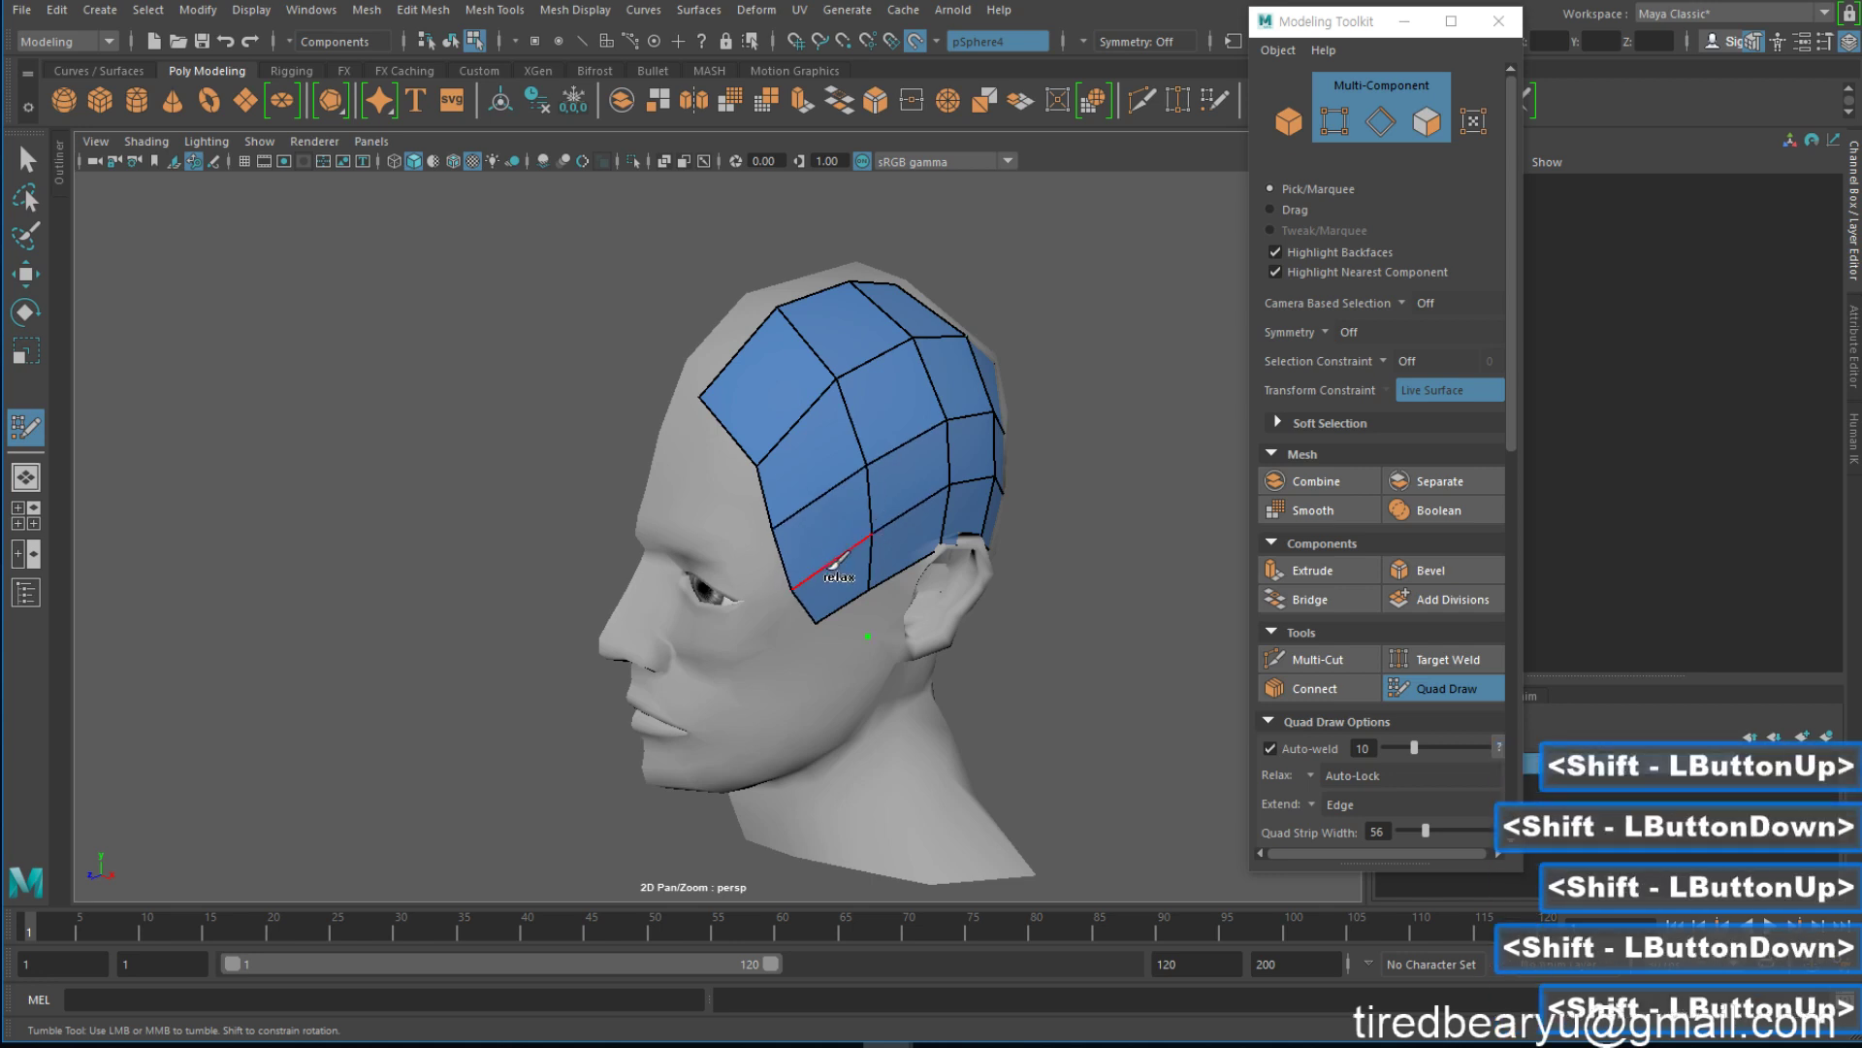
pyautogui.moveTo(862, 531)
pyautogui.keyDown('shift'); pyautogui.mouseDown()
pyautogui.moveTo(829, 543)
pyautogui.moveTo(975, 509)
pyautogui.moveTo(941, 572)
pyautogui.mouseUp(); pyautogui.keyUp('shift')
pyautogui.keyDown('shift'); pyautogui.moveTo(993, 646); pyautogui.dragTo(970, 640); pyautogui.keyUp('shift')
pyautogui.keyDown('shift'); pyautogui.click(949, 661); pyautogui.keyUp('shift')
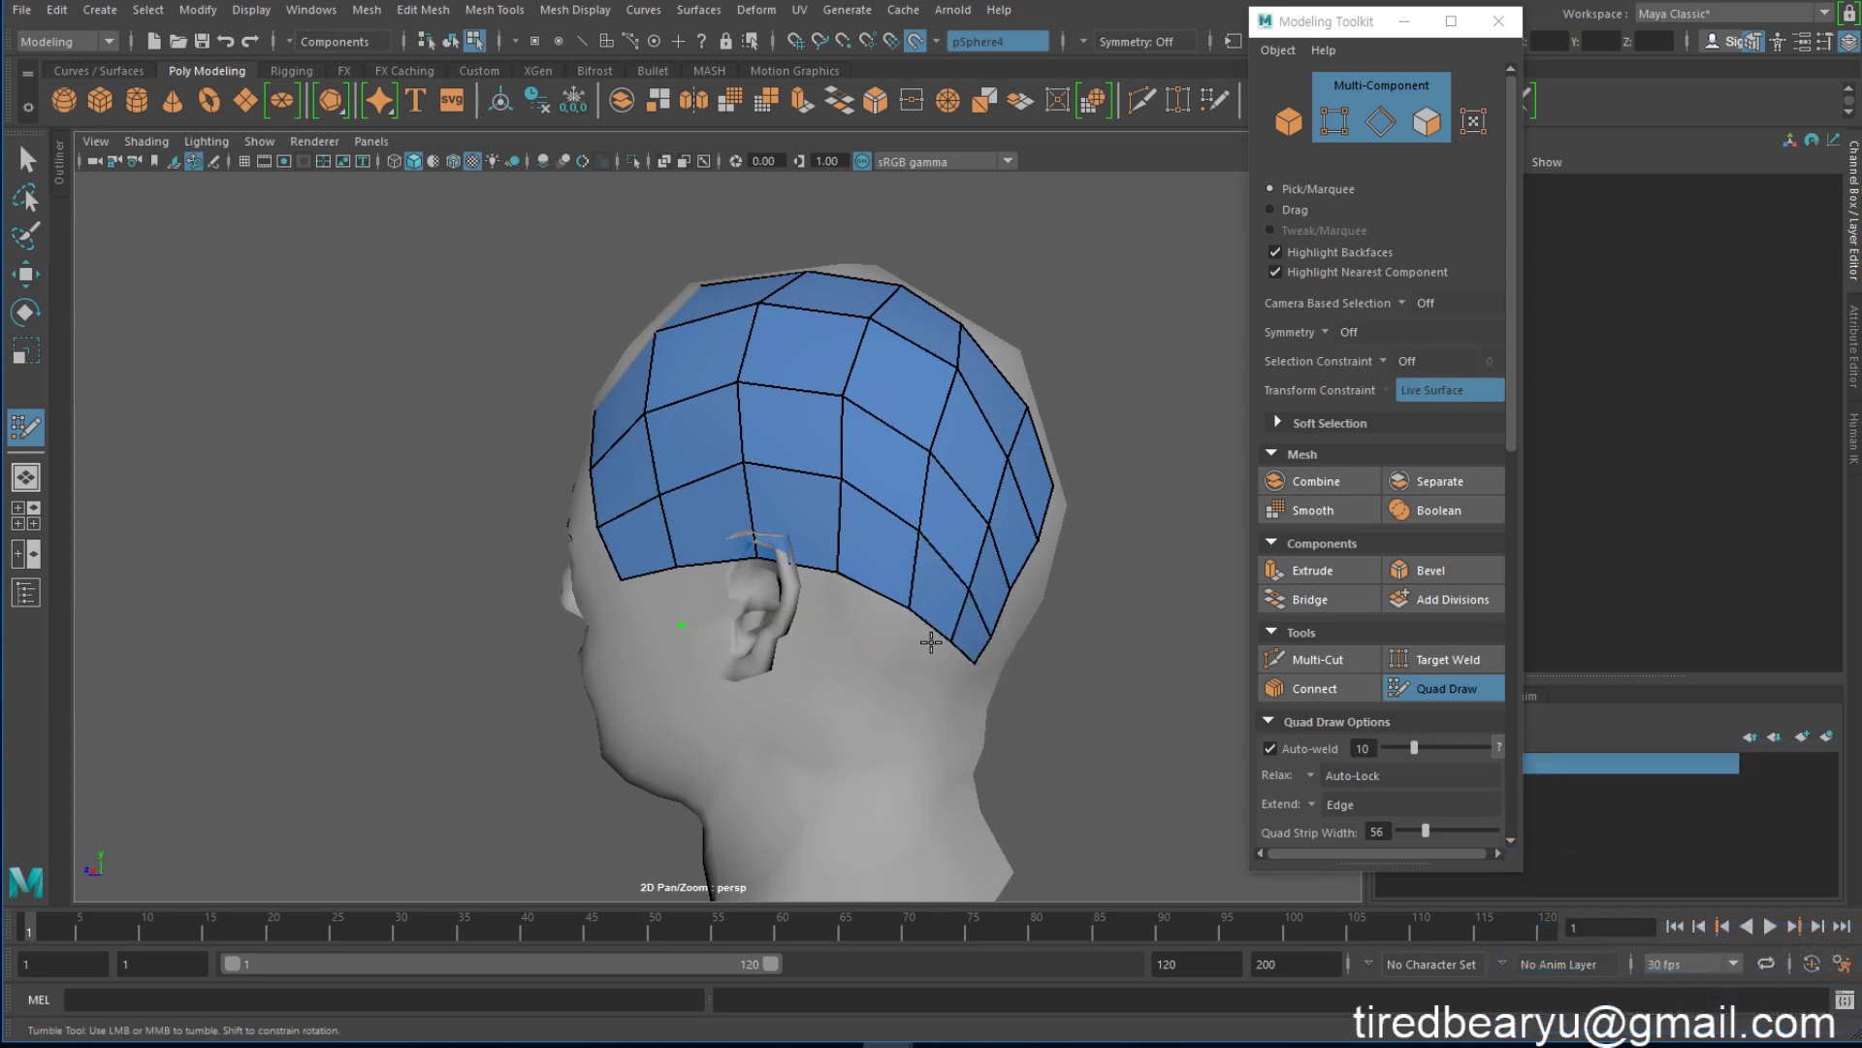
# Try to extend the forehead edge and the patch's border toward the head's midline, relaxing the new quads on the crown
pyautogui.keyDown('alt'); pyautogui.moveTo(749, 465); pyautogui.dragTo(840, 311); pyautogui.keyUp('alt')
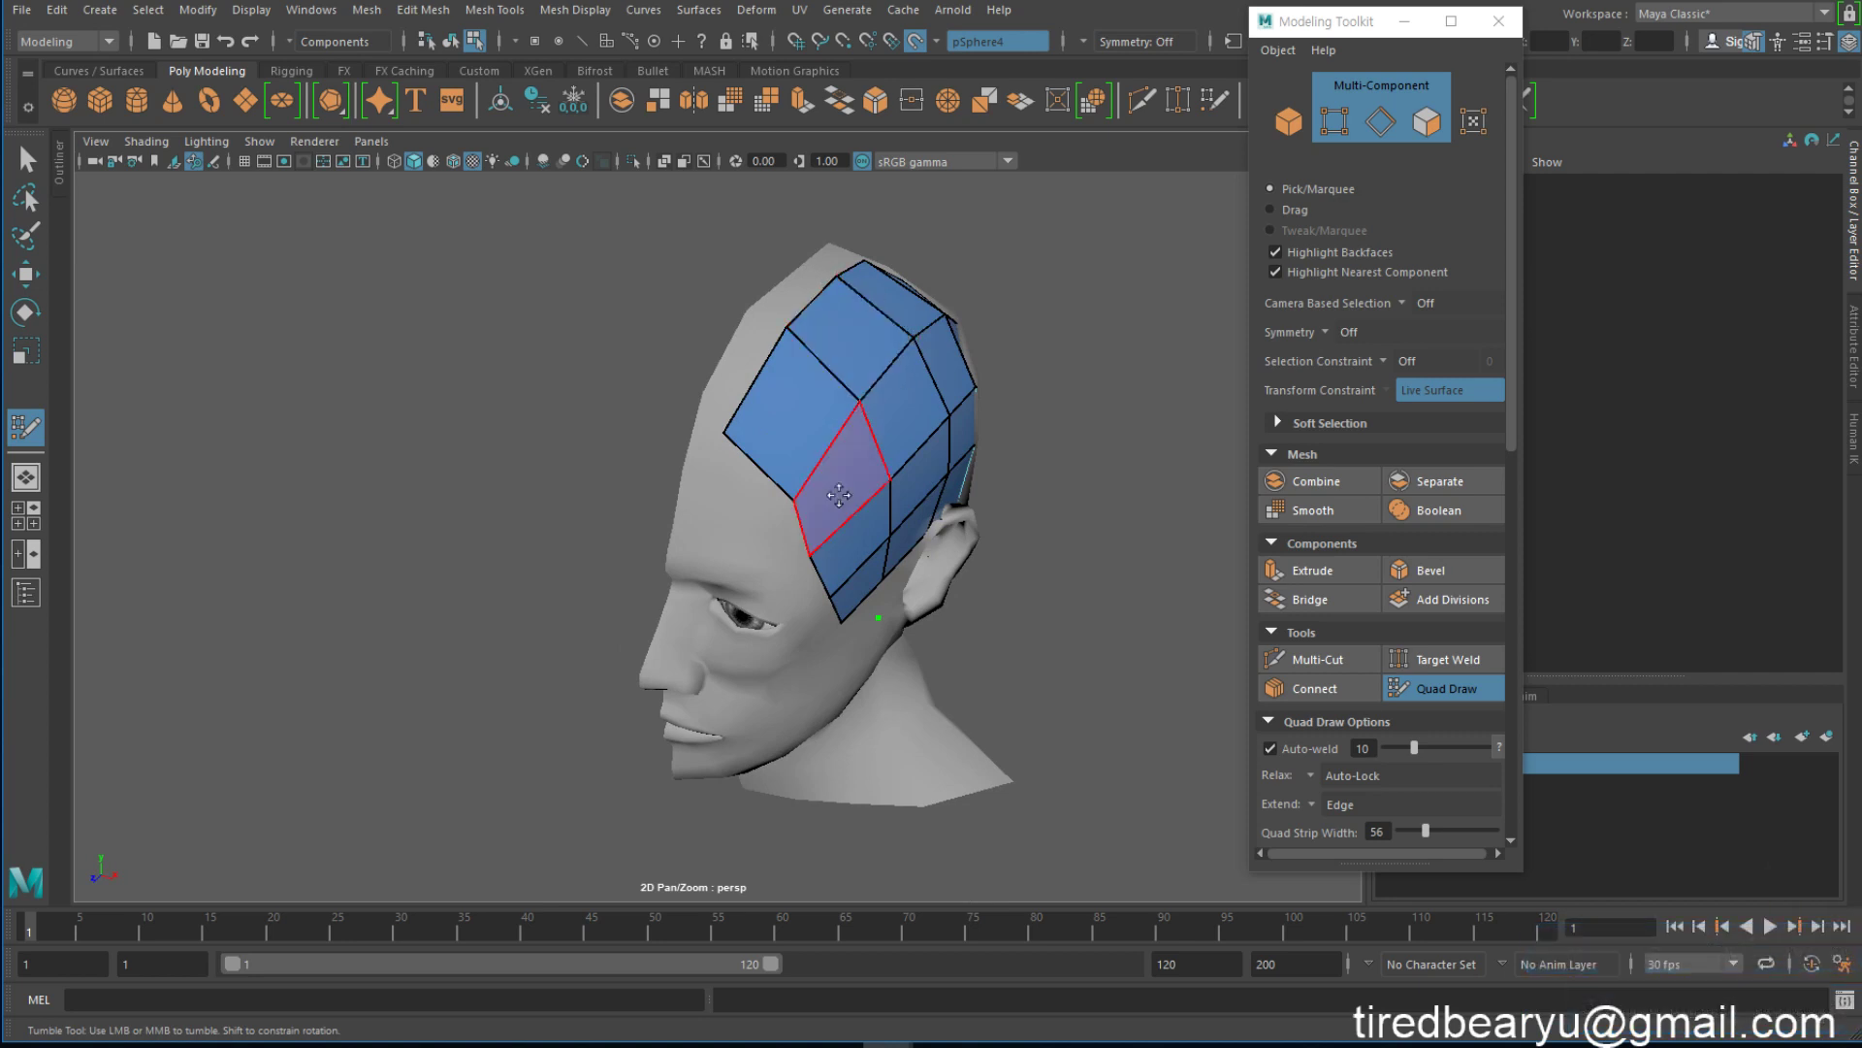
pyautogui.keyDown('alt'); pyautogui.moveTo(839, 495); pyautogui.dragTo(744, 360); pyautogui.keyUp('alt')
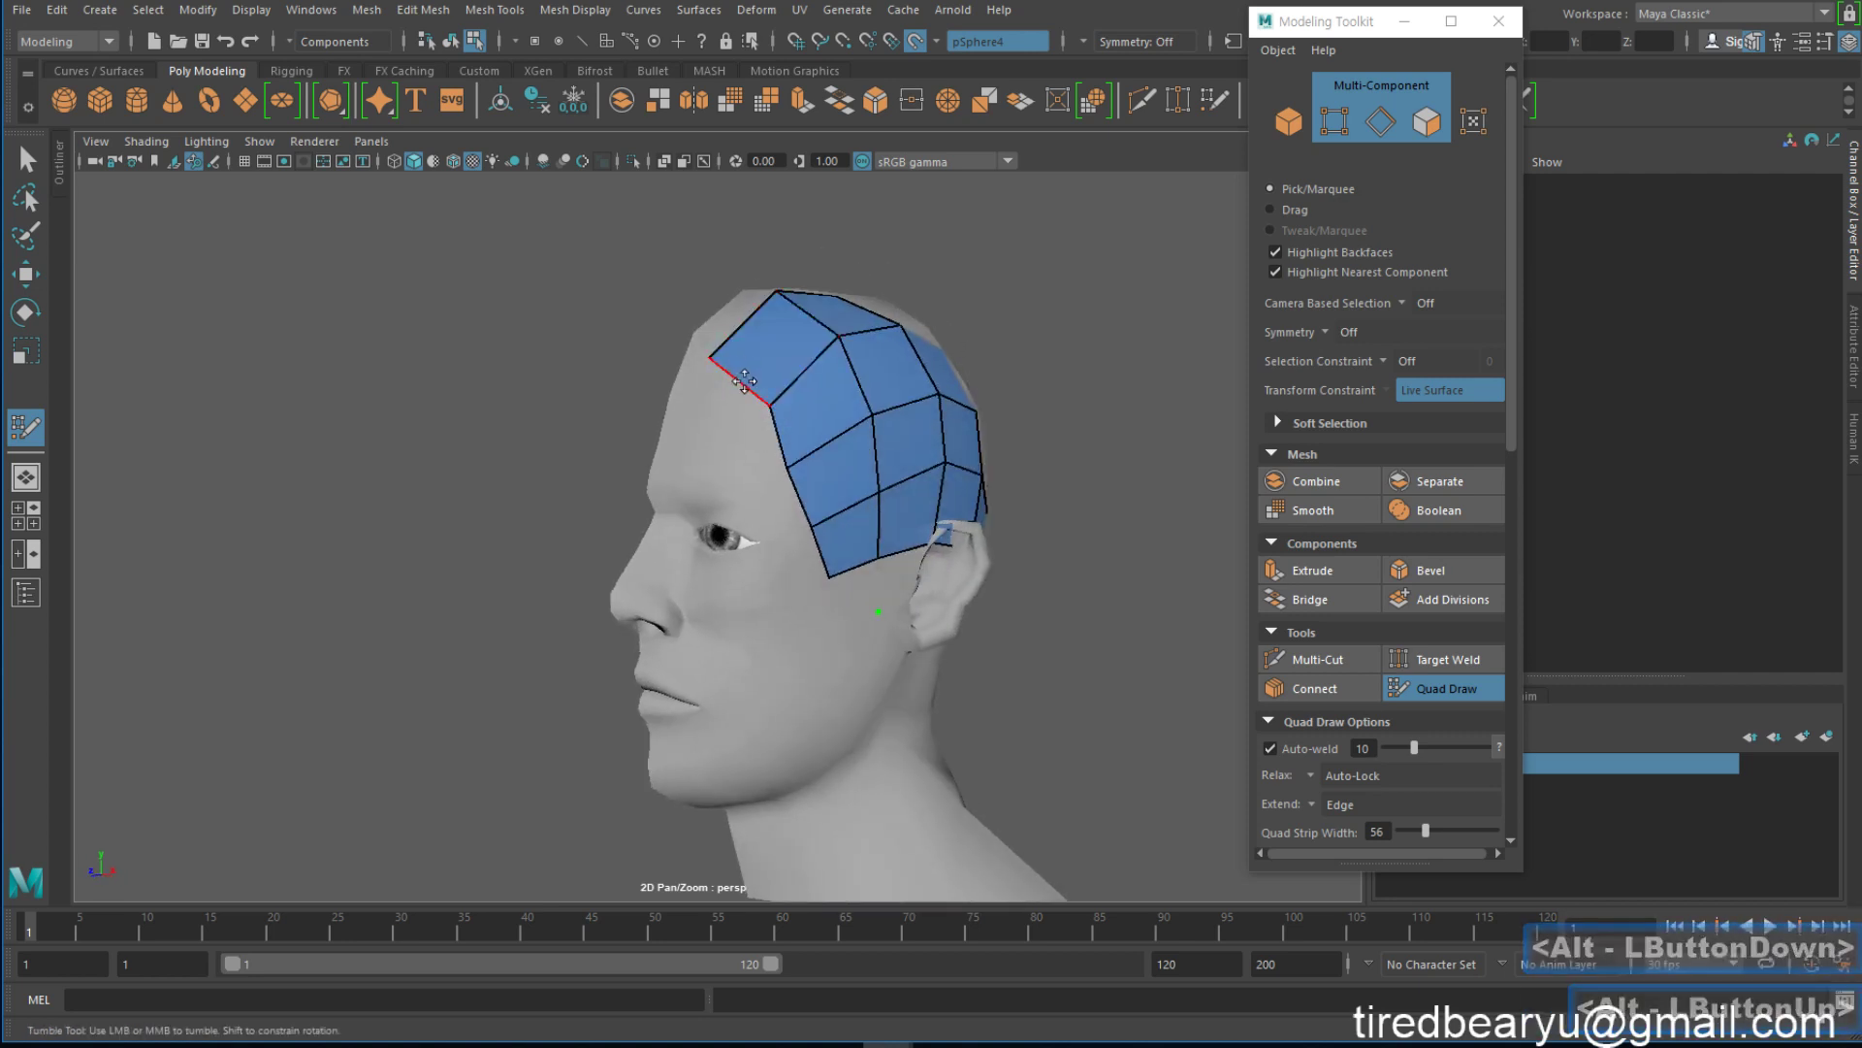
pyautogui.press('Tab')
pyautogui.moveTo(744, 383); pyautogui.dragTo(745, 492)
pyautogui.press('Tab')
pyautogui.moveTo(755, 336); pyautogui.dragTo(682, 300, button='middle')
pyautogui.keyDown('alt'); pyautogui.moveTo(683, 301); pyautogui.dragTo(859, 484); pyautogui.keyUp('alt')
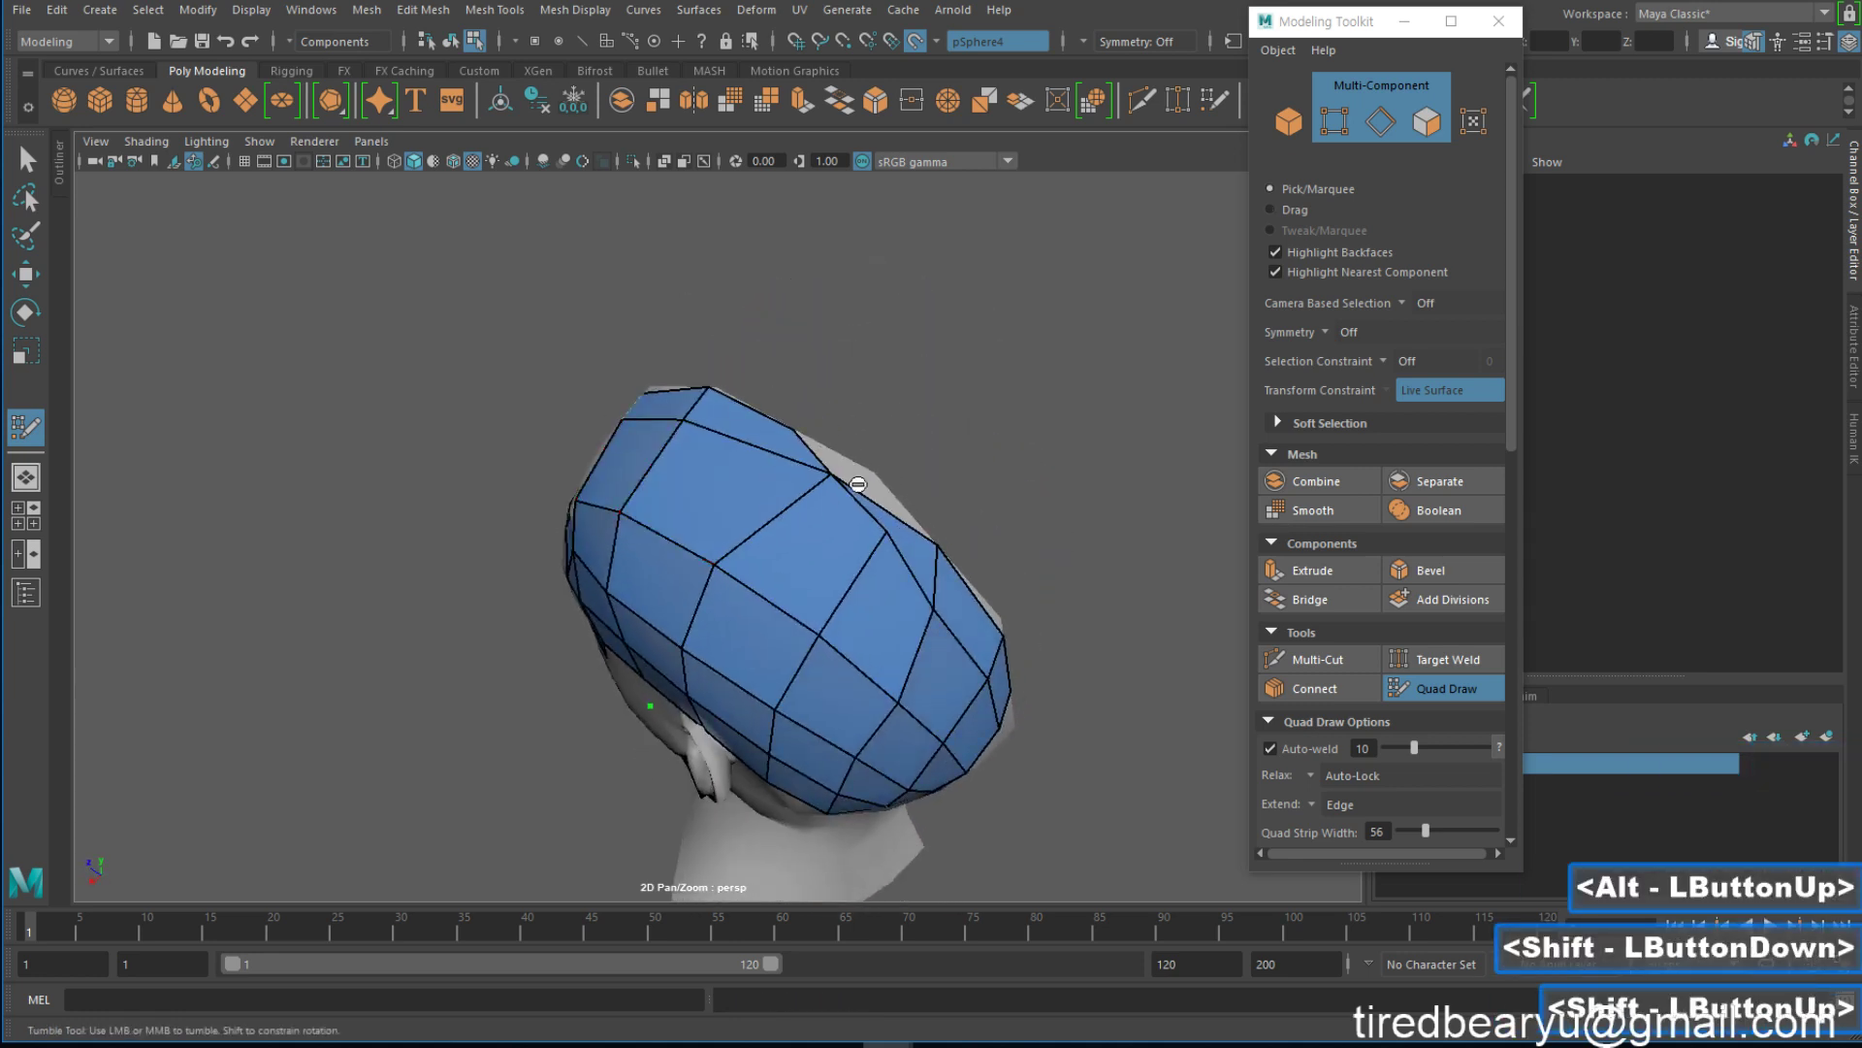
pyautogui.keyDown('shift'); pyautogui.click(864, 454); pyautogui.keyUp('shift')
pyautogui.keyDown('shift'); pyautogui.click(876, 482); pyautogui.keyUp('shift')
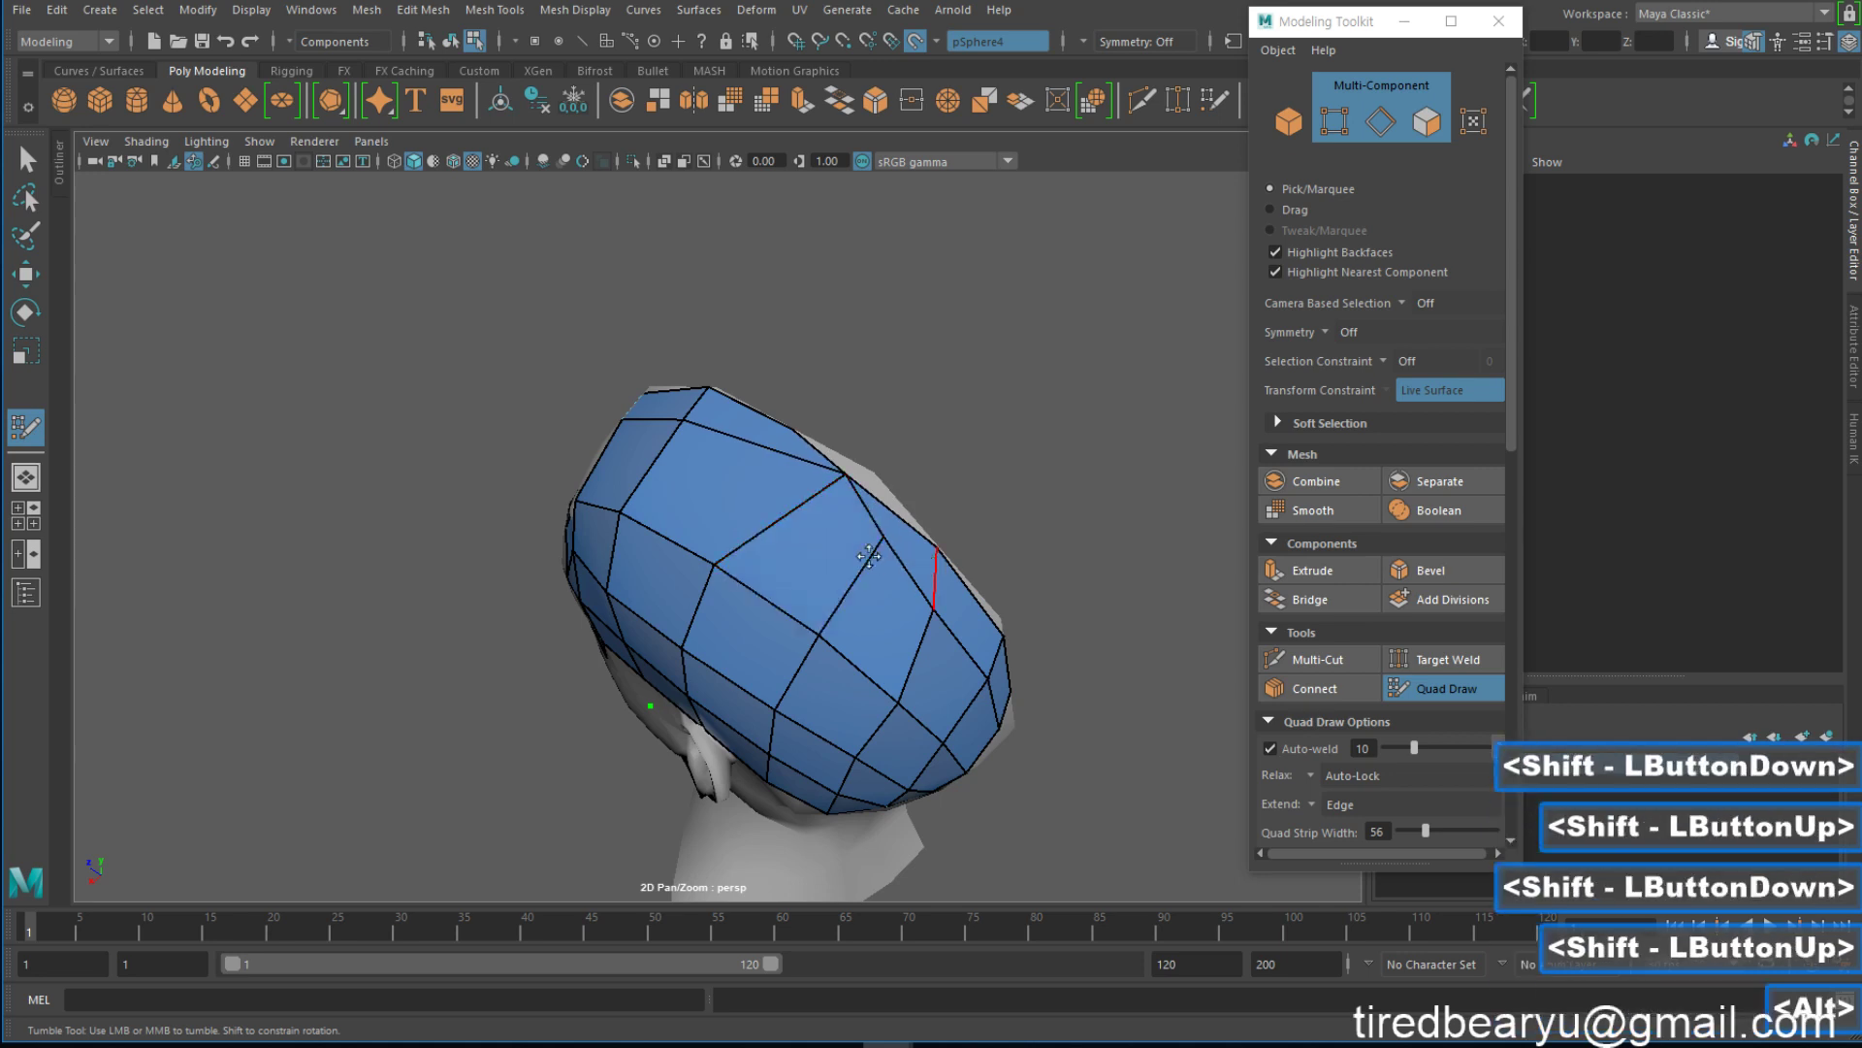
# Undo the latest border extensions and relax strokes on the Quad Draw patch
pyautogui.keyDown('alt'); pyautogui.moveTo(935, 588); pyautogui.dragTo(827, 537); pyautogui.keyUp('alt')
pyautogui.press('z')
pyautogui.press('z')
pyautogui.press('z')
pyautogui.press('z')
pyautogui.press('z')
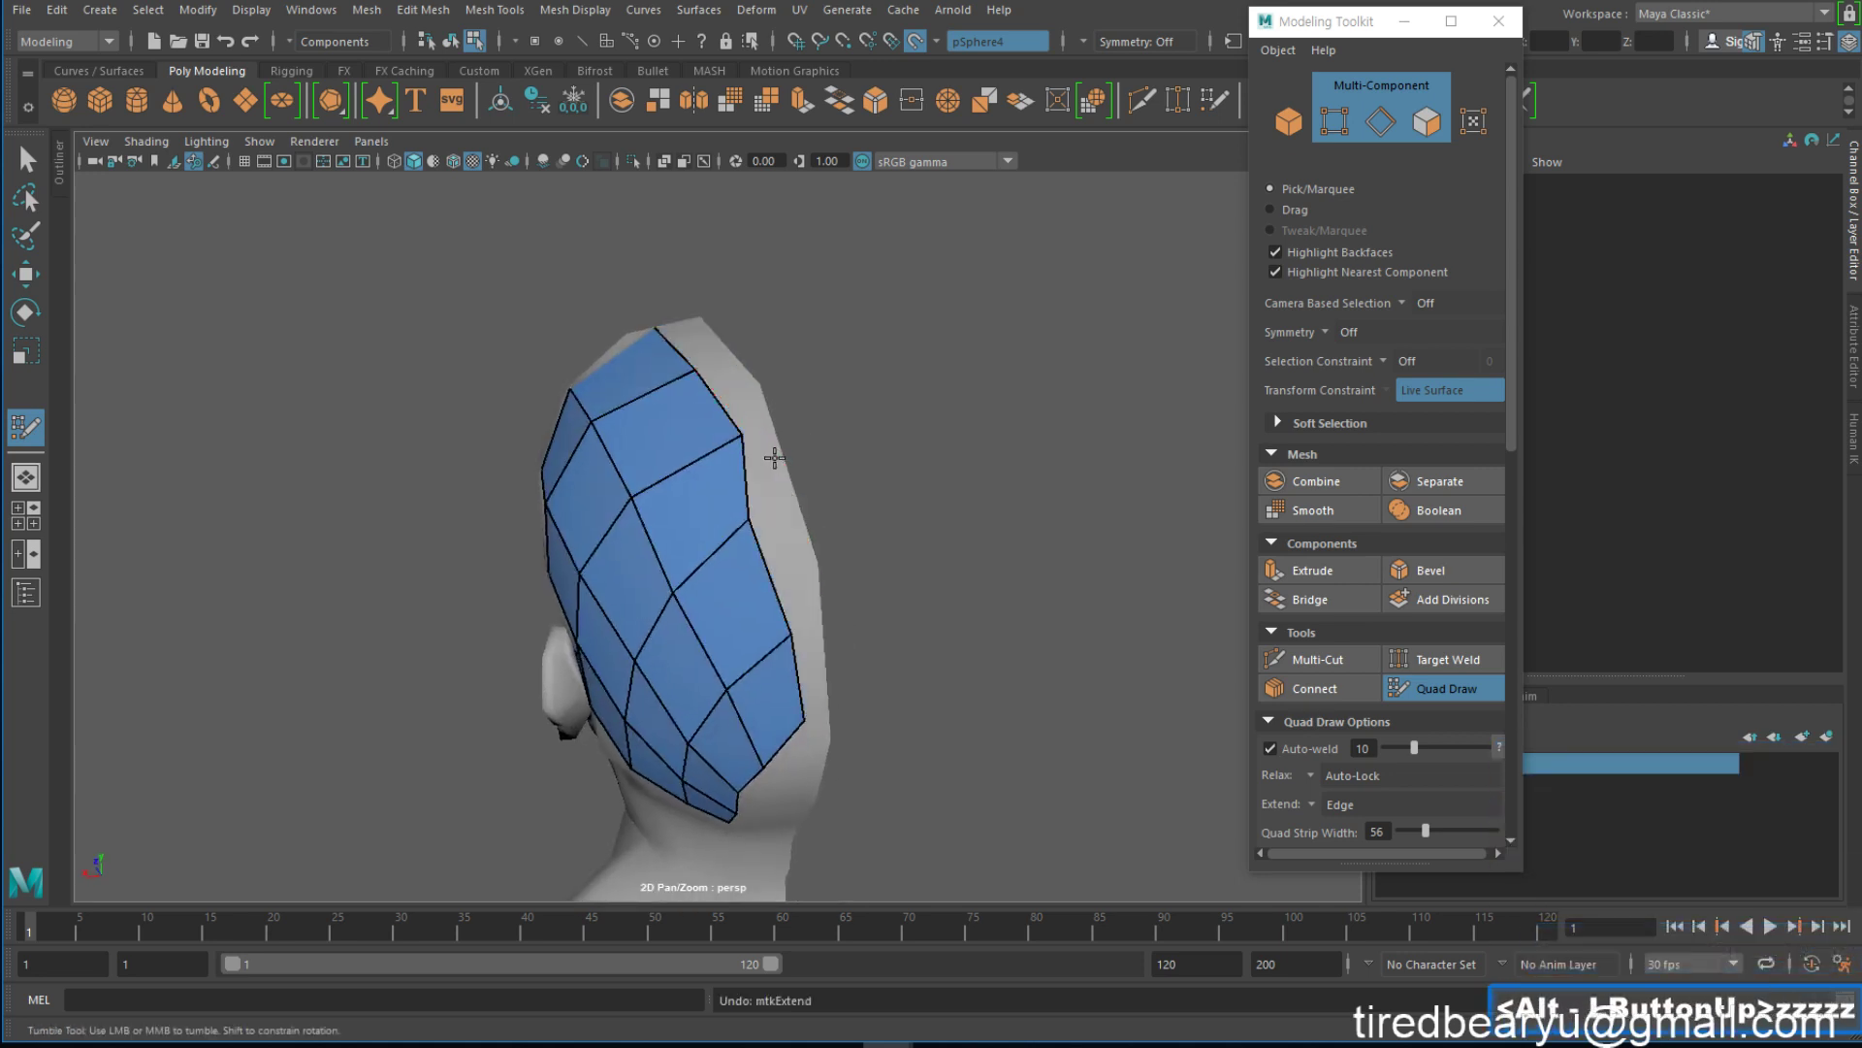
# Extend the patch's border loop outward into a new strip of quads toward the head's midline
pyautogui.keyDown('alt'); pyautogui.moveTo(784, 461); pyautogui.dragTo(734, 501); pyautogui.keyUp('alt')
pyautogui.press('Tab')
pyautogui.moveTo(695, 563); pyautogui.dragTo(750, 565, button='middle')
# Relax the extended strip of quads at the back of the head and over the crown
pyautogui.moveTo(862, 481)
pyautogui.keyDown('alt'); pyautogui.mouseDown()
pyautogui.moveTo(844, 499)
pyautogui.moveTo(598, 478)
pyautogui.moveTo(439, 421)
pyautogui.moveTo(829, 402)
pyautogui.moveTo(813, 551)
pyautogui.moveTo(791, 541)
pyautogui.moveTo(885, 499)
pyautogui.moveTo(772, 493)
pyautogui.moveTo(840, 529)
pyautogui.mouseUp(); pyautogui.keyUp('alt')
pyautogui.keyDown('shift'); pyautogui.moveTo(844, 547); pyautogui.dragTo(842, 571); pyautogui.keyUp('shift')
pyautogui.keyDown('shift'); pyautogui.moveTo(836, 562); pyautogui.dragTo(831, 554); pyautogui.keyUp('shift')
pyautogui.moveTo(869, 468)
pyautogui.keyDown('alt'); pyautogui.mouseDown()
pyautogui.moveTo(809, 446)
pyautogui.moveTo(902, 411)
pyautogui.moveTo(937, 355)
pyautogui.moveTo(904, 363)
pyautogui.mouseUp(); pyautogui.keyUp('alt')
pyautogui.moveTo(859, 367)
pyautogui.keyDown('shift'); pyautogui.mouseDown()
pyautogui.moveTo(830, 380)
pyautogui.moveTo(842, 411)
pyautogui.mouseUp(); pyautogui.keyUp('shift')
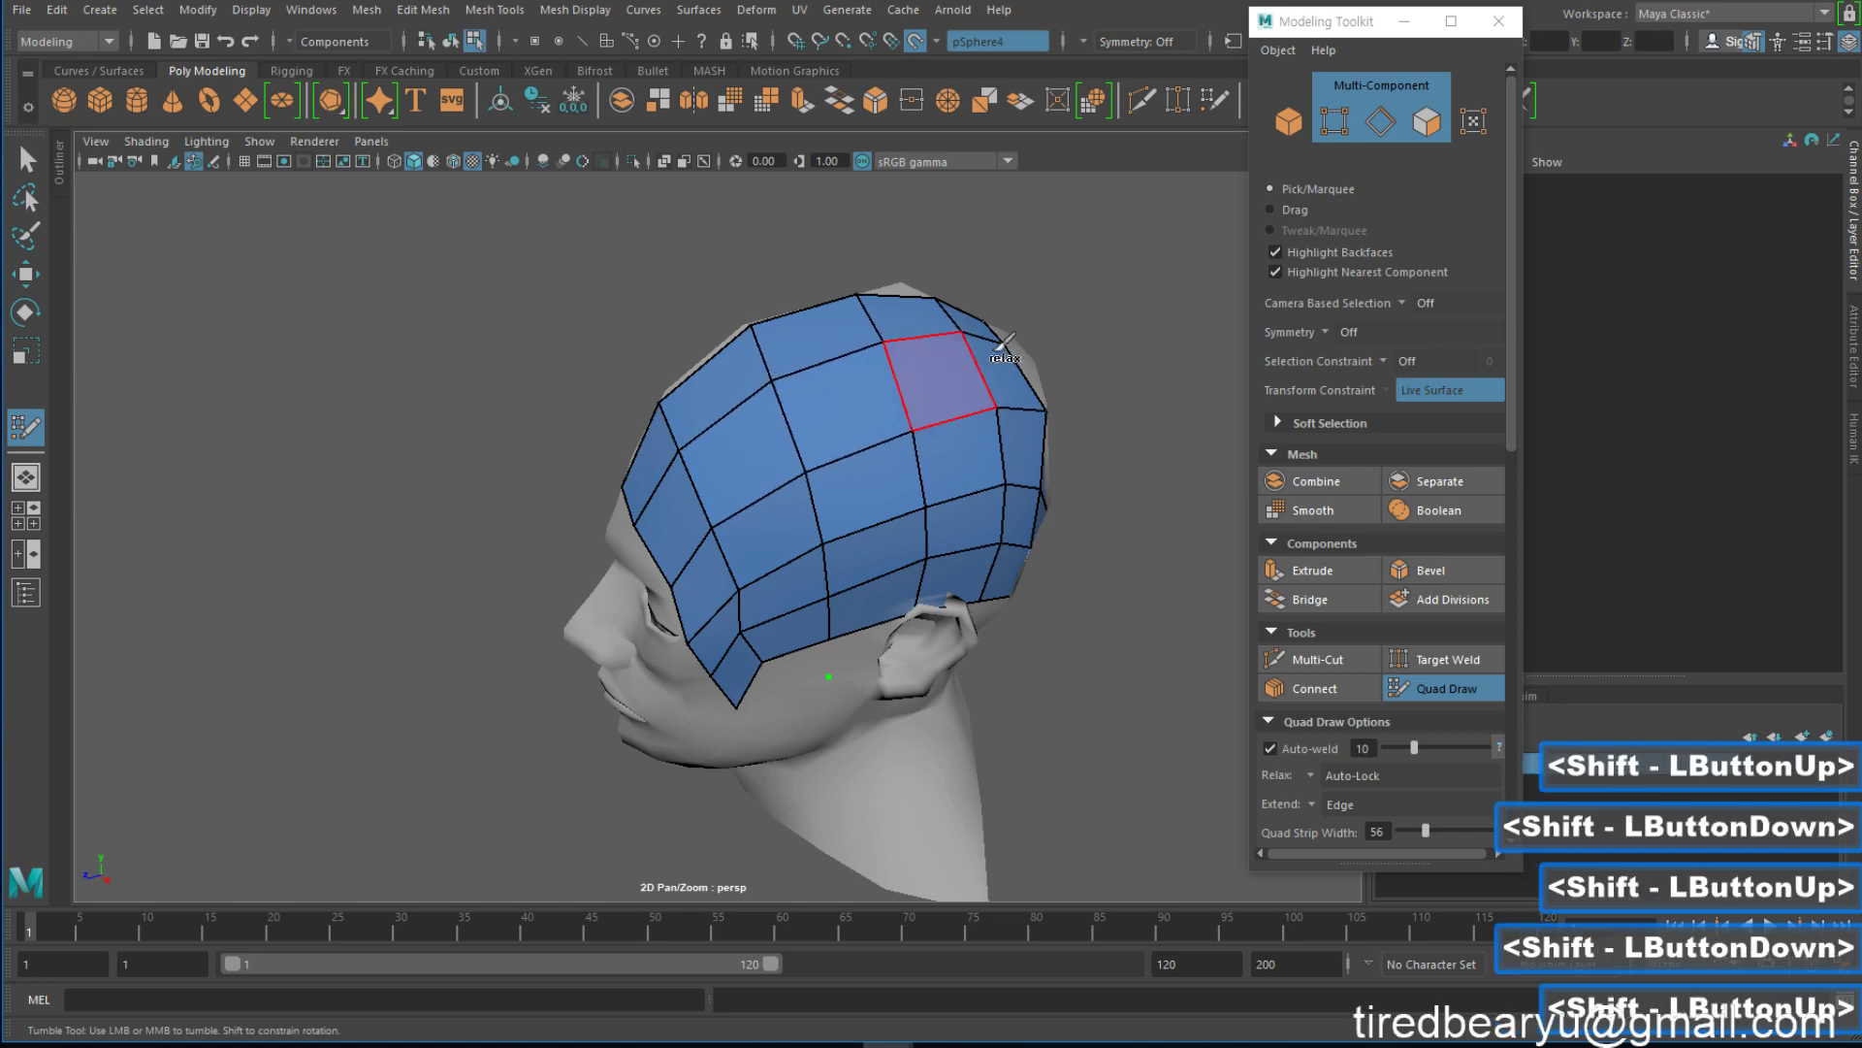
pyautogui.moveTo(1003, 352)
pyautogui.keyDown('shift'); pyautogui.mouseDown()
pyautogui.moveTo(1025, 365)
pyautogui.moveTo(1026, 329)
pyautogui.mouseUp(); pyautogui.keyUp('shift')
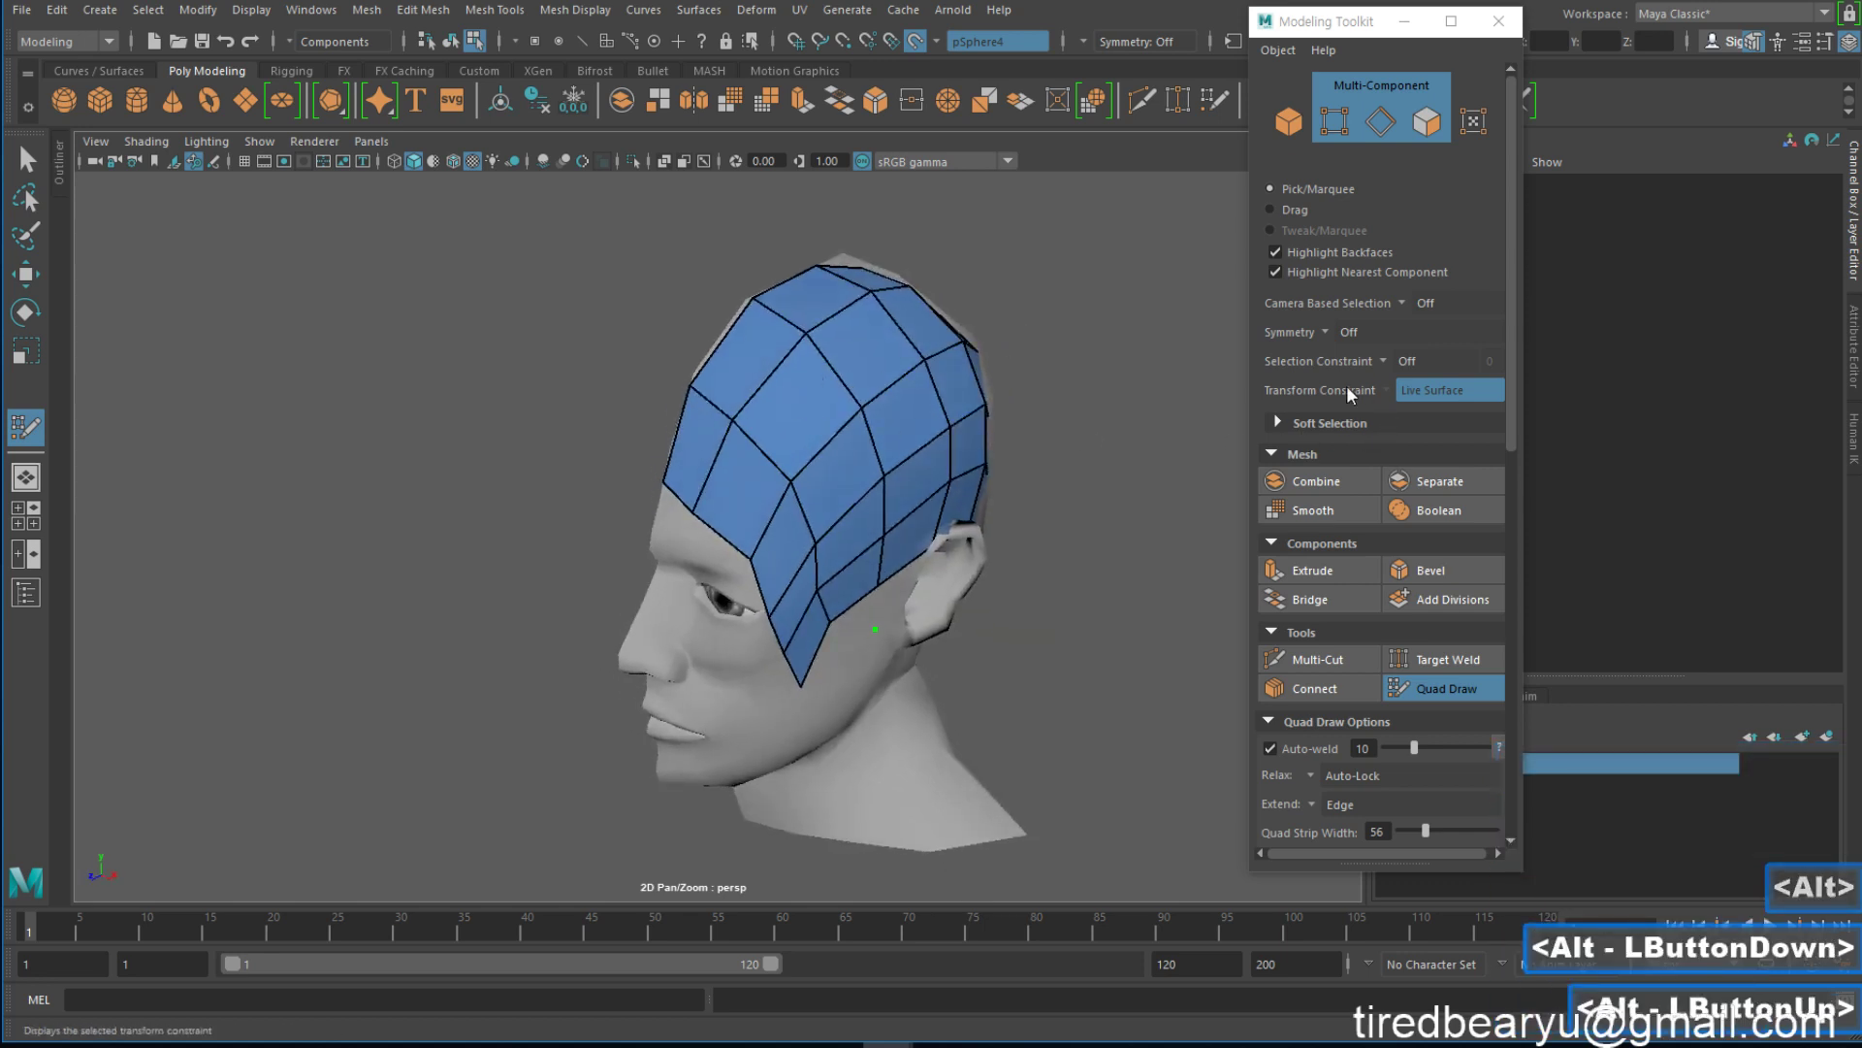
# Set the Quad Draw Relax option to All vertices and relax the quads across the forehead and temple
pyautogui.scroll(-3, 1387, 592)
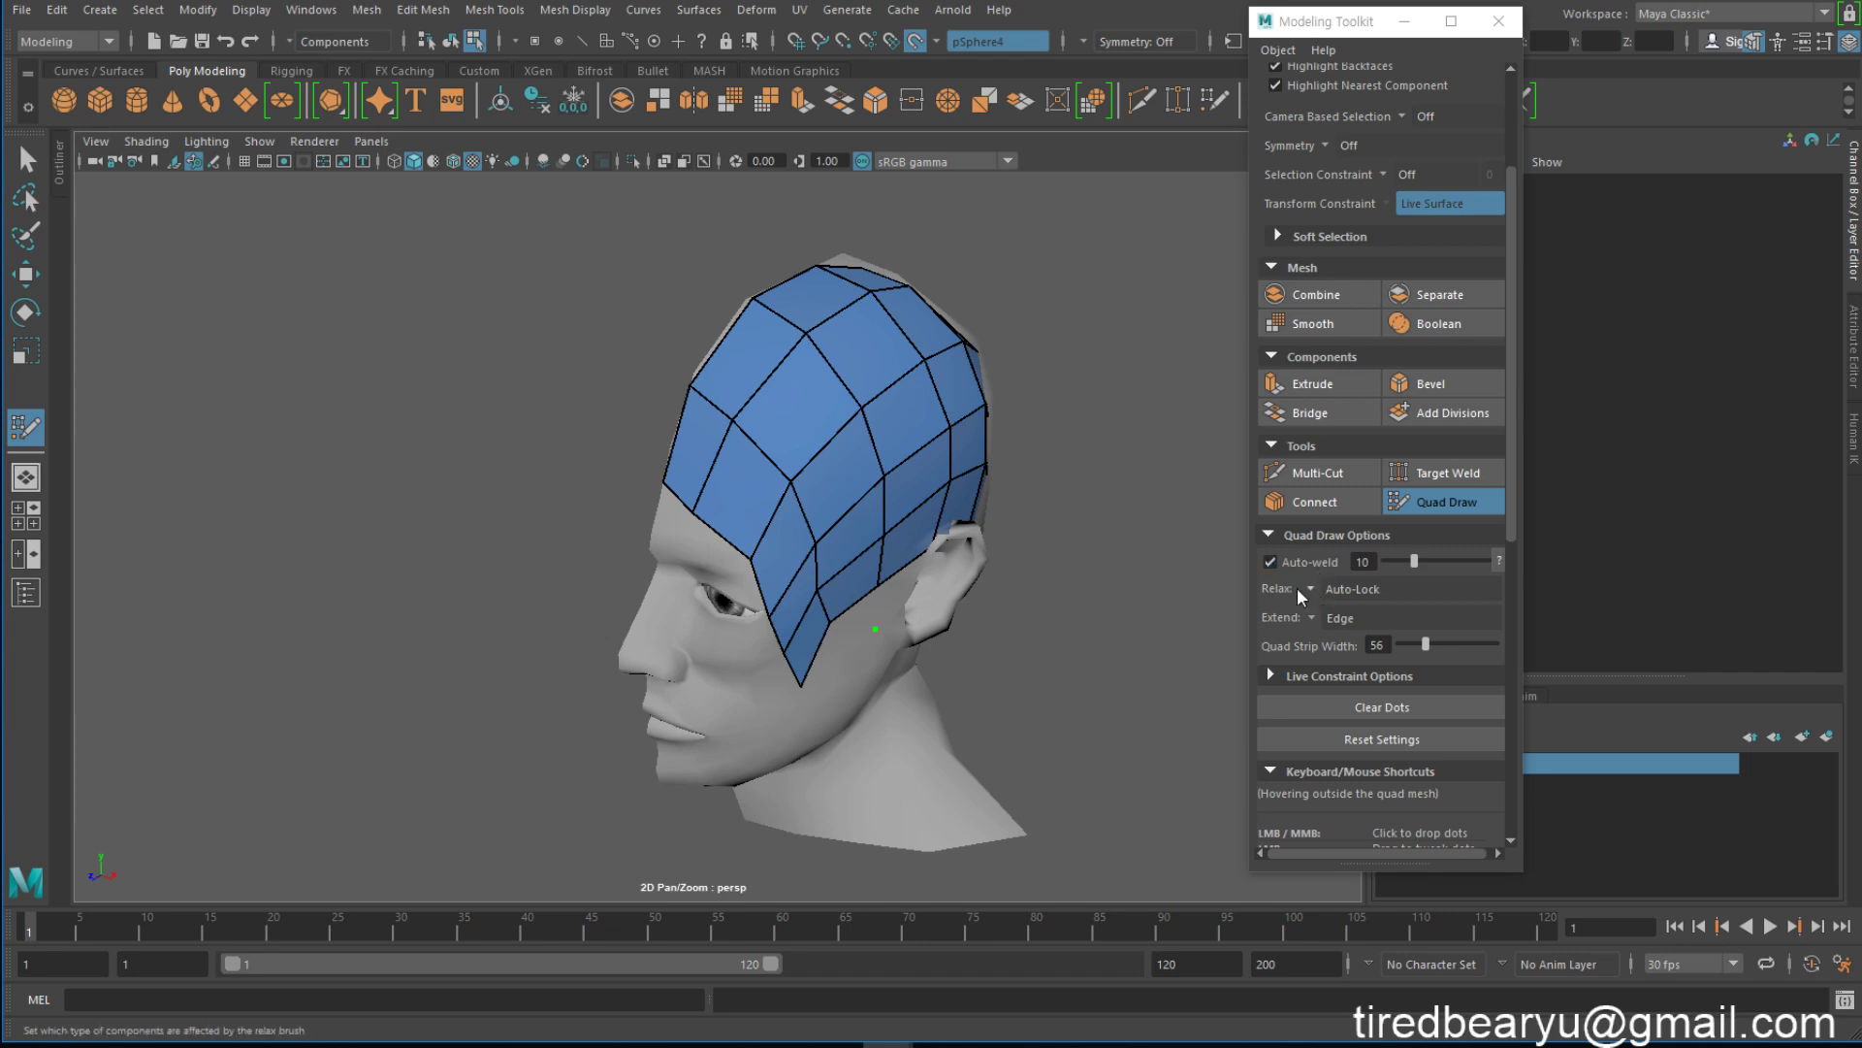
pyautogui.click(1325, 588)
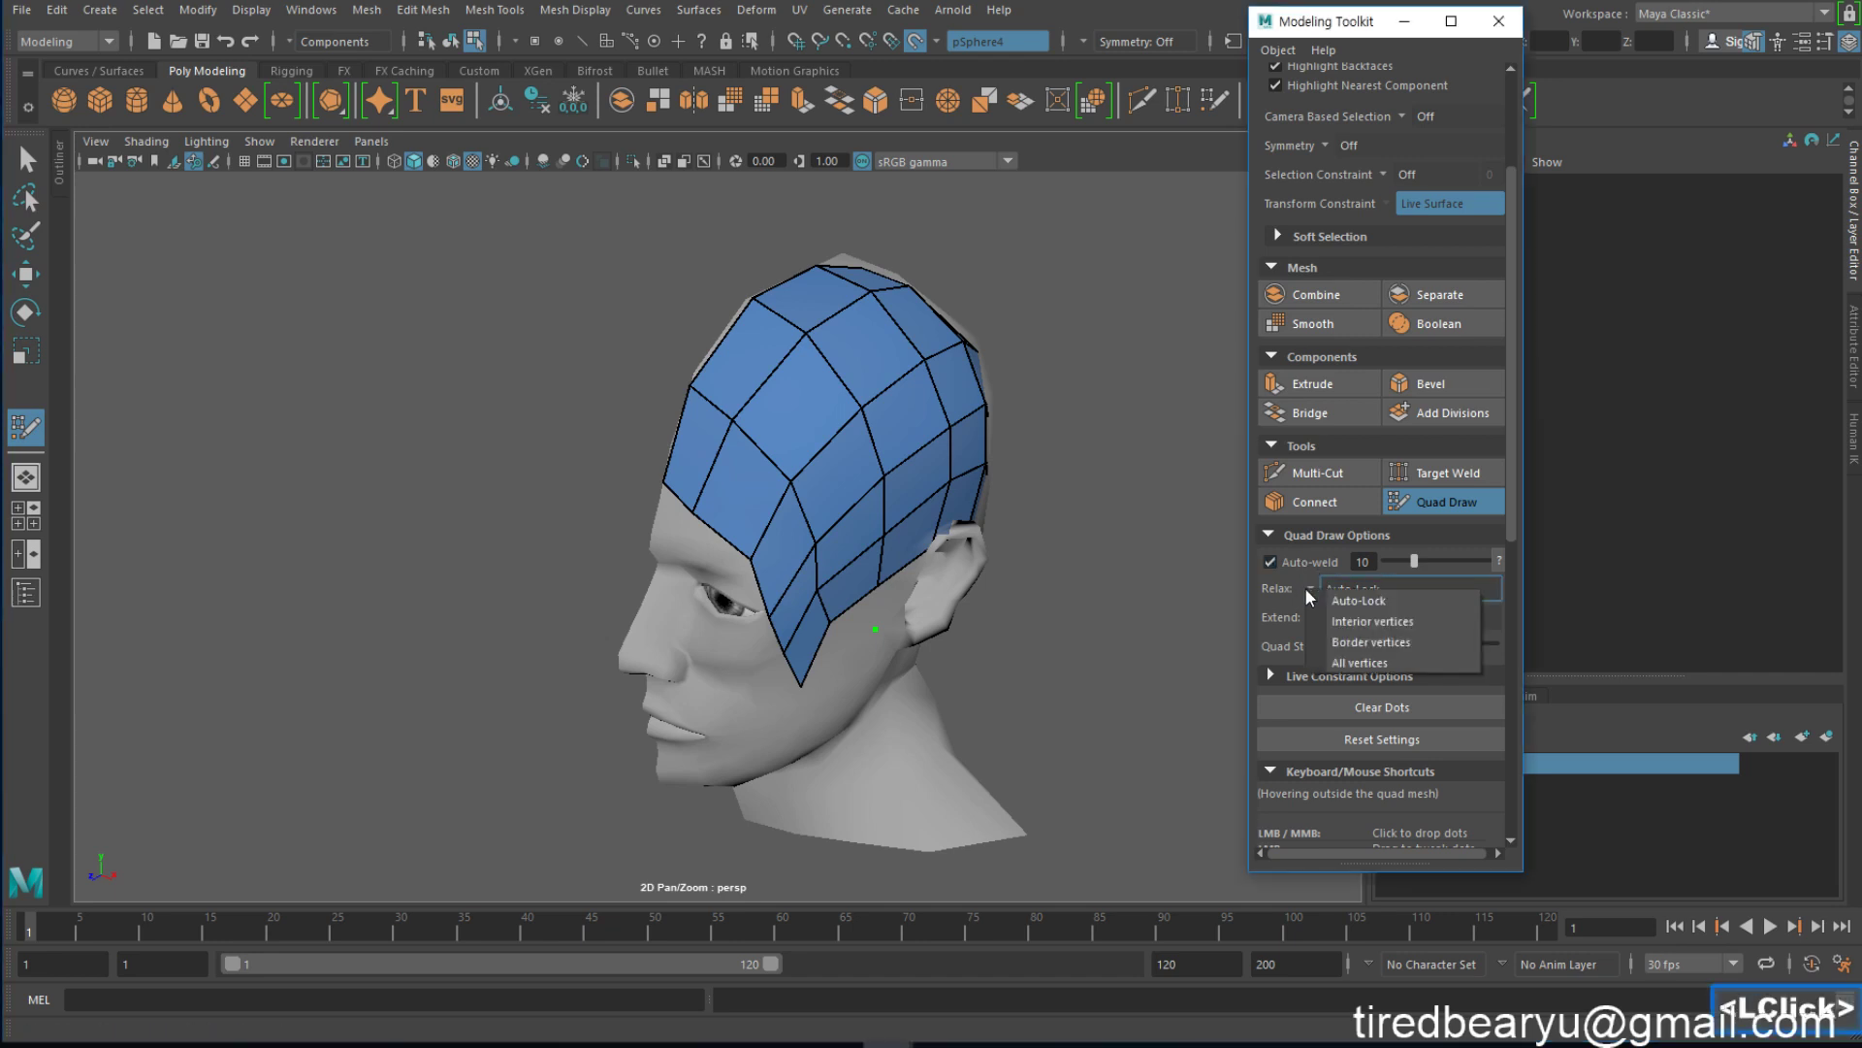
pyautogui.click(1358, 663)
pyautogui.keyDown('alt'); pyautogui.moveTo(823, 456); pyautogui.dragTo(723, 475); pyautogui.keyUp('alt')
pyautogui.keyDown('shift'); pyautogui.moveTo(723, 491); pyautogui.dragTo(720, 502); pyautogui.keyUp('shift')
pyautogui.keyDown('shift'); pyautogui.moveTo(708, 423); pyautogui.dragTo(706, 427); pyautogui.keyUp('shift')
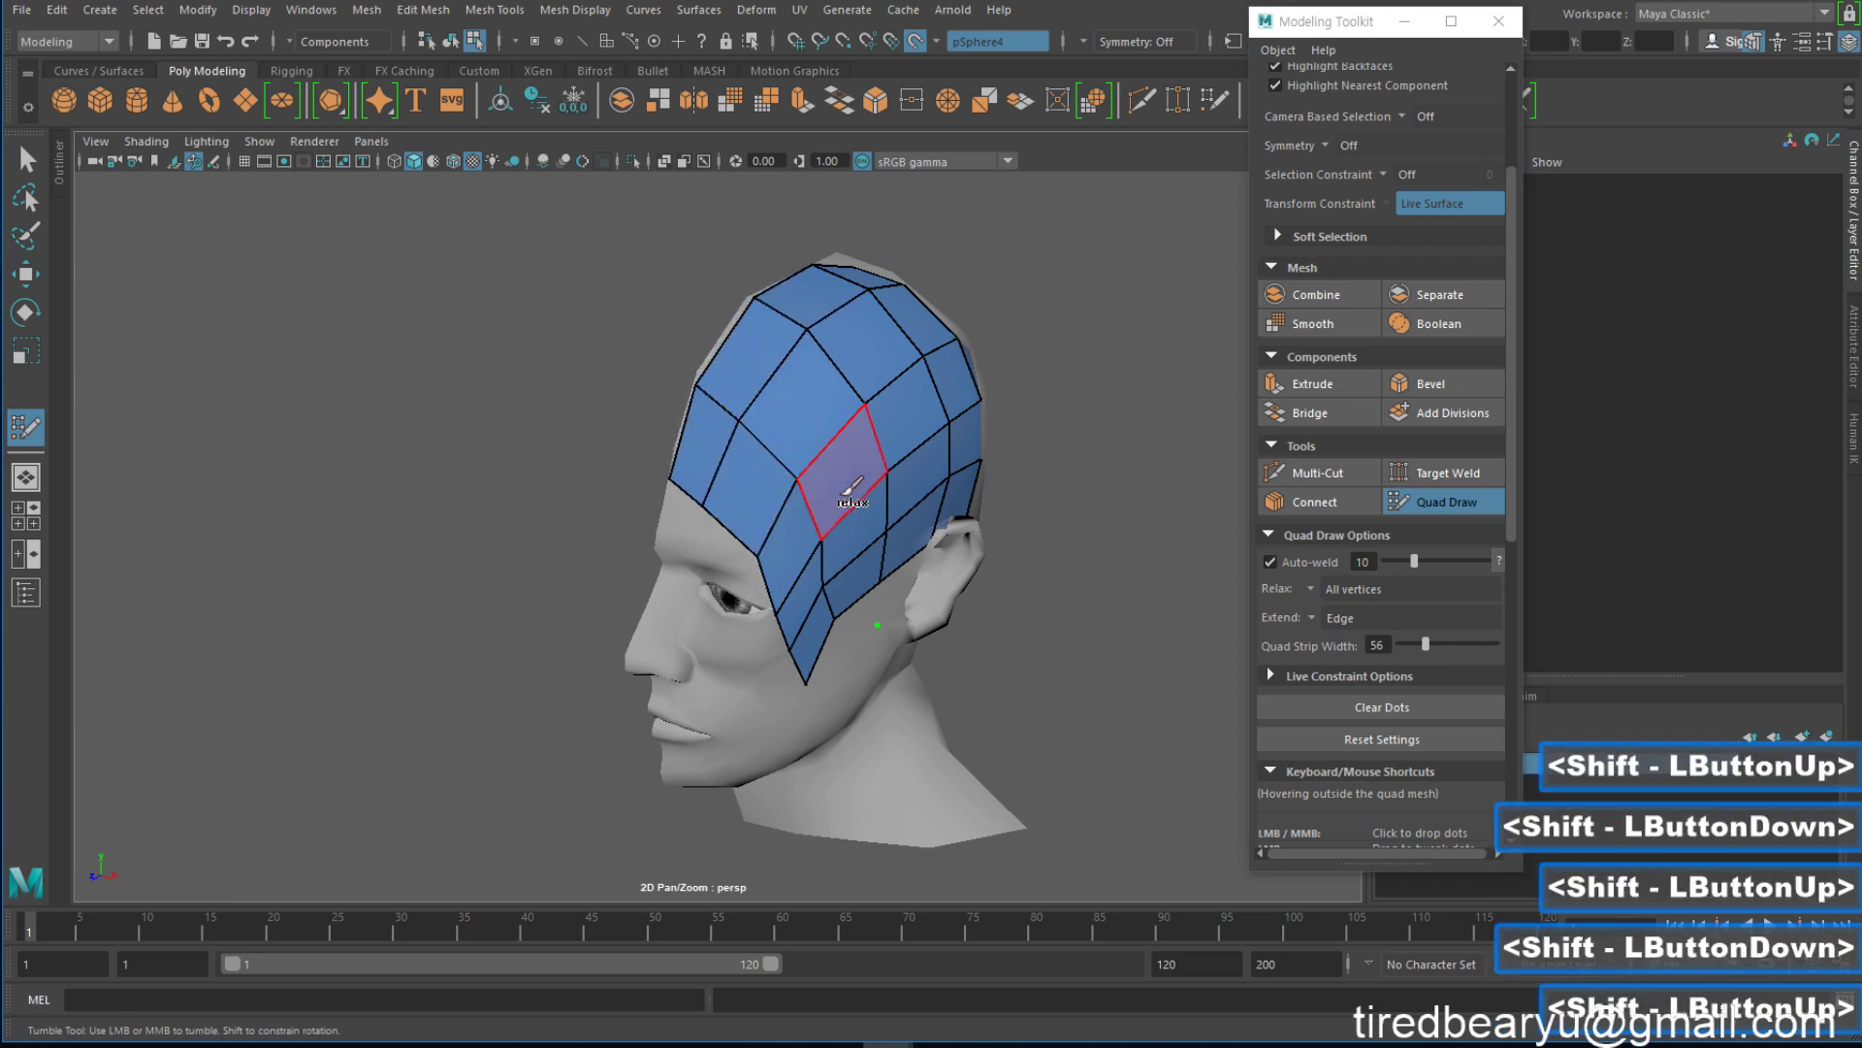
pyautogui.moveTo(791, 543)
pyautogui.keyDown('shift'); pyautogui.mouseDown()
pyautogui.moveTo(871, 563)
pyautogui.moveTo(753, 566)
pyautogui.mouseUp(); pyautogui.keyUp('shift')
pyautogui.keyDown('shift'); pyautogui.moveTo(792, 557); pyautogui.dragTo(811, 555); pyautogui.keyUp('shift')
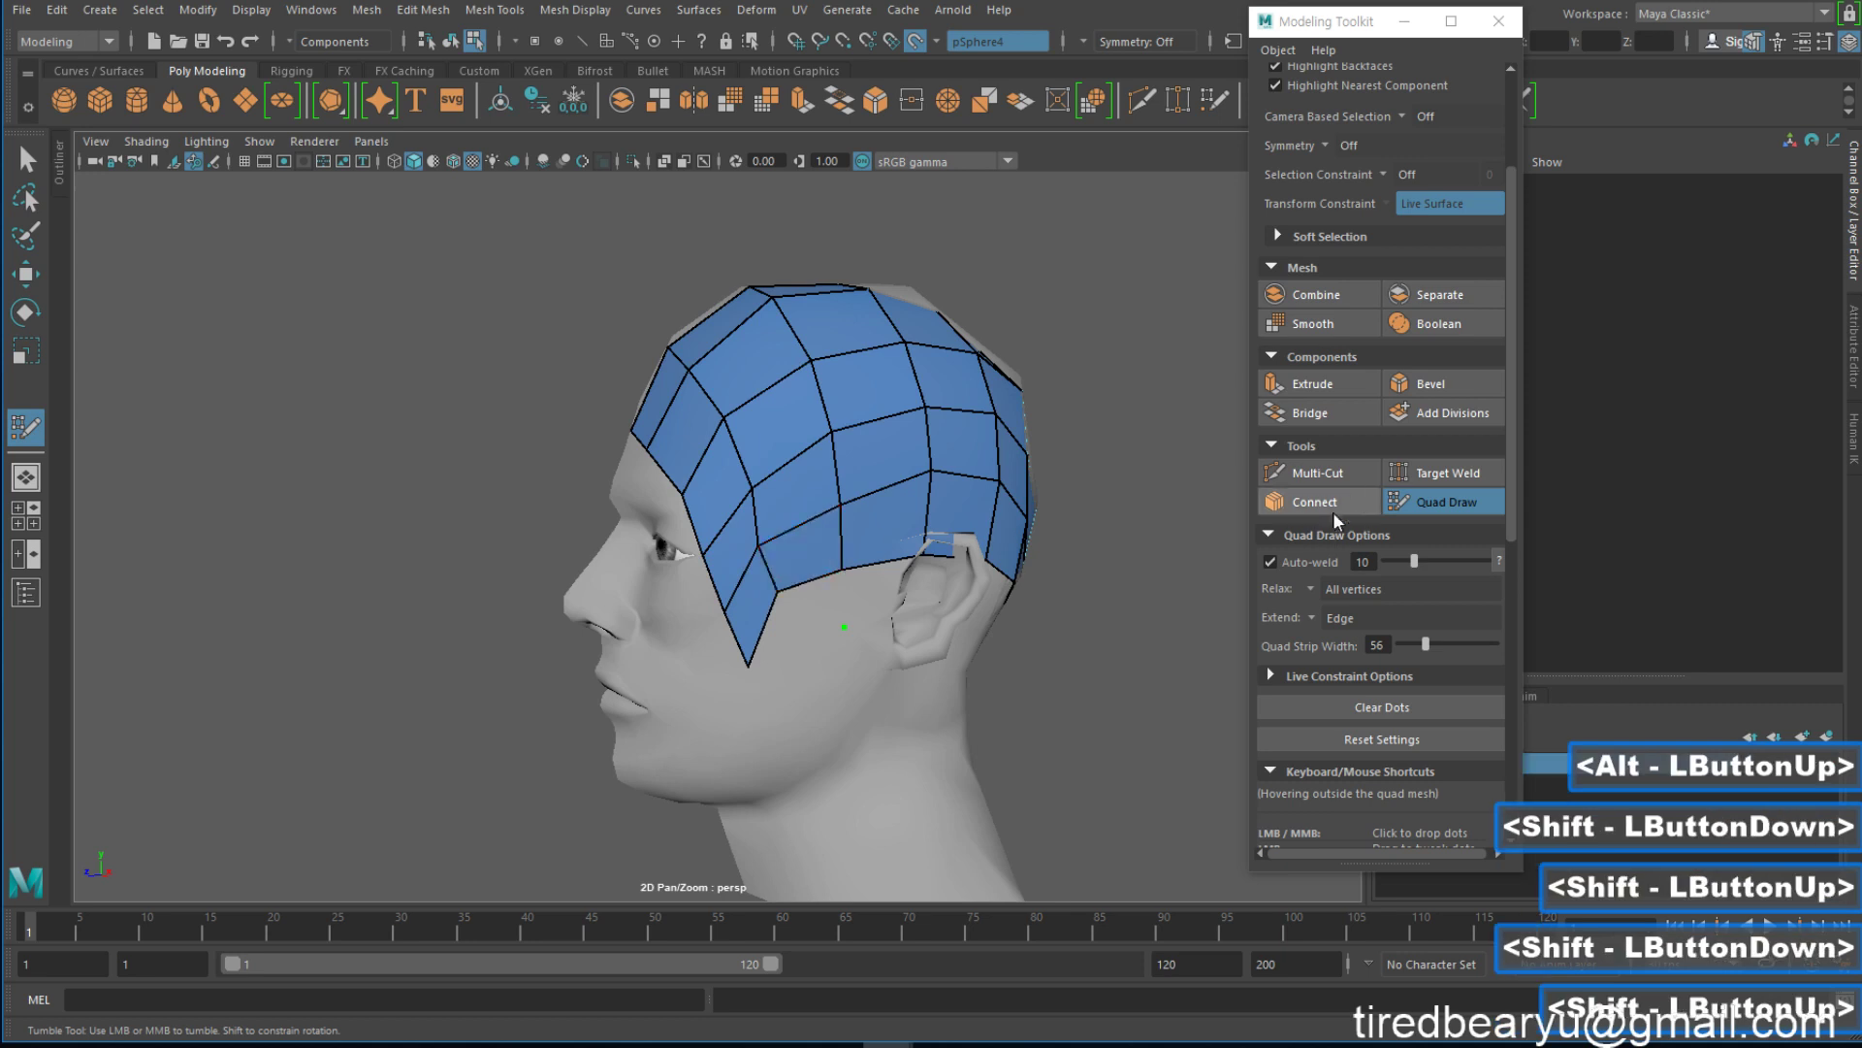
# Set the Quad Draw Relax option back to Auto-Lock and relax the lower quads around the ear
pyautogui.click(1315, 586)
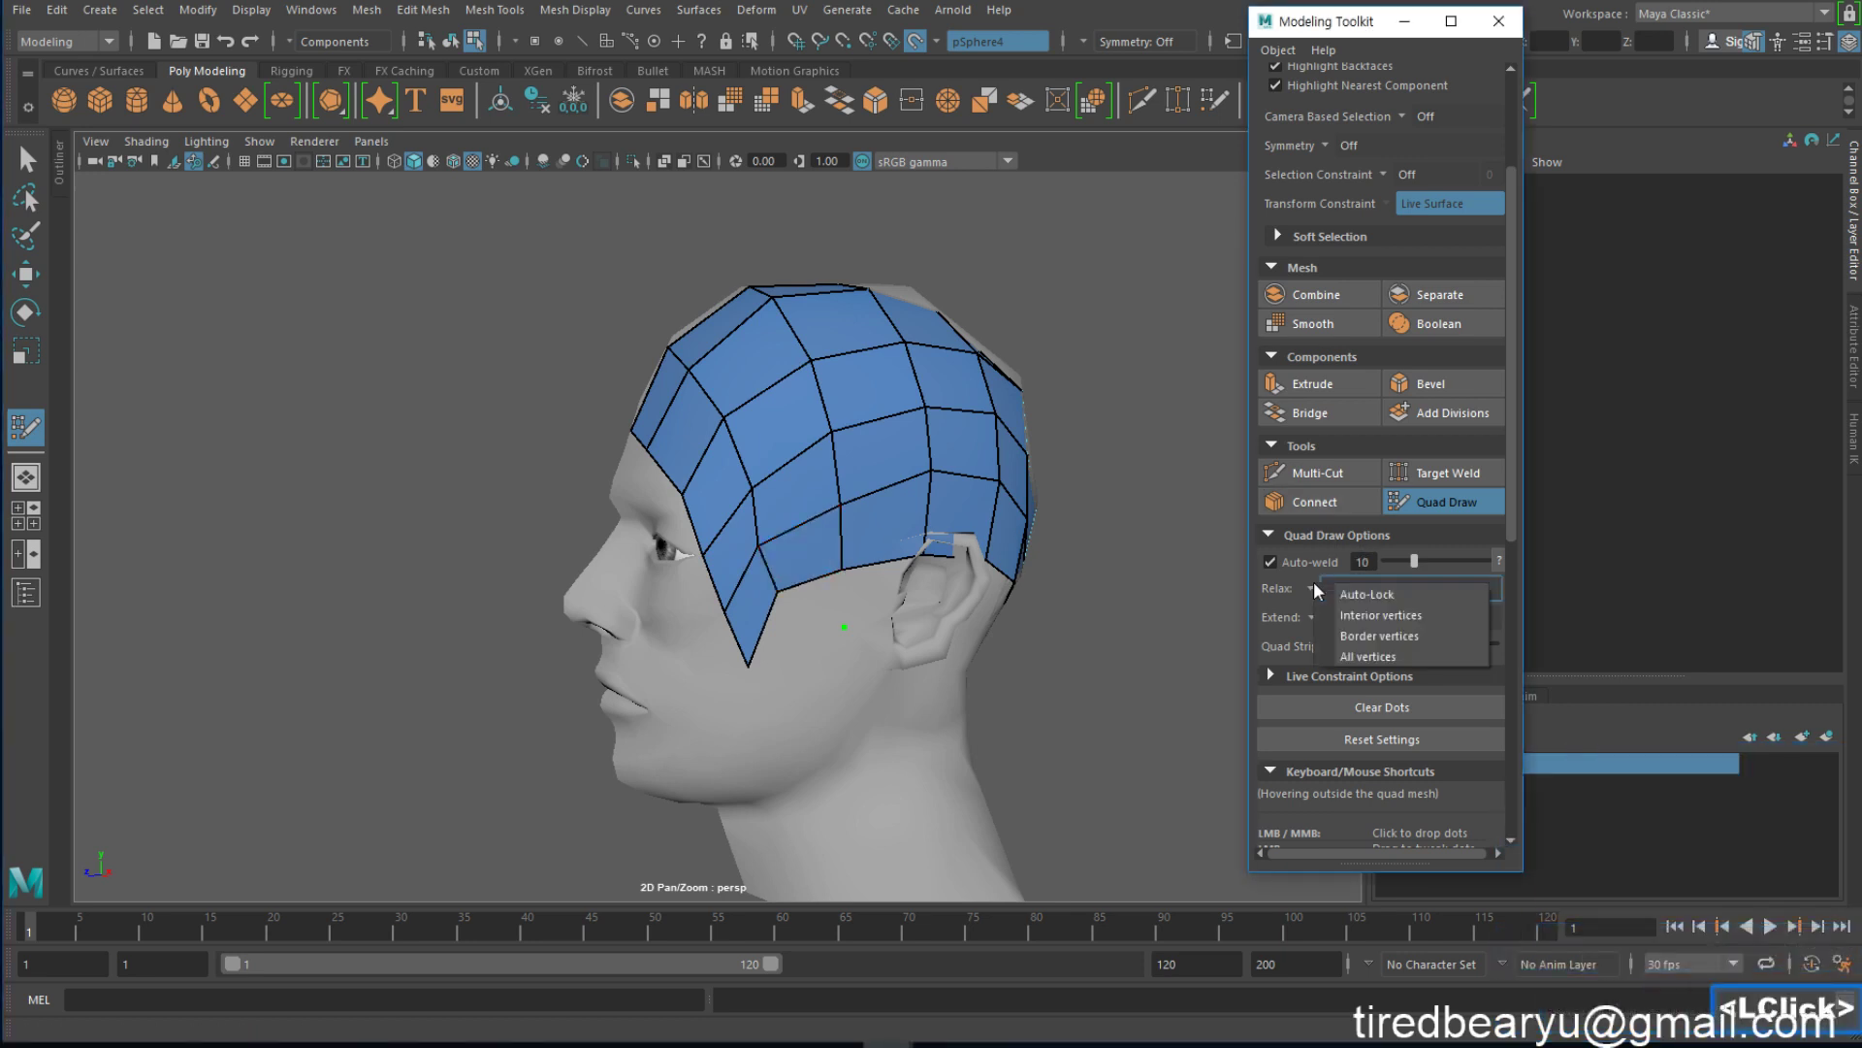
pyautogui.click(1411, 593)
pyautogui.moveTo(781, 536)
pyautogui.keyDown('alt'); pyautogui.mouseDown()
pyautogui.moveTo(777, 560)
pyautogui.moveTo(885, 541)
pyautogui.moveTo(897, 595)
pyautogui.moveTo(813, 645)
pyautogui.moveTo(965, 574)
pyautogui.moveTo(920, 569)
pyautogui.mouseUp(); pyautogui.keyUp('alt')
pyautogui.keyDown('shift'); pyautogui.click(777, 563); pyautogui.keyUp('shift')
pyautogui.keyDown('shift'); pyautogui.click(921, 561); pyautogui.keyUp('shift')
pyautogui.keyDown('shift'); pyautogui.doubleClick(982, 611); pyautogui.keyUp('shift')
# Relax the patch's lower rear corner behind the ear and its midline border over the crown
pyautogui.keyDown('alt'); pyautogui.moveTo(970, 637); pyautogui.dragTo(838, 632); pyautogui.keyUp('alt')
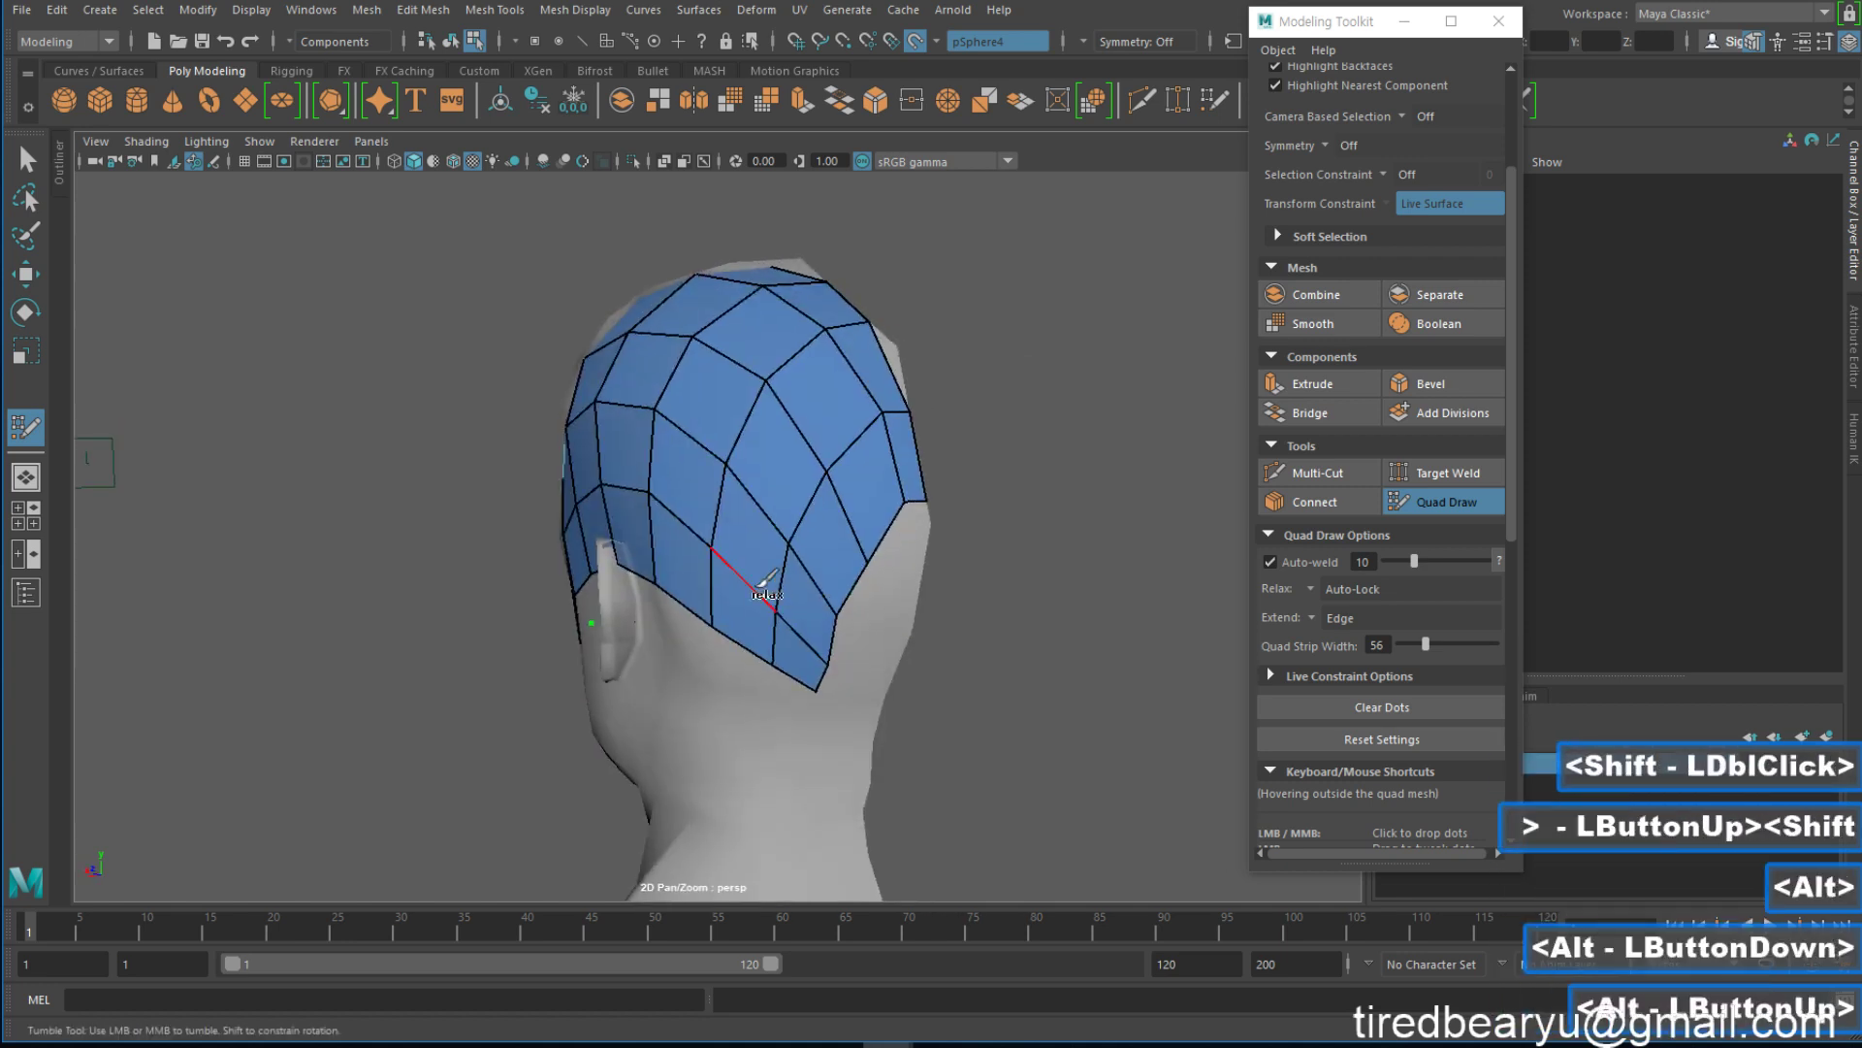
pyautogui.keyDown('shift'); pyautogui.click(853, 668); pyautogui.keyUp('shift')
pyautogui.keyDown('shift'); pyautogui.doubleClick(819, 681); pyautogui.keyUp('shift')
pyautogui.keyDown('alt'); pyautogui.moveTo(756, 500); pyautogui.dragTo(823, 582); pyautogui.keyUp('alt')
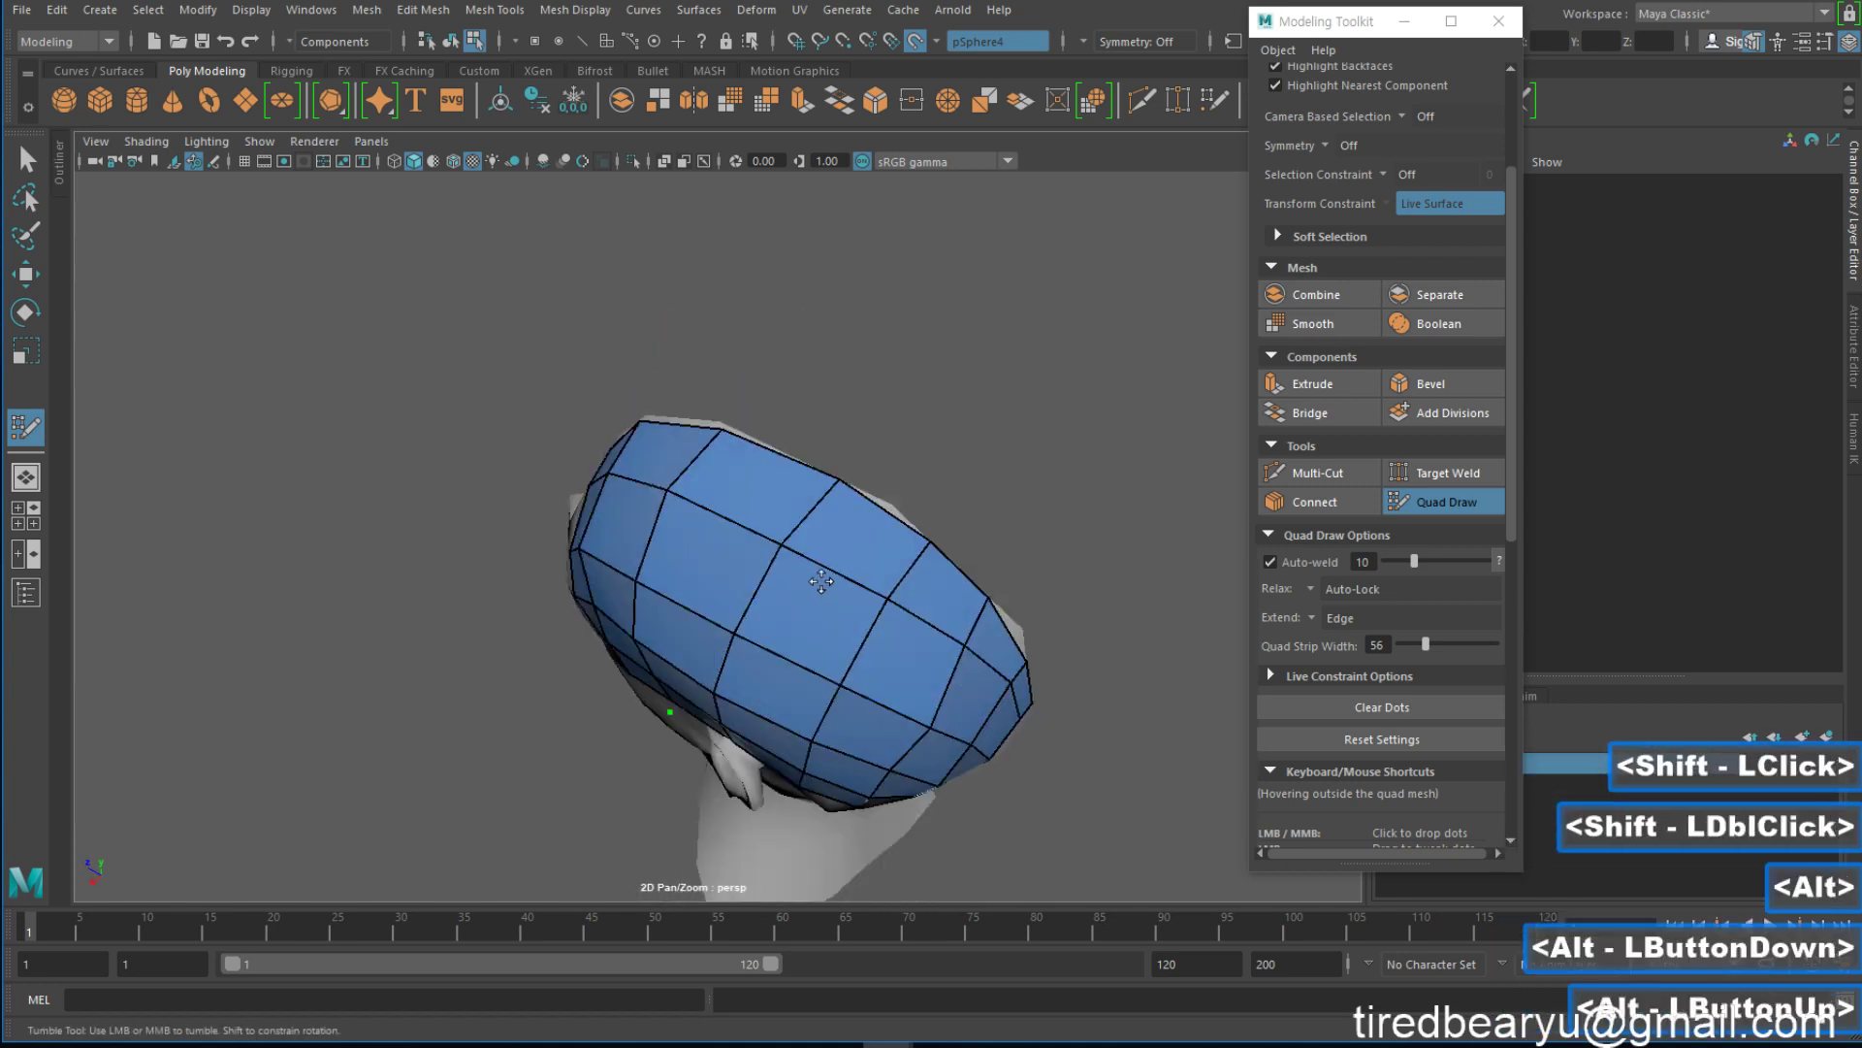
pyautogui.keyDown('shift'); pyautogui.moveTo(891, 507); pyautogui.dragTo(955, 514); pyautogui.keyUp('shift')
pyautogui.keyDown('shift'); pyautogui.doubleClick(1006, 588); pyautogui.keyUp('shift')
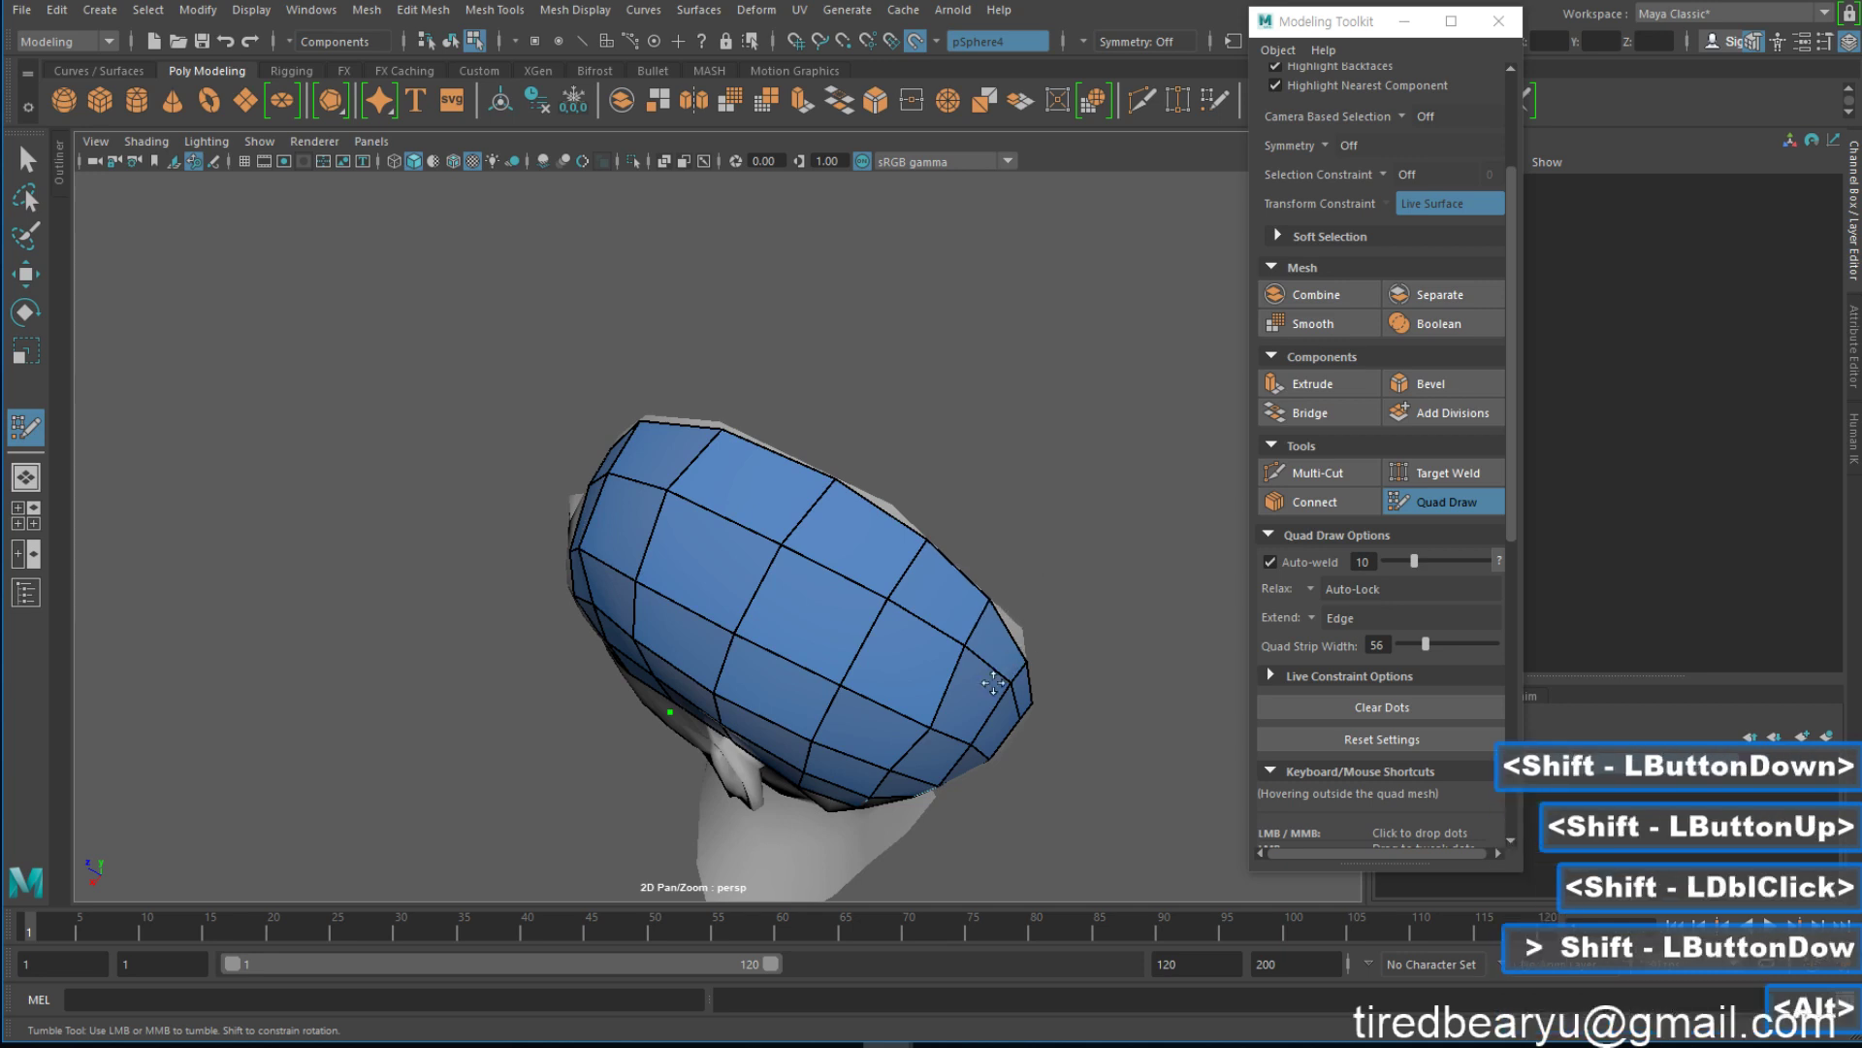
# Relax the quads down the back of the head to the patch's lower rear corner
pyautogui.keyDown('alt'); pyautogui.moveTo(970, 687); pyautogui.dragTo(892, 613); pyautogui.keyUp('alt')
pyautogui.keyDown('shift'); pyautogui.click(850, 560); pyautogui.keyUp('shift')
pyautogui.keyDown('shift'); pyautogui.click(858, 514); pyautogui.keyUp('shift')
pyautogui.keyDown('shift'); pyautogui.click(860, 603); pyautogui.keyUp('shift')
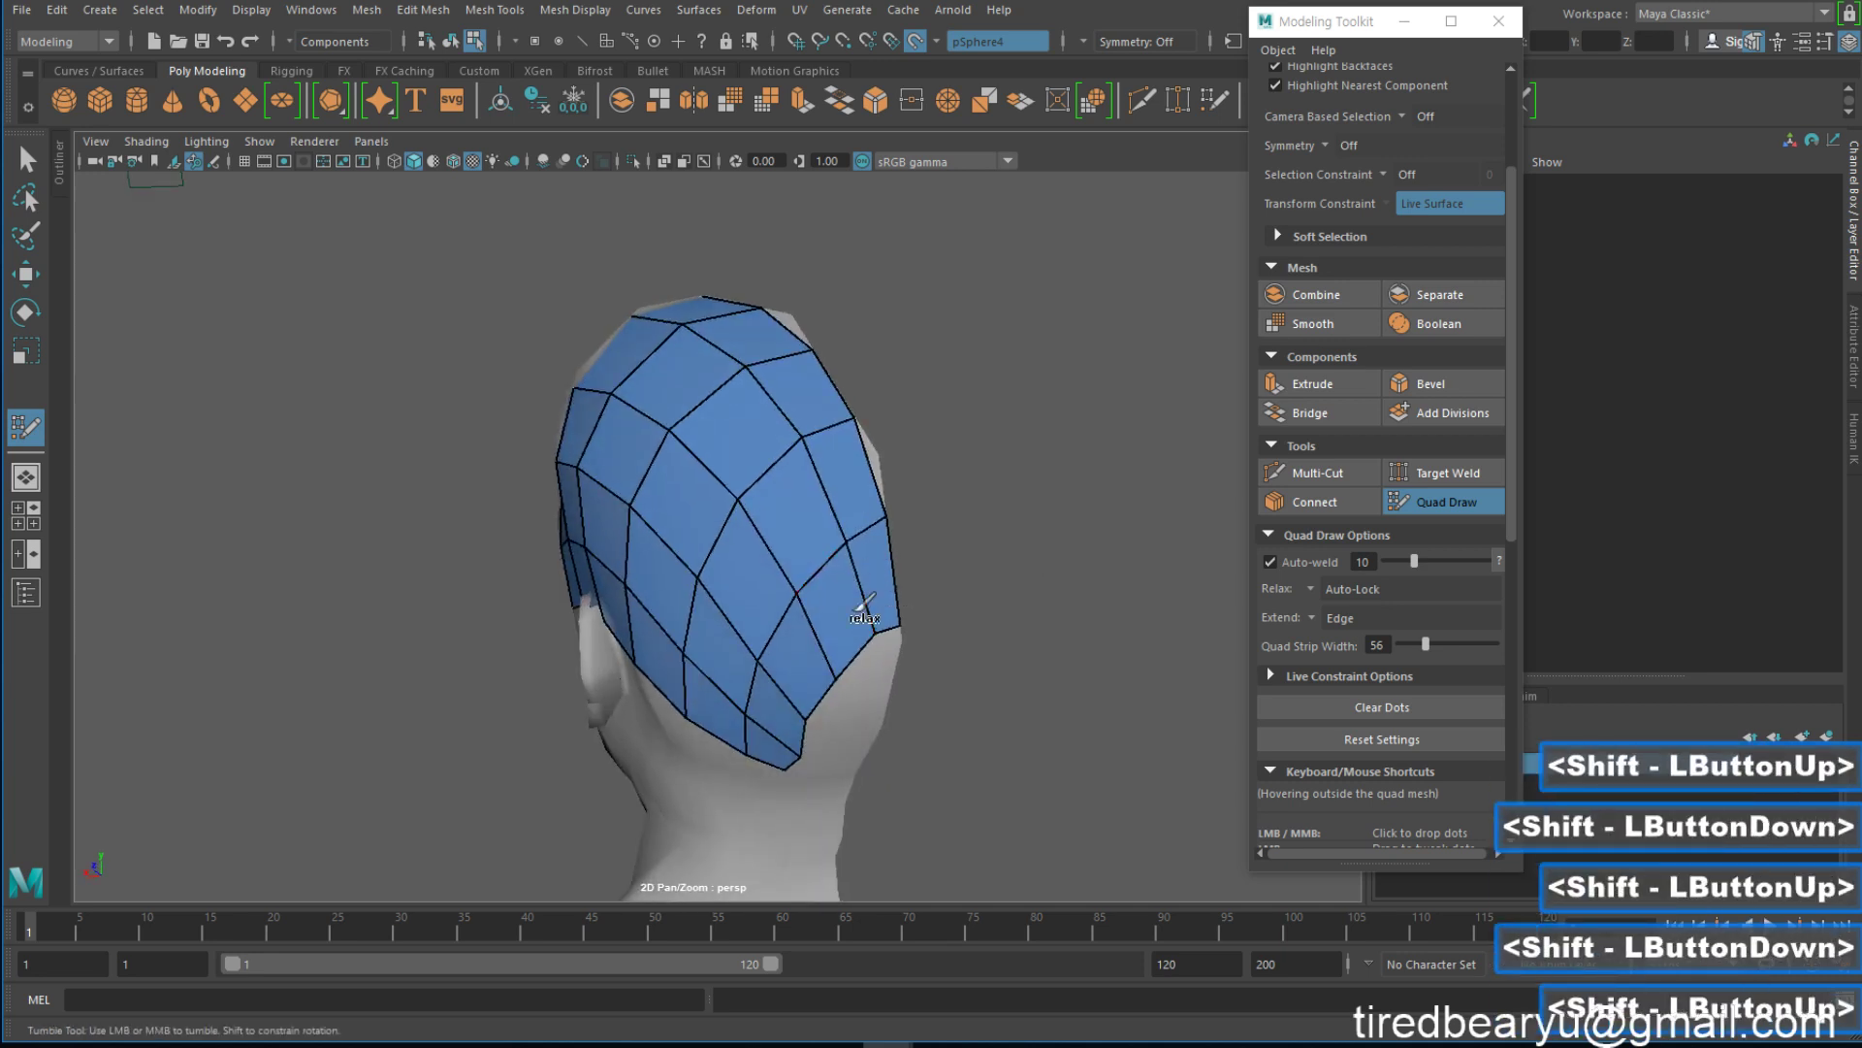
pyautogui.keyDown('shift'); pyautogui.click(789, 534); pyautogui.keyUp('shift')
pyautogui.keyDown('shift'); pyautogui.click(807, 611); pyautogui.keyUp('shift')
pyautogui.keyDown('shift'); pyautogui.click(813, 694); pyautogui.keyUp('shift')
pyautogui.moveTo(855, 745)
pyautogui.keyDown('shift'); pyautogui.mouseDown()
pyautogui.moveTo(834, 777)
pyautogui.moveTo(851, 749)
pyautogui.mouseUp(); pyautogui.keyUp('shift')
pyautogui.keyDown('shift'); pyautogui.doubleClick(781, 716); pyautogui.keyUp('shift')
# Relax the quads on the side of the skull and along the crown border
pyautogui.moveTo(885, 670)
pyautogui.keyDown('shift'); pyautogui.mouseDown()
pyautogui.moveTo(1088, 497)
pyautogui.moveTo(805, 436)
pyautogui.moveTo(776, 485)
pyautogui.moveTo(803, 451)
pyautogui.mouseUp(); pyautogui.keyUp('shift')
pyautogui.keyDown('shift'); pyautogui.click(964, 611); pyautogui.keyUp('shift')
pyautogui.keyDown('shift'); pyautogui.click(831, 365); pyautogui.keyUp('shift')
pyautogui.keyDown('shift'); pyautogui.click(902, 277); pyautogui.keyUp('shift')
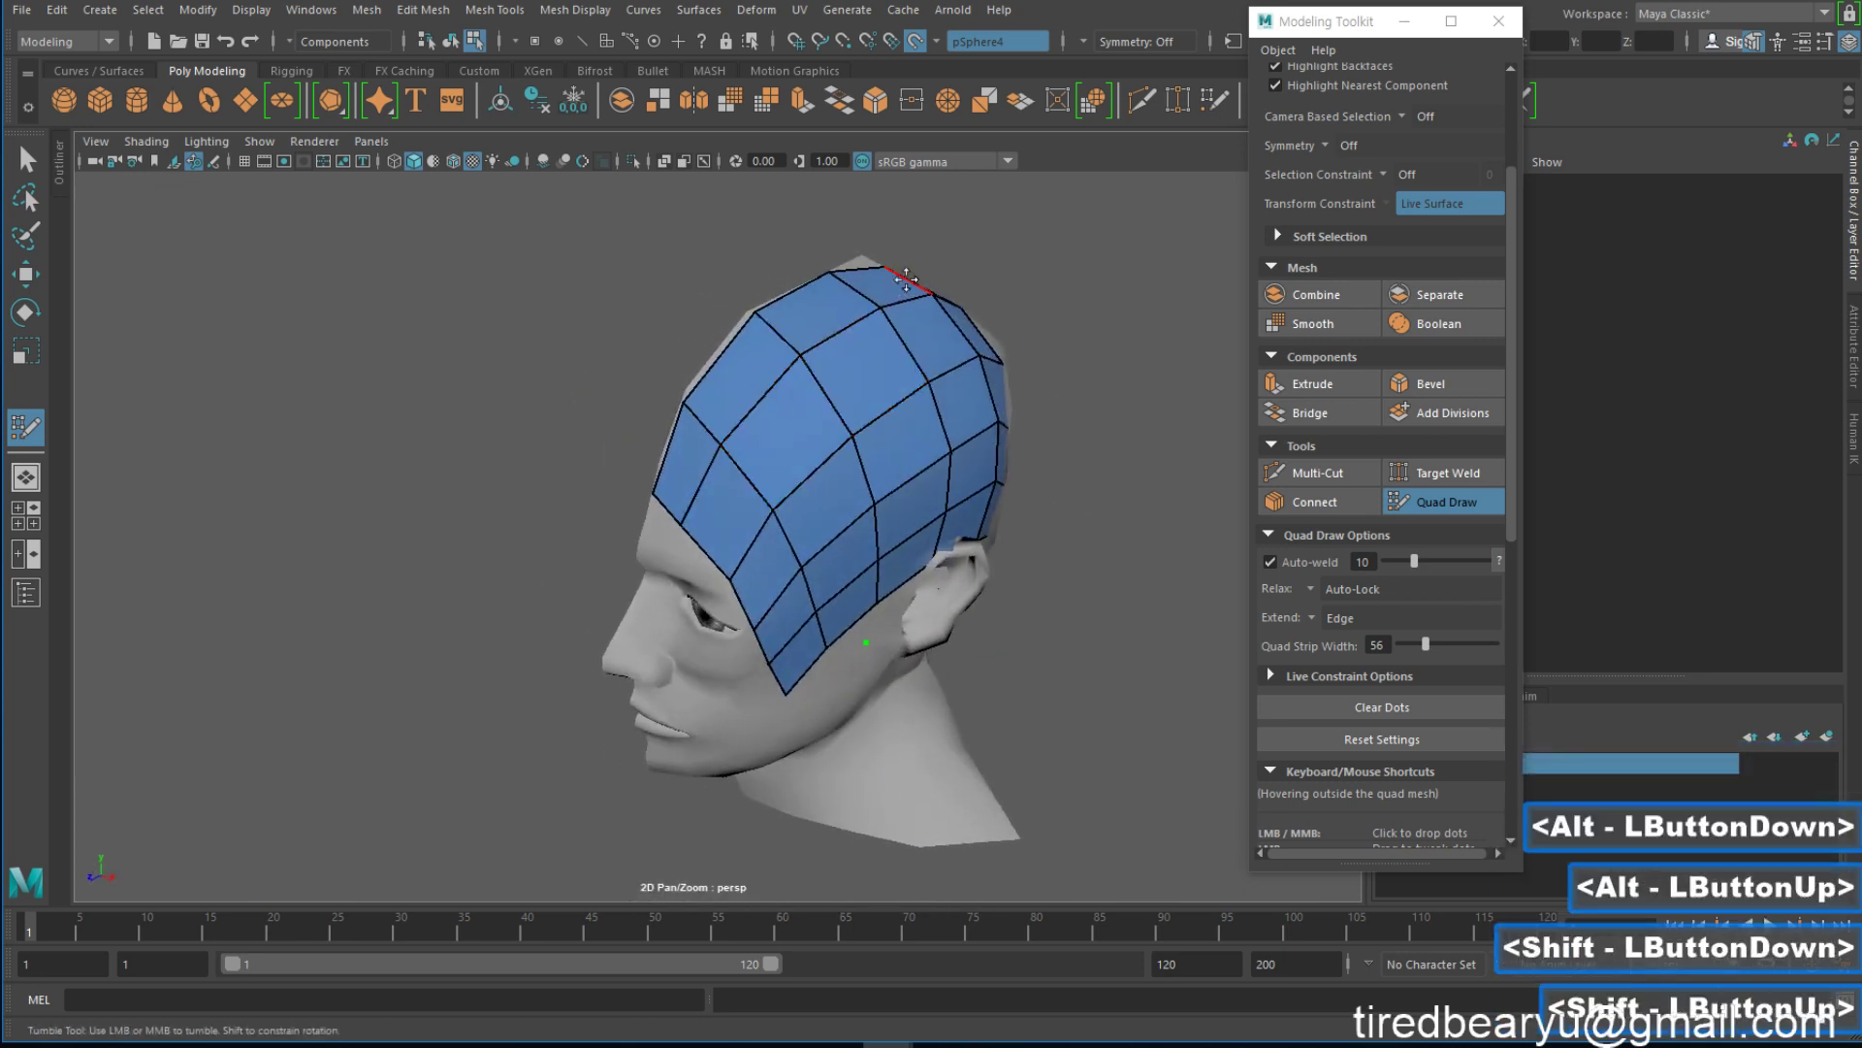